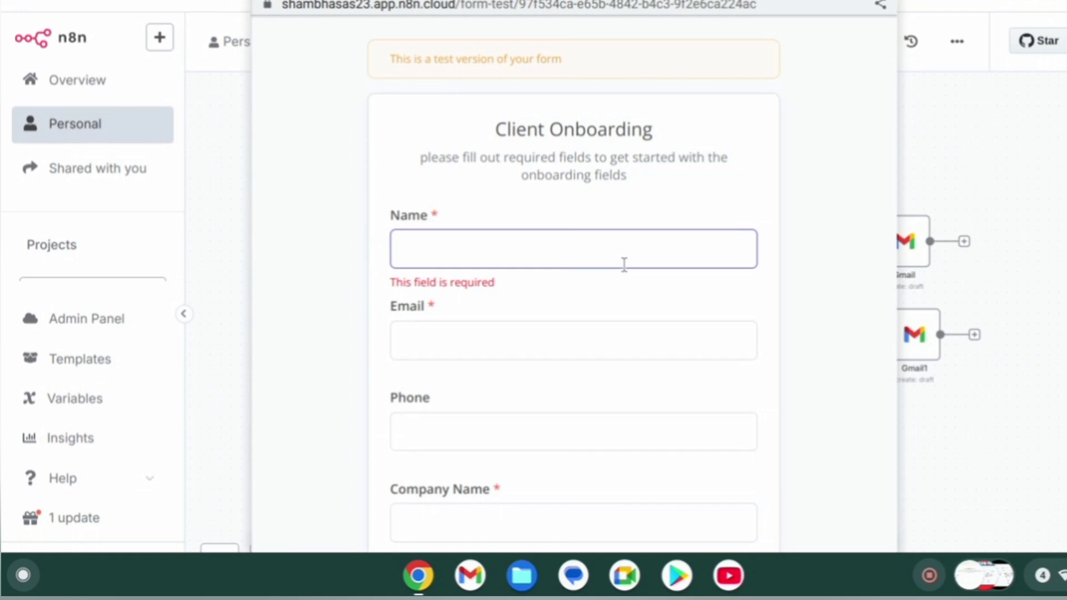
Enter the sample client's name, e-mail address and phone number in the test form.
{"action": "type", "text": "shambu"}
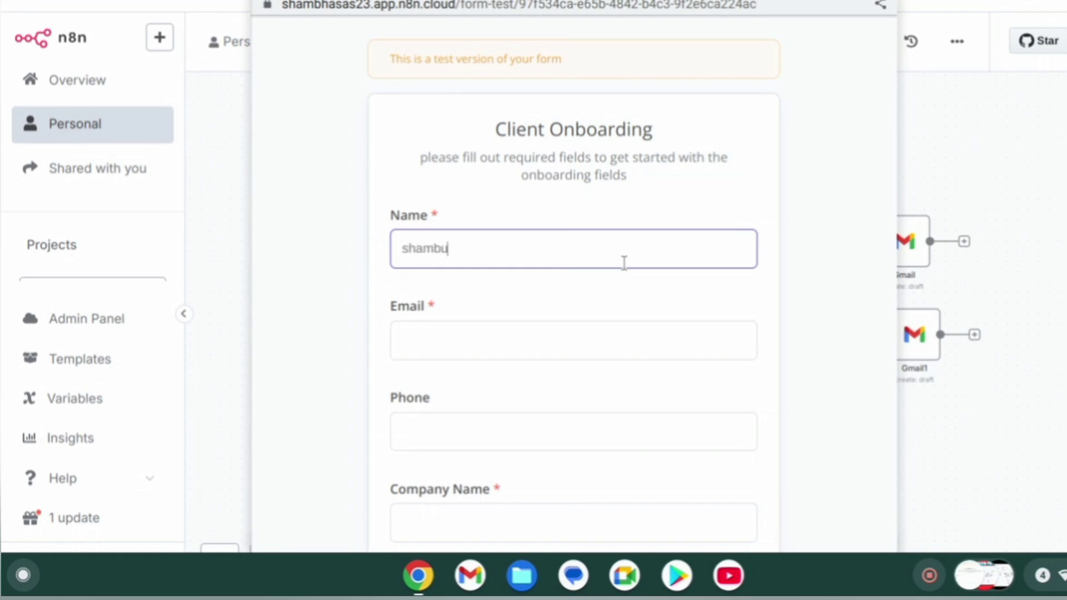
{"action": "left_click", "coordinate": [584, 334]}
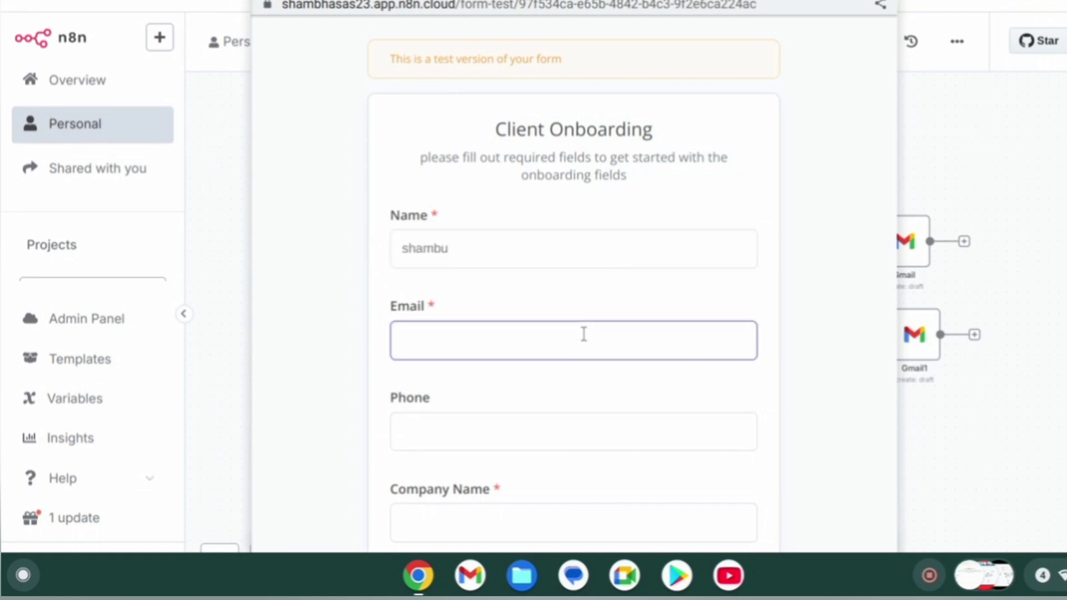
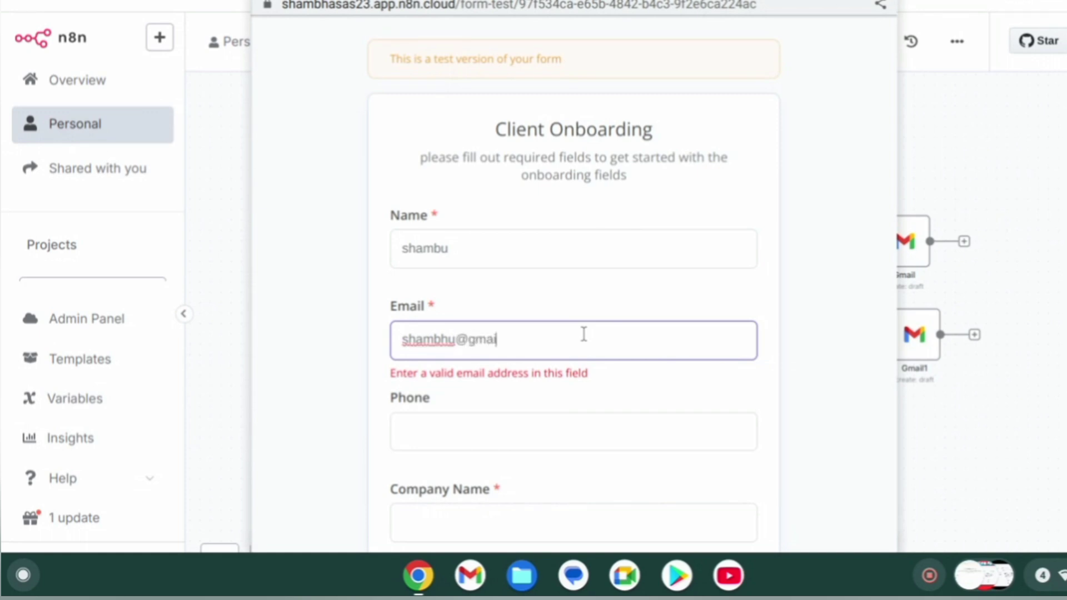
{"action": "left_click", "coordinate": [526, 432]}
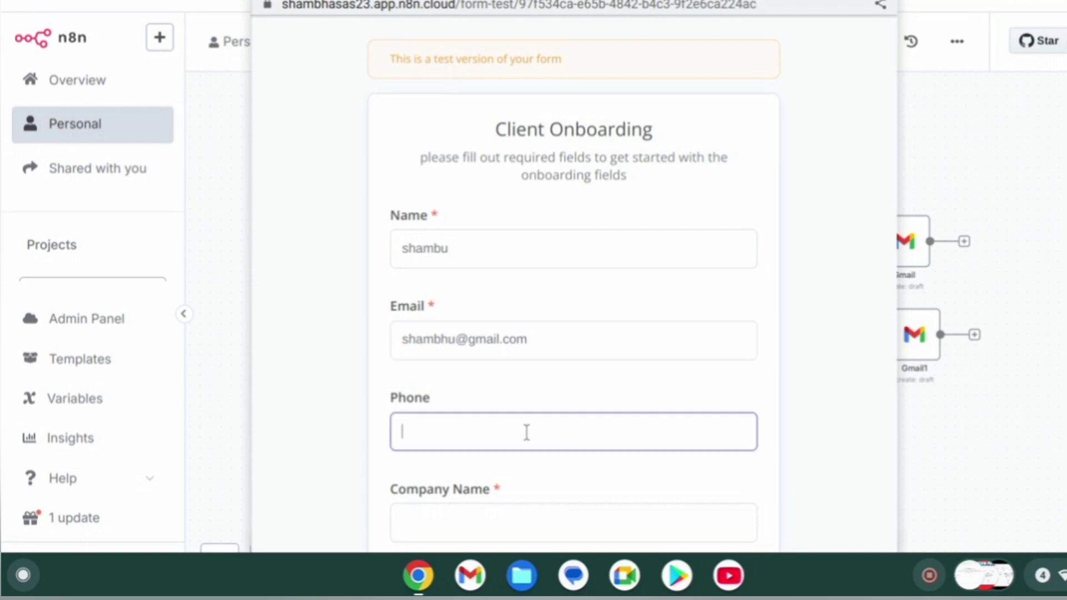
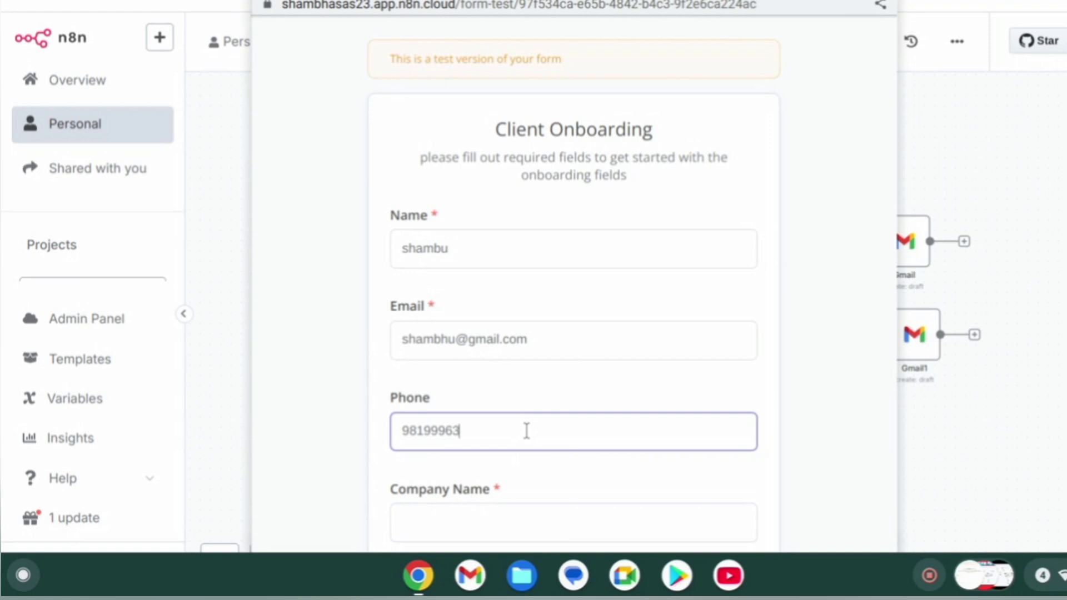
Fill Company Name 'as', Industry 'a' and Service 'ai'.
{"action": "scroll", "coordinate": [527, 431], "scroll_direction": "down", "scroll_amount": 1}
{"action": "scroll", "coordinate": [518, 459], "scroll_direction": "down", "scroll_amount": 2}
{"action": "left_click", "coordinate": [488, 408]}
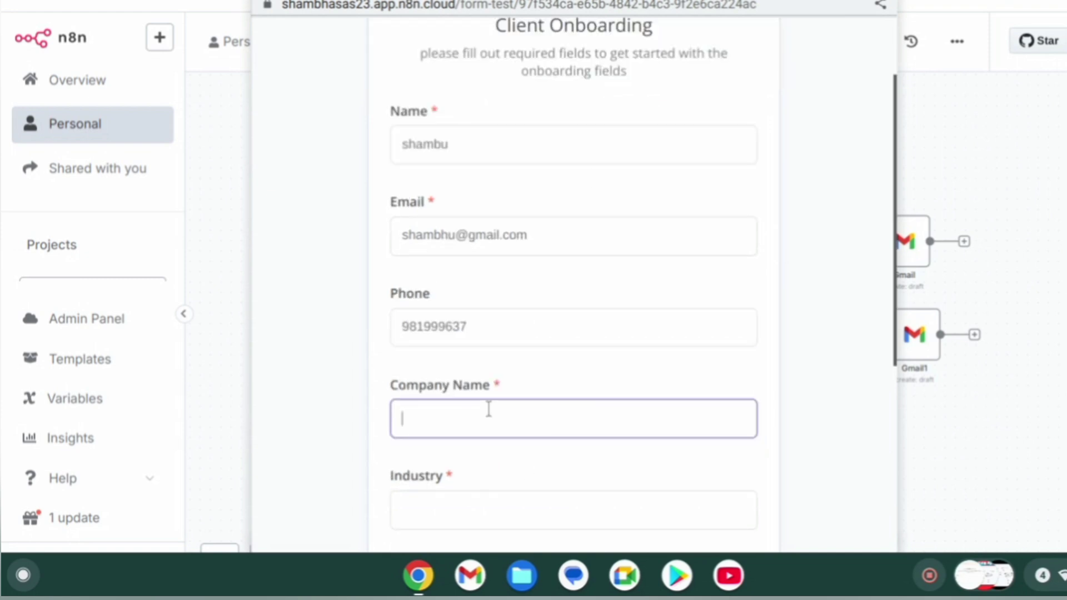
{"action": "type", "text": "as"}
{"action": "scroll", "coordinate": [488, 408], "scroll_direction": "down", "scroll_amount": 2}
{"action": "scroll", "coordinate": [487, 409], "scroll_direction": "down", "scroll_amount": 2}
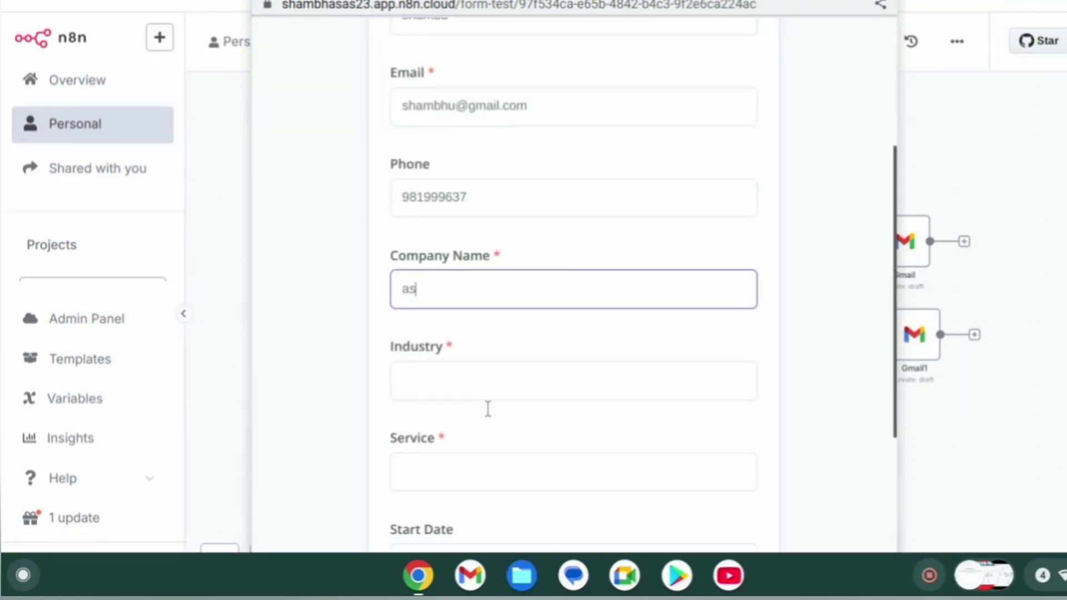
{"action": "left_click", "coordinate": [449, 370]}
{"action": "type", "text": "a"}
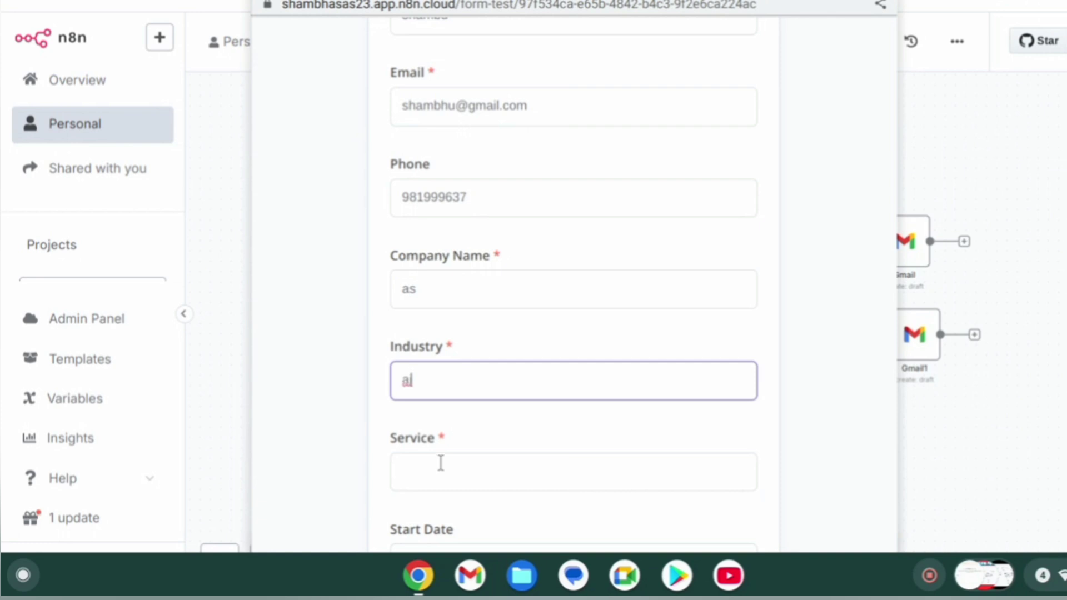
{"action": "left_click", "coordinate": [439, 461]}
{"action": "type", "text": "ai"}
Set the start date to 14 June 2025, submit the form, and return to the workflow.
{"action": "scroll", "coordinate": [439, 462], "scroll_direction": "down", "scroll_amount": 5}
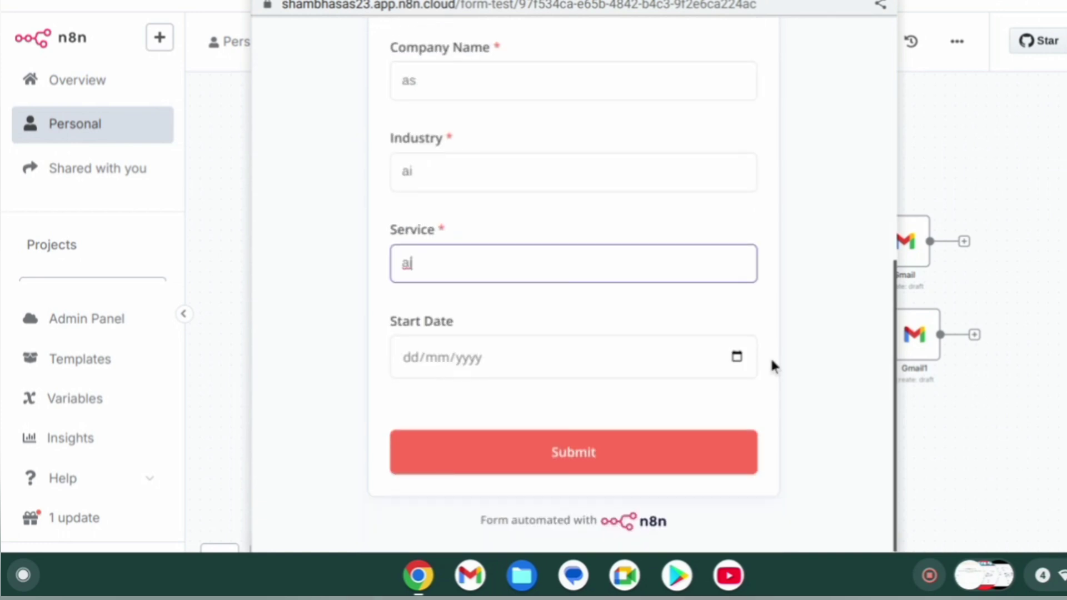
{"action": "left_click", "coordinate": [746, 347]}
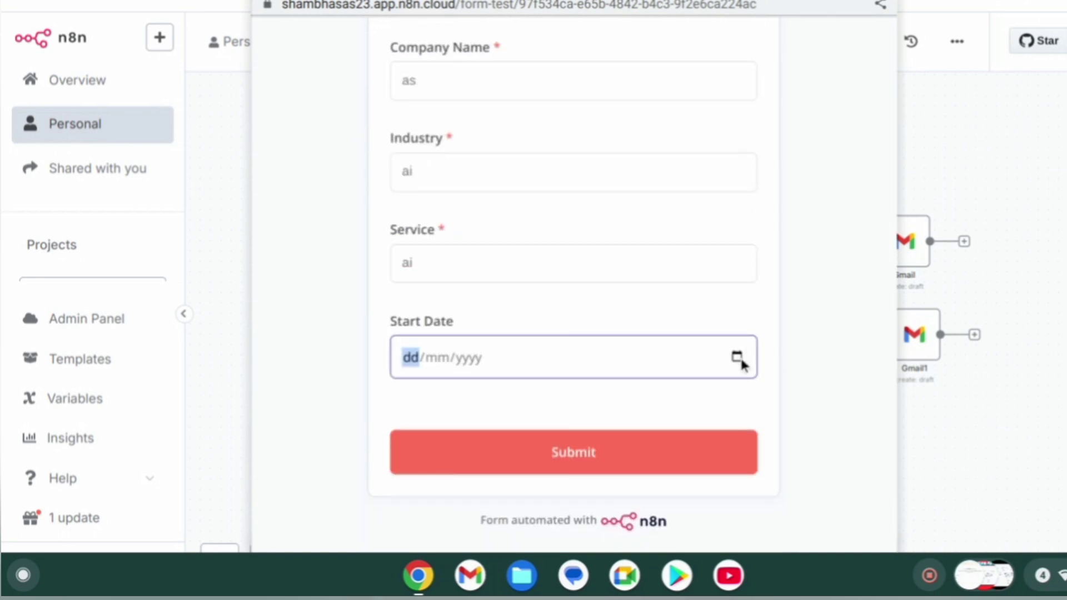
{"action": "left_click", "coordinate": [739, 359]}
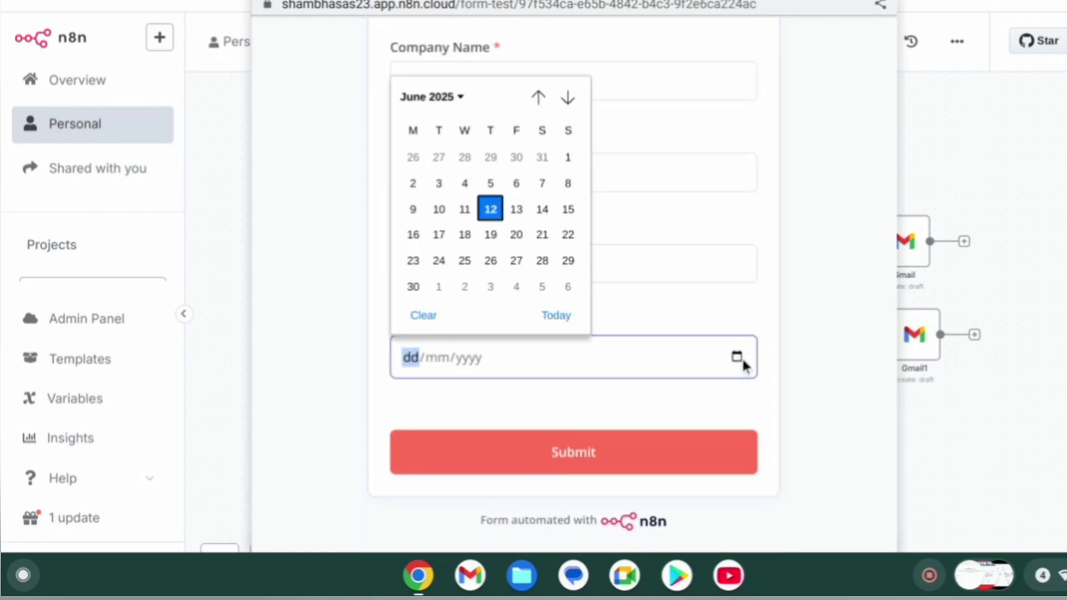
{"action": "left_click", "coordinate": [541, 209]}
{"action": "left_click", "coordinate": [578, 453]}
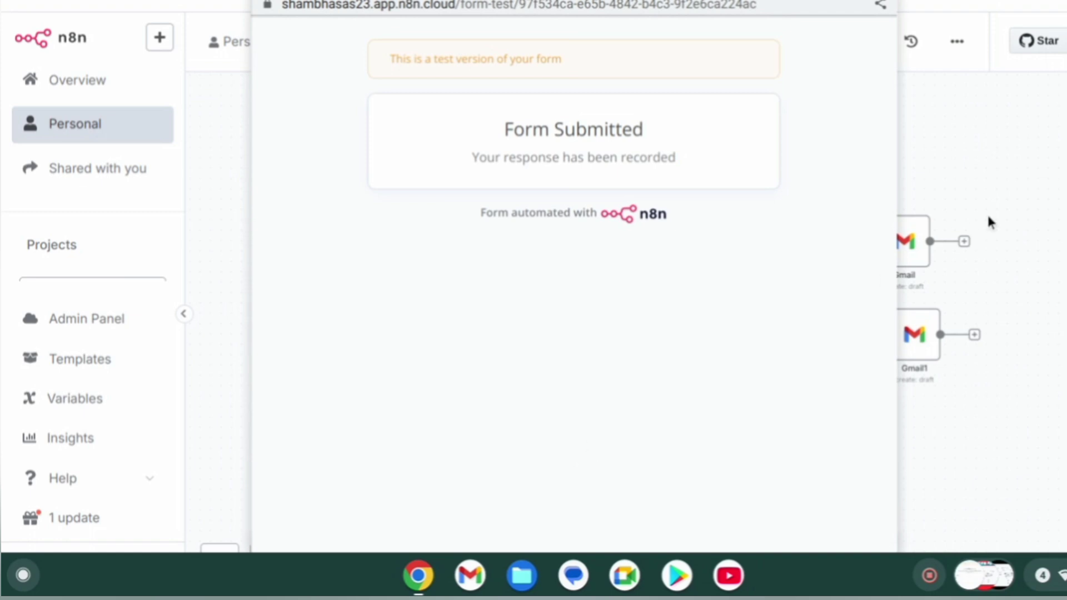
{"action": "left_click", "coordinate": [990, 196]}
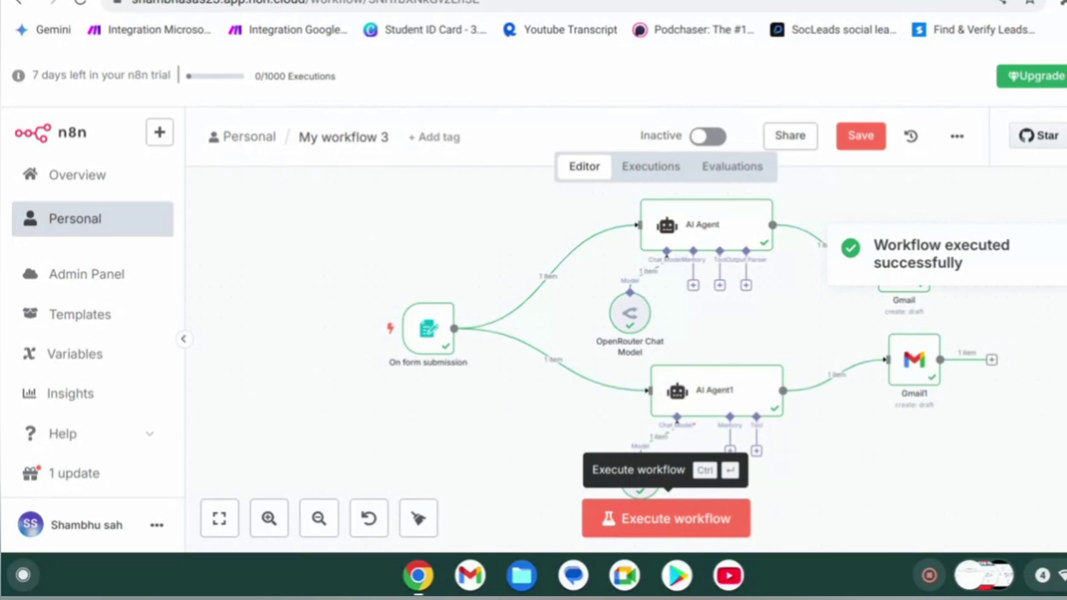
Open Gmail in a new tab and show the Drafts folder with the new welcome and terms drafts.
{"action": "key", "text": "ctrl+t"}
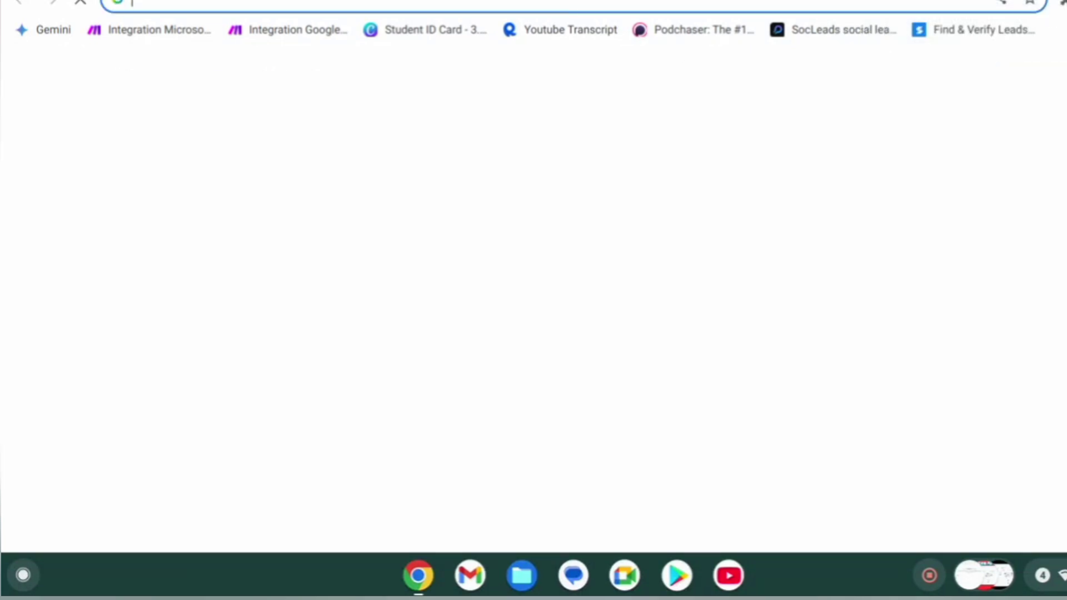
{"action": "type", "text": "g"}
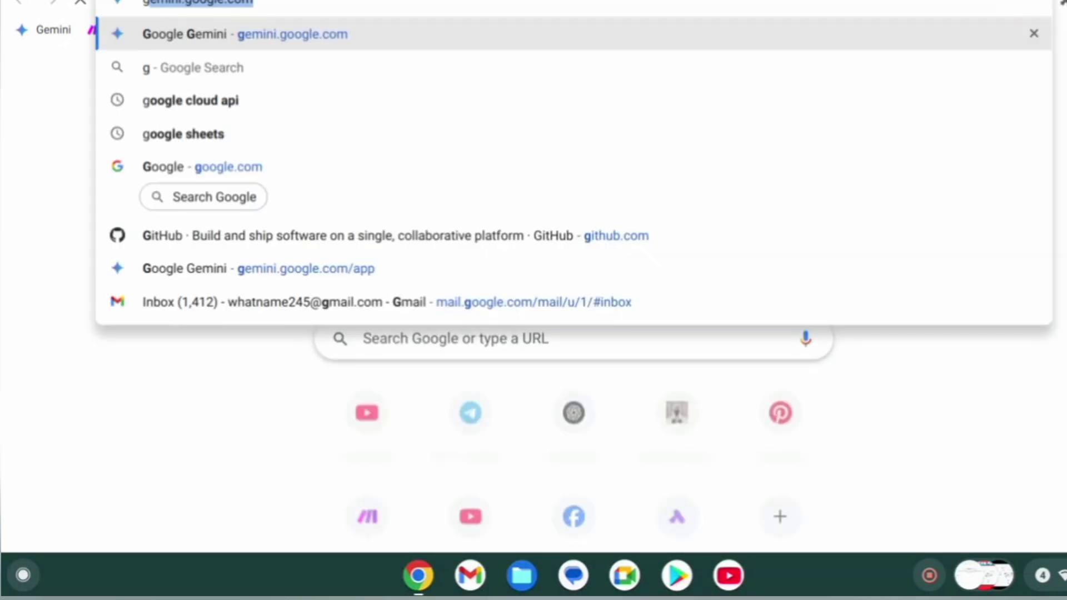
{"action": "type", "text": "m"}
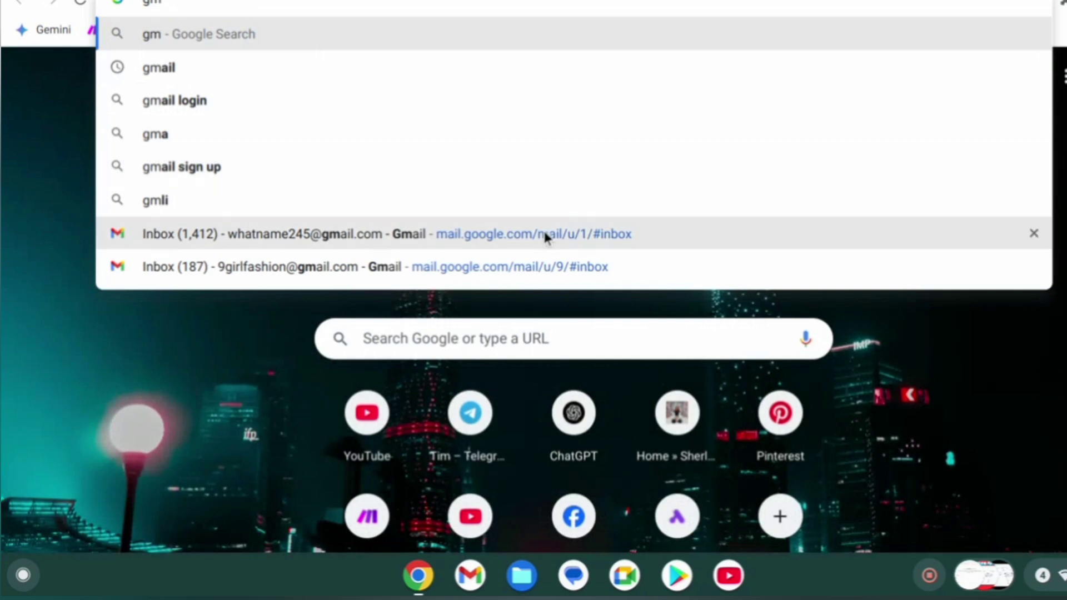
{"action": "left_click", "coordinate": [539, 233]}
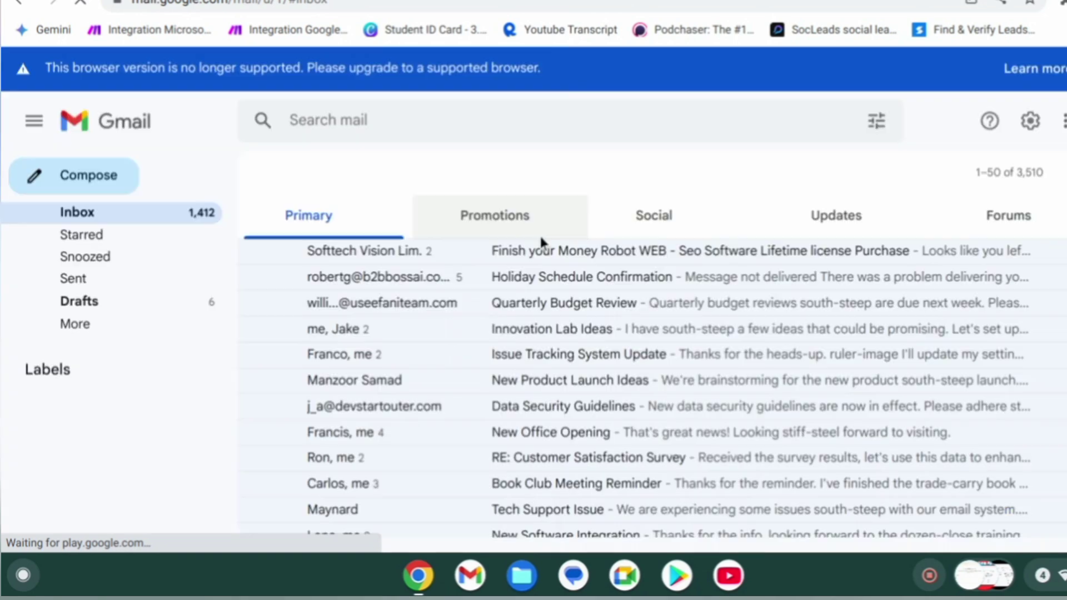
{"action": "left_click", "coordinate": [126, 324]}
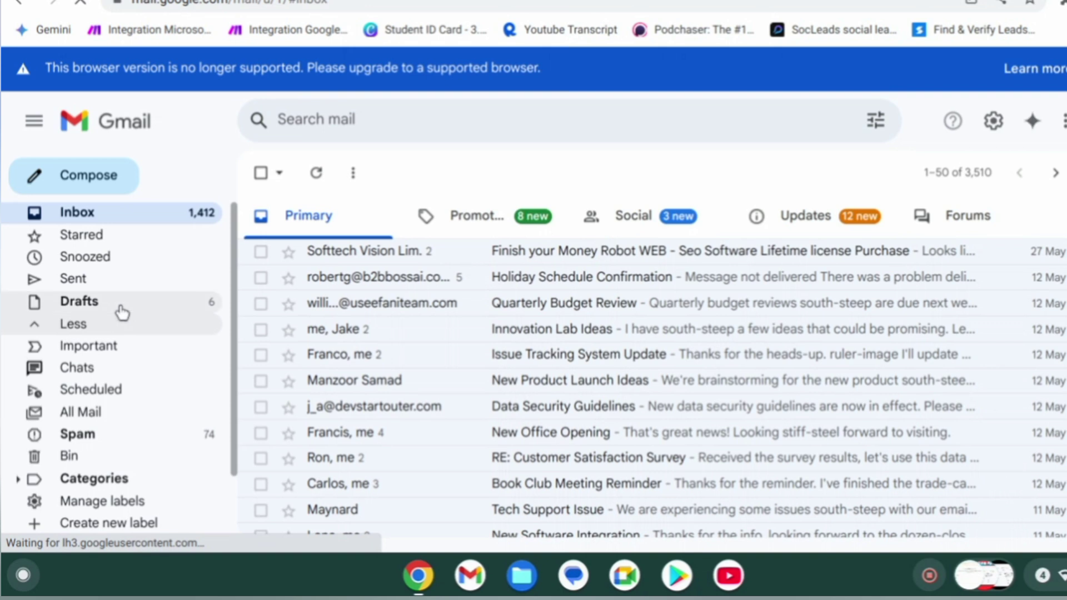
{"action": "left_click", "coordinate": [122, 318]}
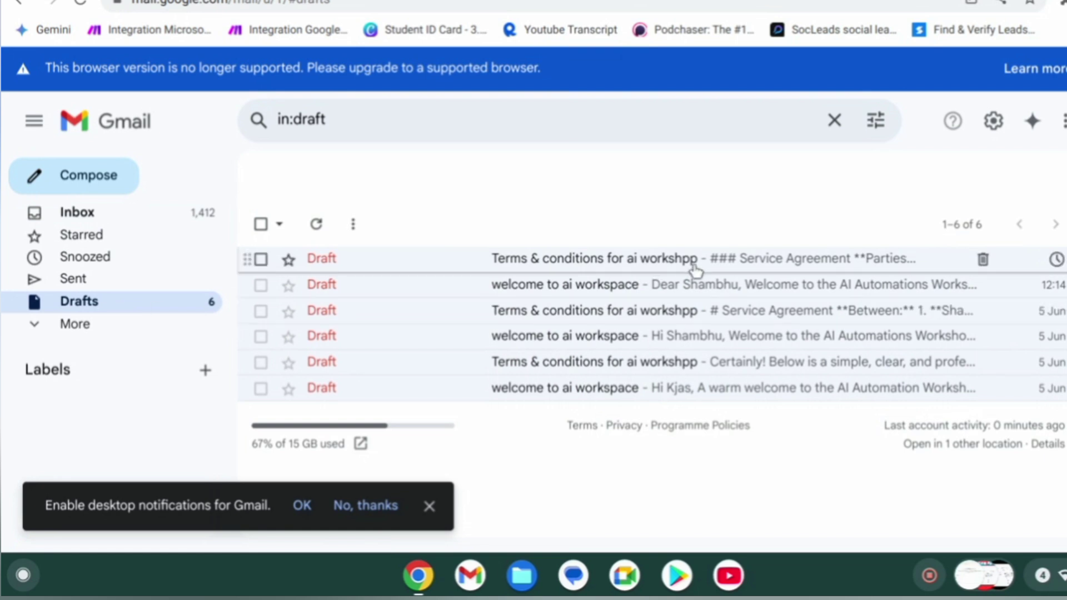
Open the newest Terms & conditions and welcome drafts, then close the Terms & conditions one.
{"action": "left_click", "coordinate": [693, 266]}
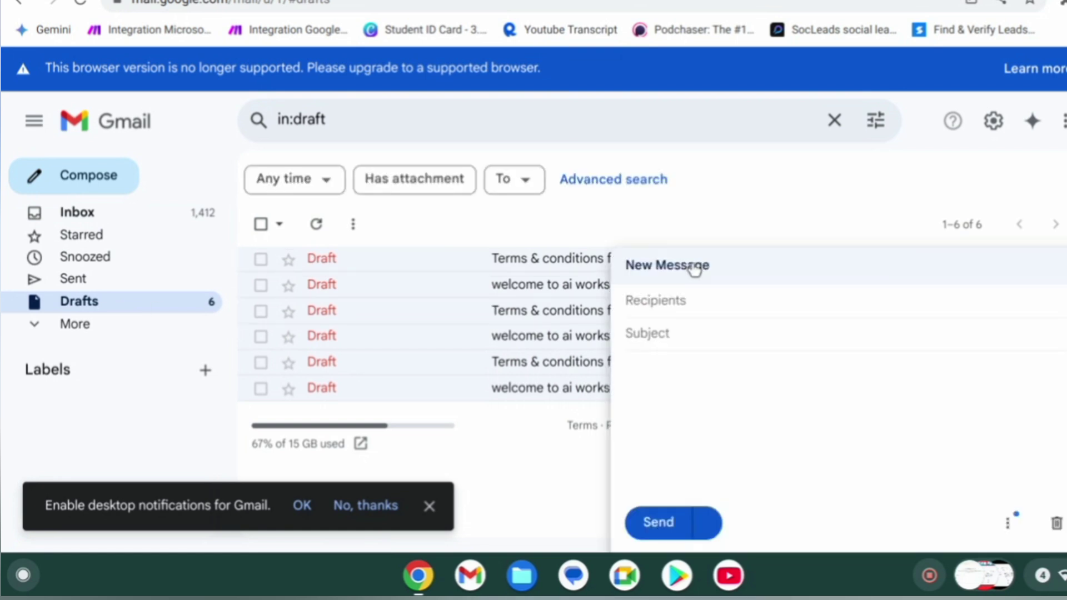
{"action": "scroll", "coordinate": [750, 372], "scroll_direction": "down", "scroll_amount": 15}
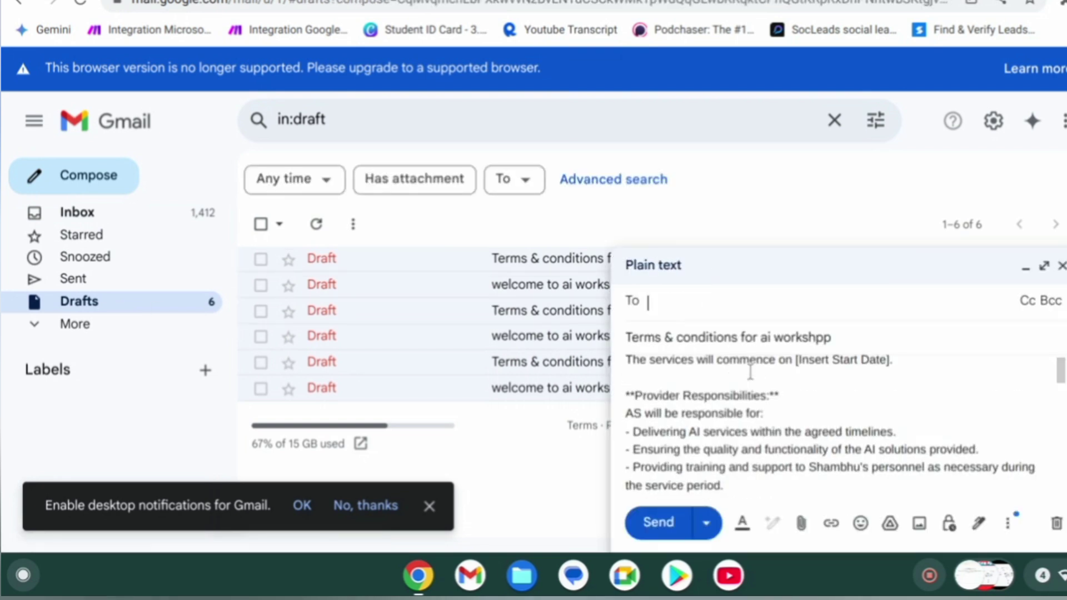
{"action": "scroll", "coordinate": [750, 371], "scroll_direction": "up", "scroll_amount": 15}
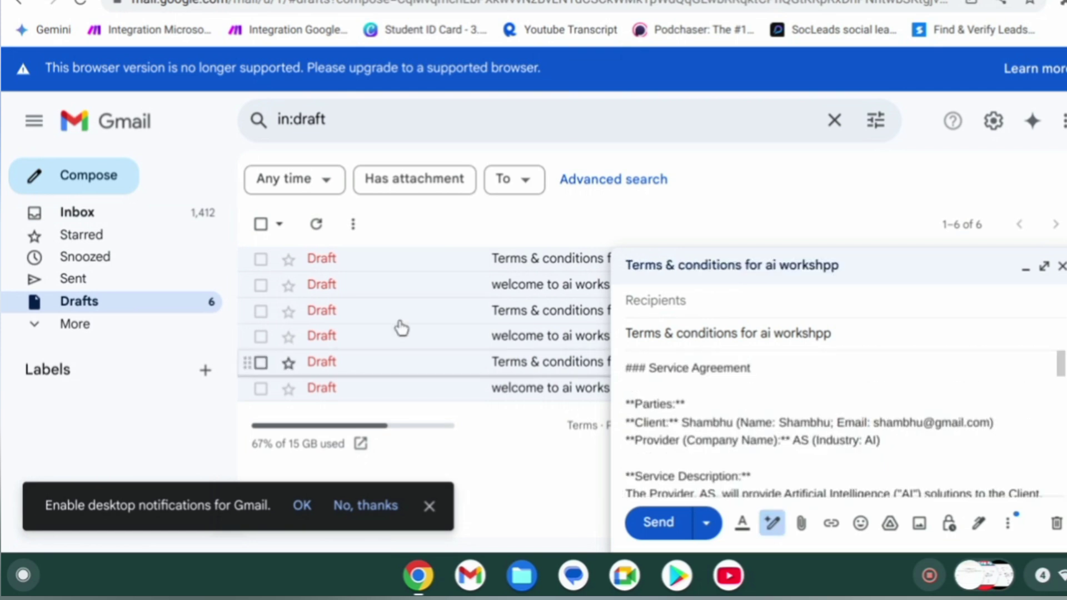
{"action": "left_click", "coordinate": [414, 281]}
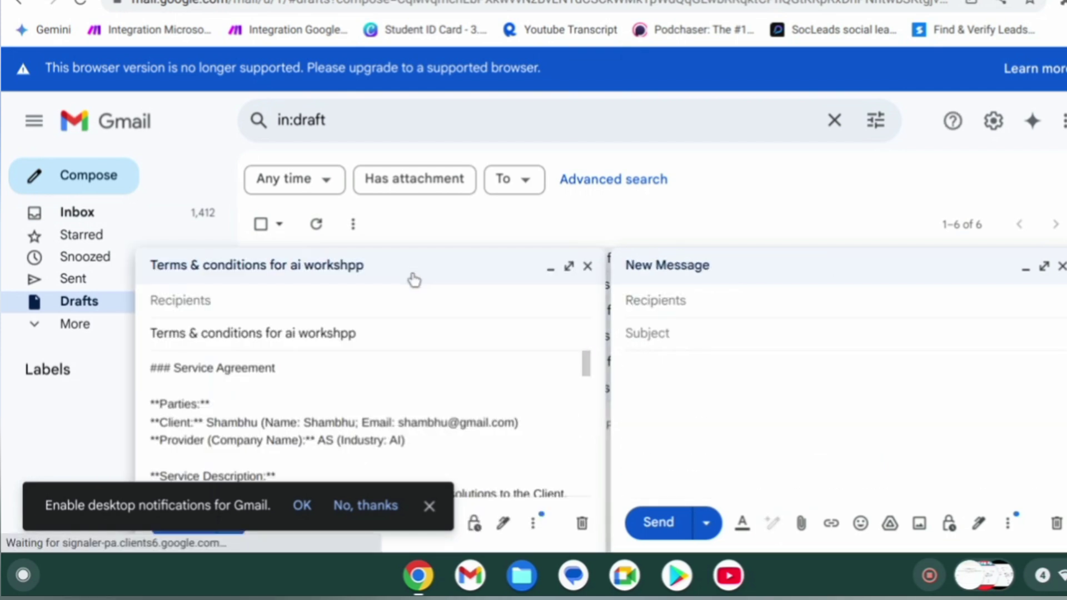
{"action": "scroll", "coordinate": [348, 417], "scroll_direction": "down", "scroll_amount": 3}
{"action": "scroll", "coordinate": [349, 417], "scroll_direction": "down", "scroll_amount": 10}
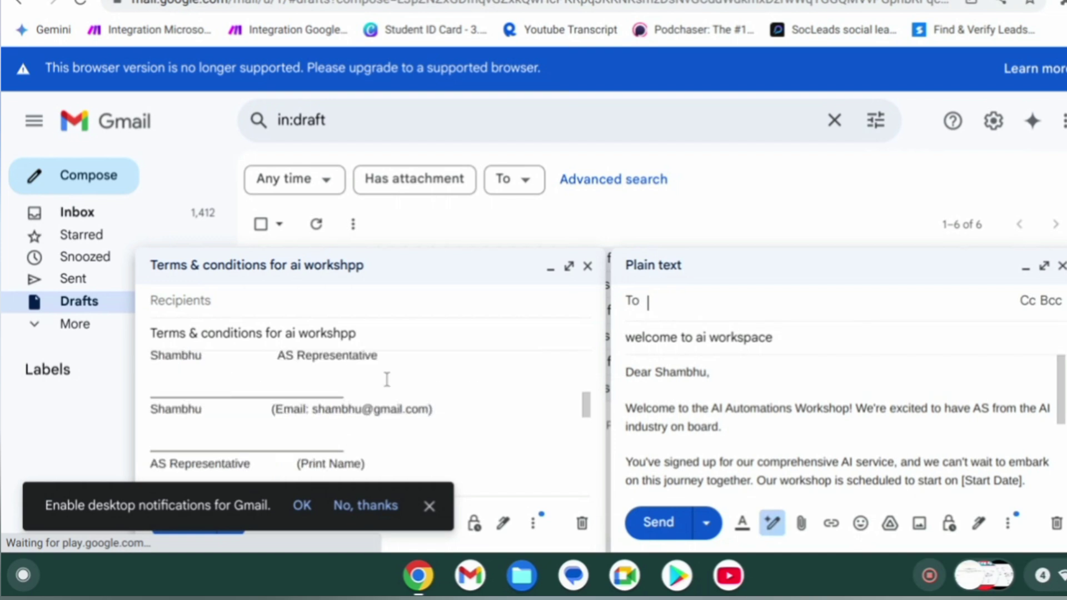
{"action": "left_click", "coordinate": [590, 267]}
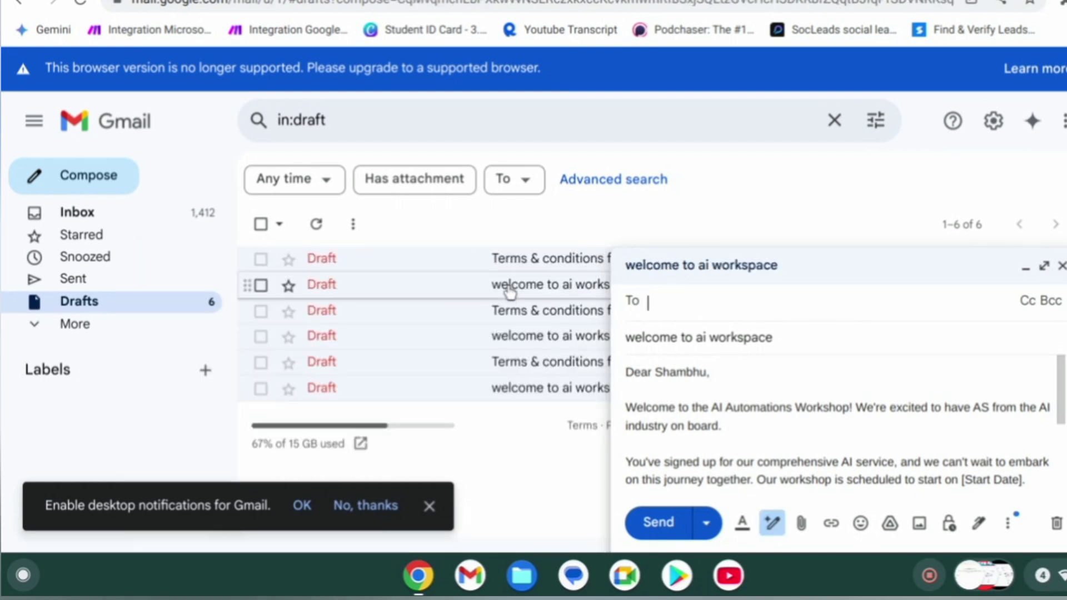
Read through the 'welcome to ai workspace' draft and switch back to the My workflow 3 tab.
{"action": "scroll", "coordinate": [727, 405], "scroll_direction": "down", "scroll_amount": 5}
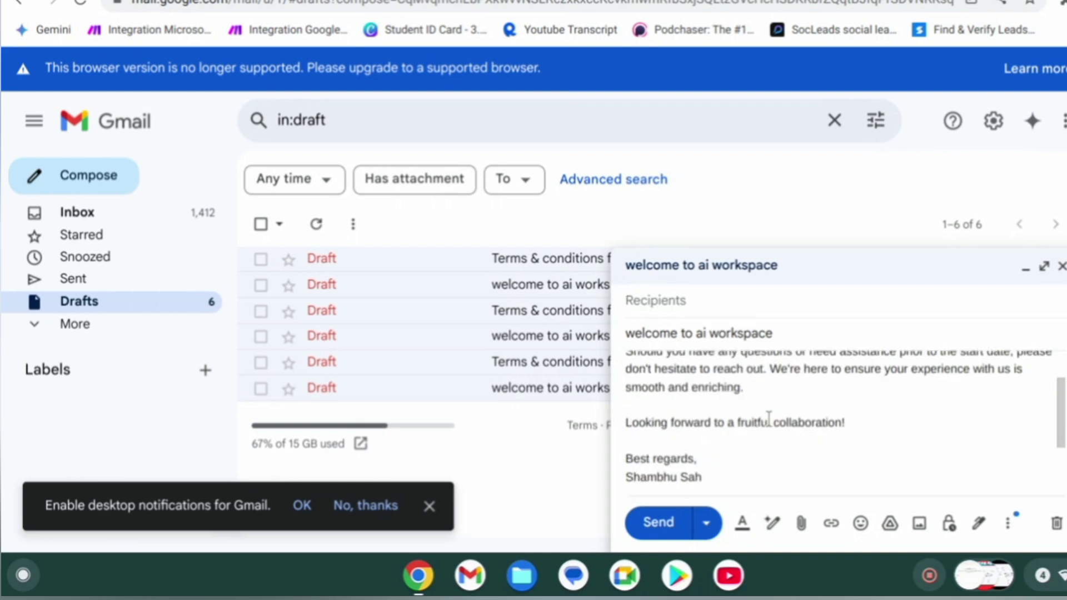
{"action": "scroll", "coordinate": [768, 417], "scroll_direction": "up", "scroll_amount": 5}
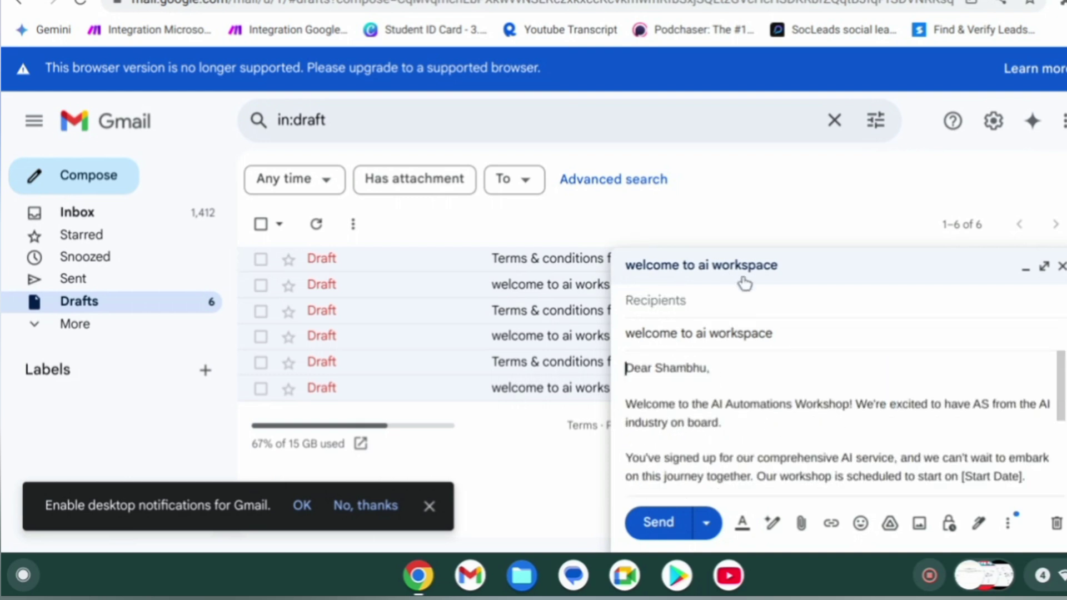
{"action": "scroll", "coordinate": [864, 369], "scroll_direction": "down", "scroll_amount": 5}
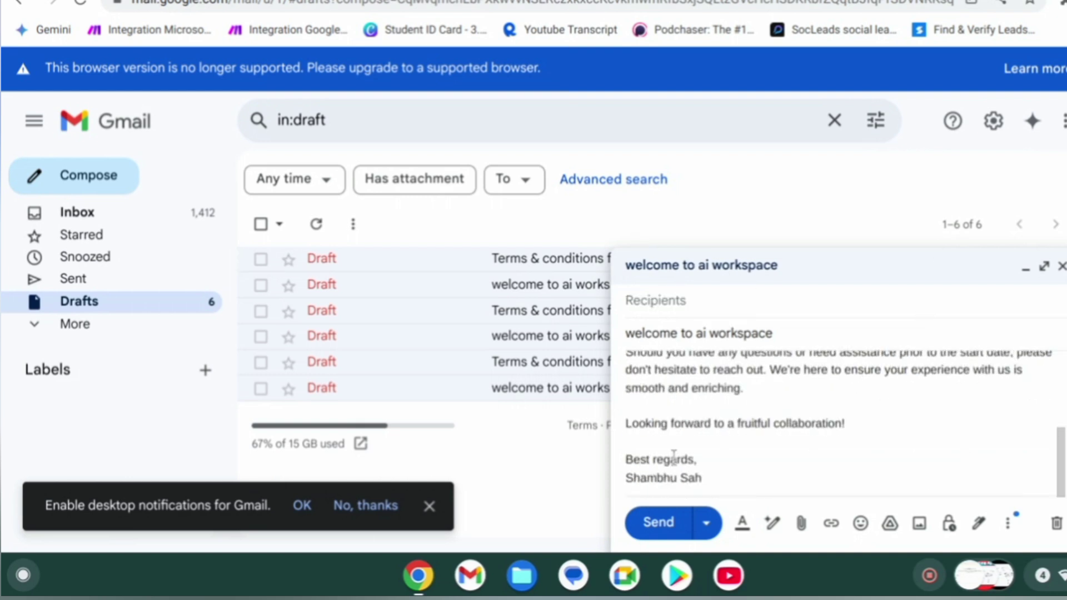
{"action": "scroll", "coordinate": [673, 455], "scroll_direction": "up", "scroll_amount": 5}
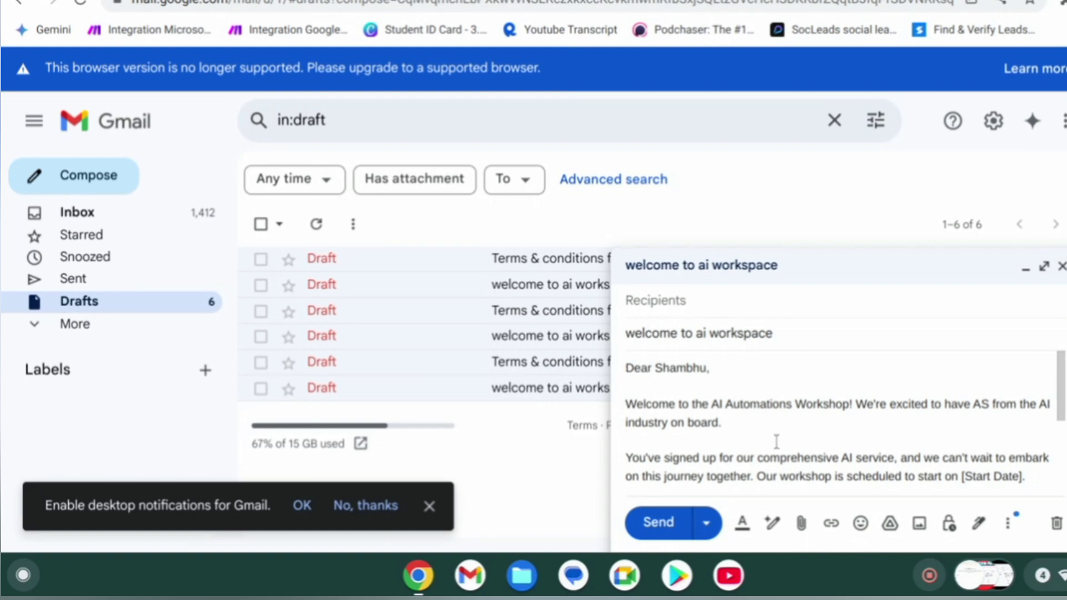
{"action": "scroll", "coordinate": [776, 441], "scroll_direction": "down", "scroll_amount": 5}
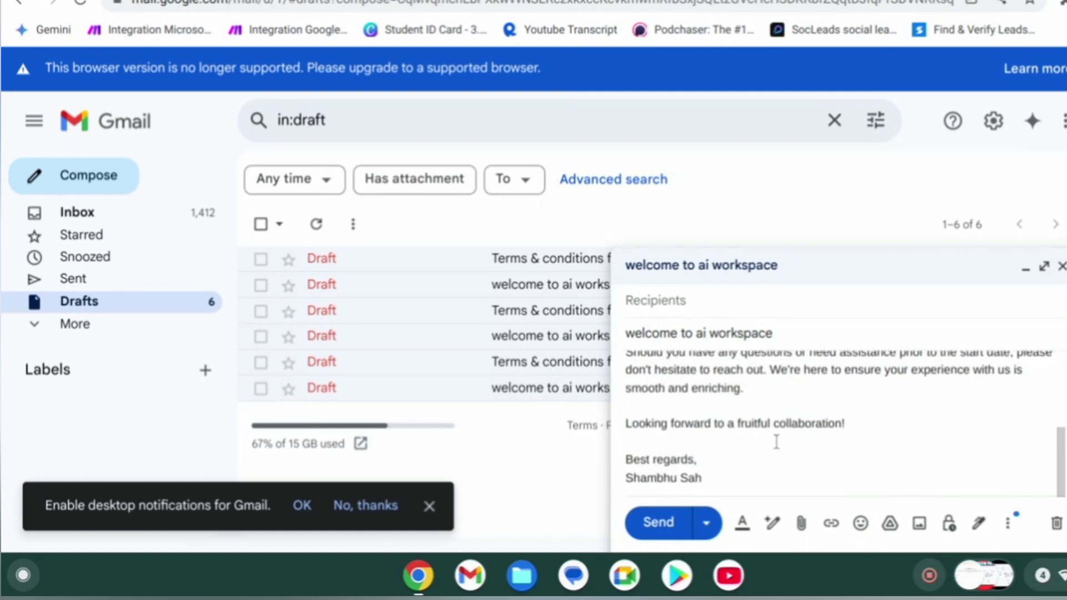
{"action": "scroll", "coordinate": [776, 442], "scroll_direction": "up", "scroll_amount": 5}
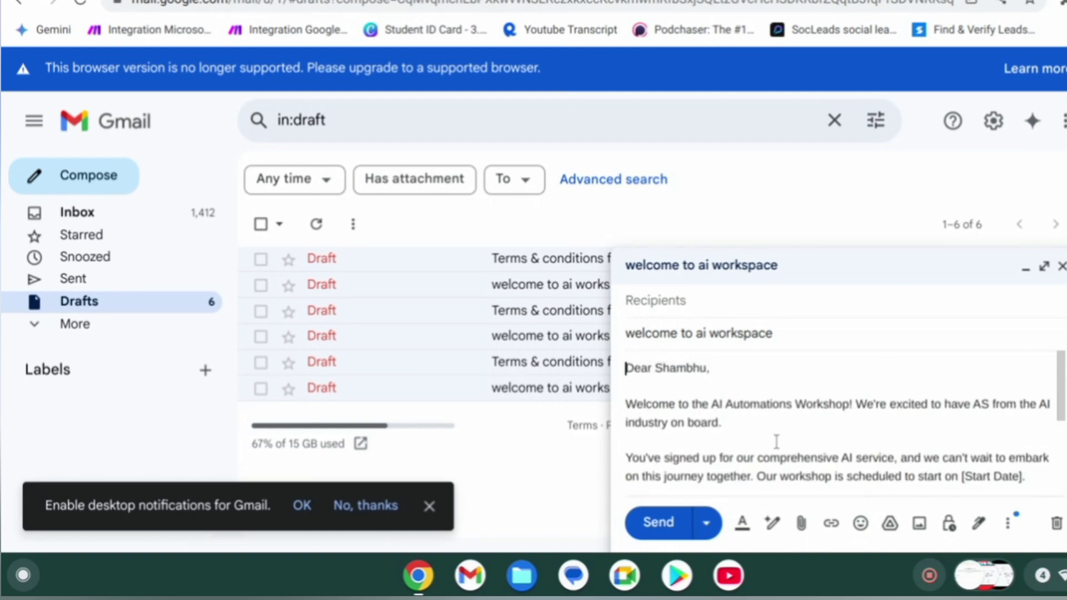
{"action": "left_click", "coordinate": [776, 442]}
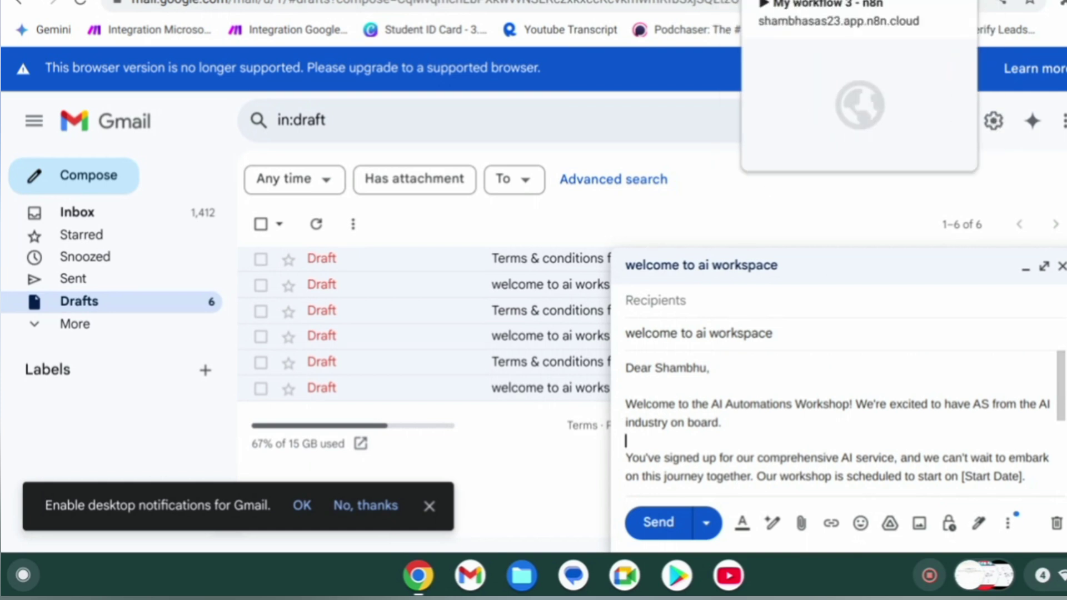
{"action": "left_click", "coordinate": [778, 1]}
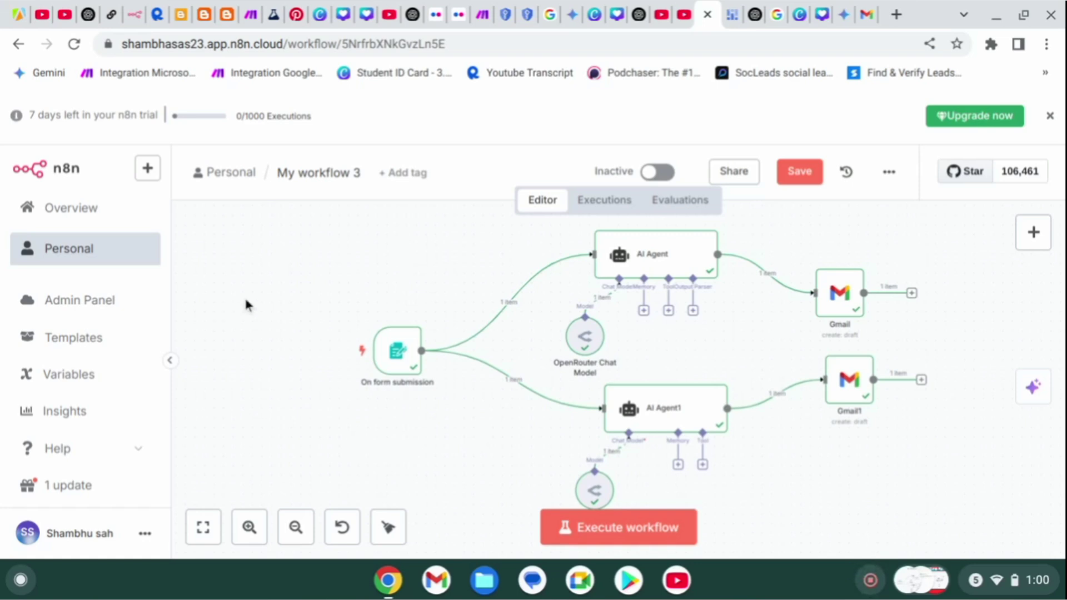
Open a new Personal workflow, My workflow 4, in a separate browser tab.
{"action": "left_click", "coordinate": [158, 171]}
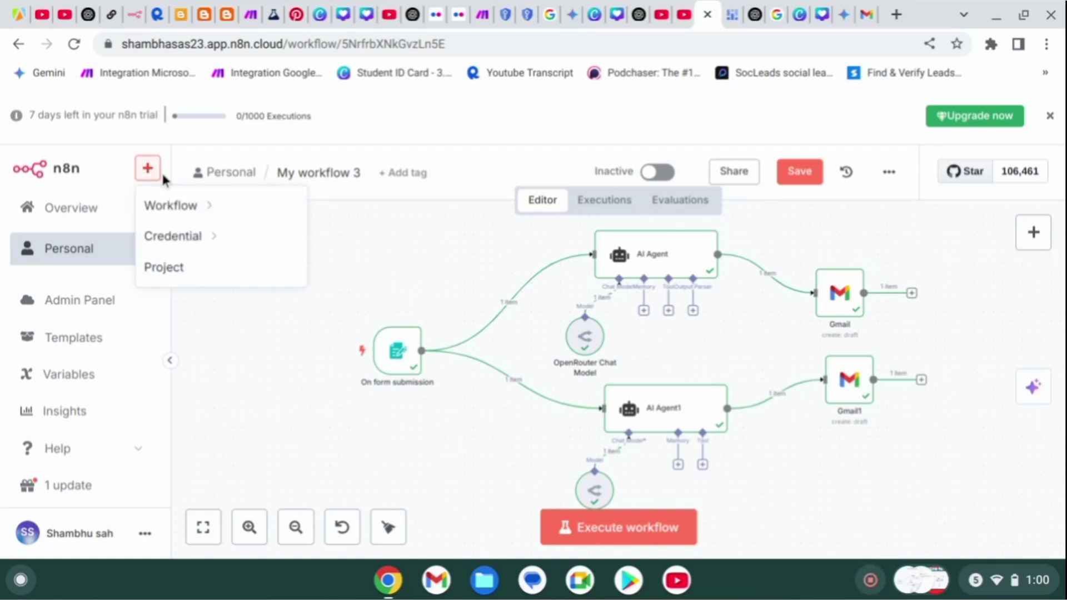
{"action": "mouse_move", "coordinate": [197, 208]}
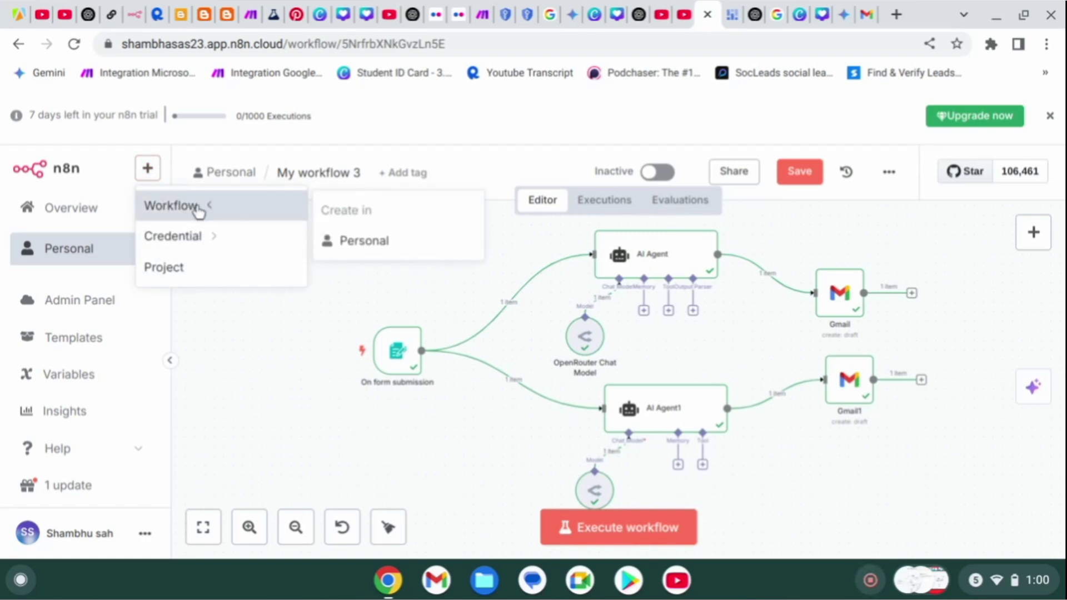
{"action": "right_click", "coordinate": [369, 241]}
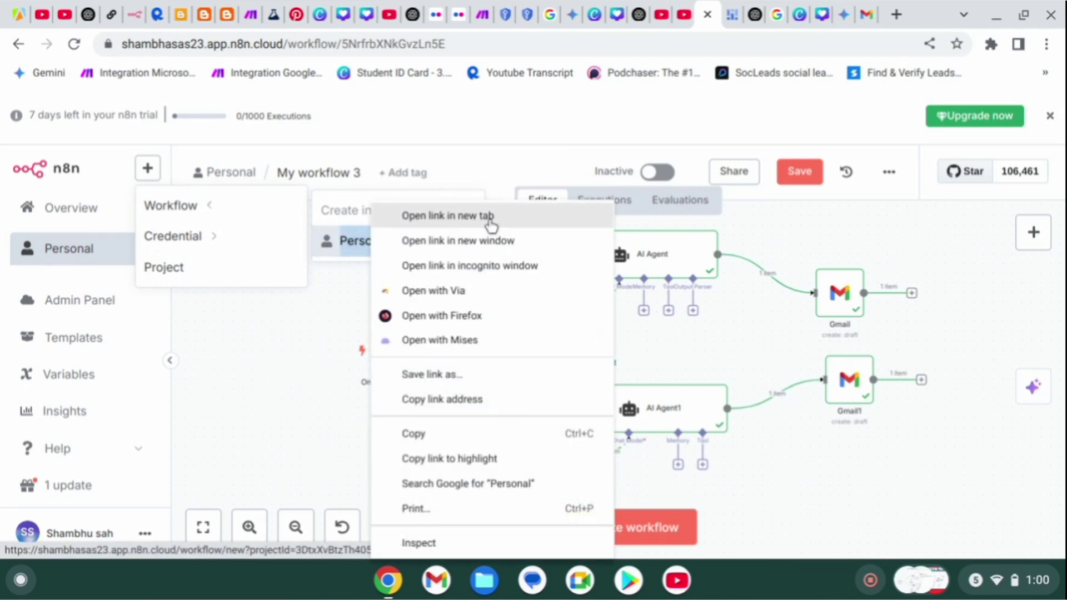
{"action": "left_click", "coordinate": [492, 222]}
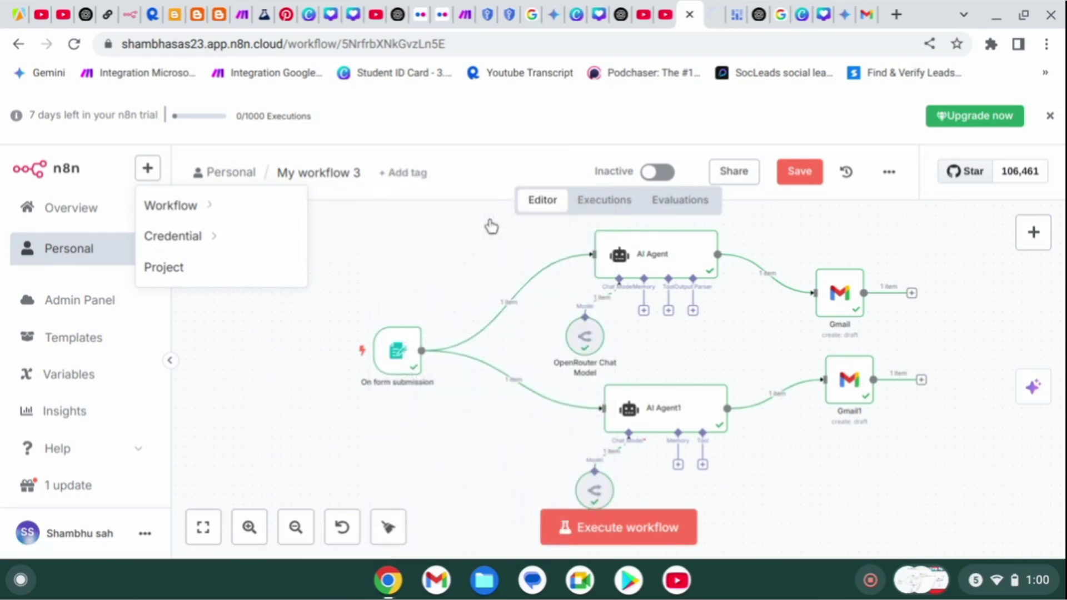
{"action": "left_click", "coordinate": [717, 15]}
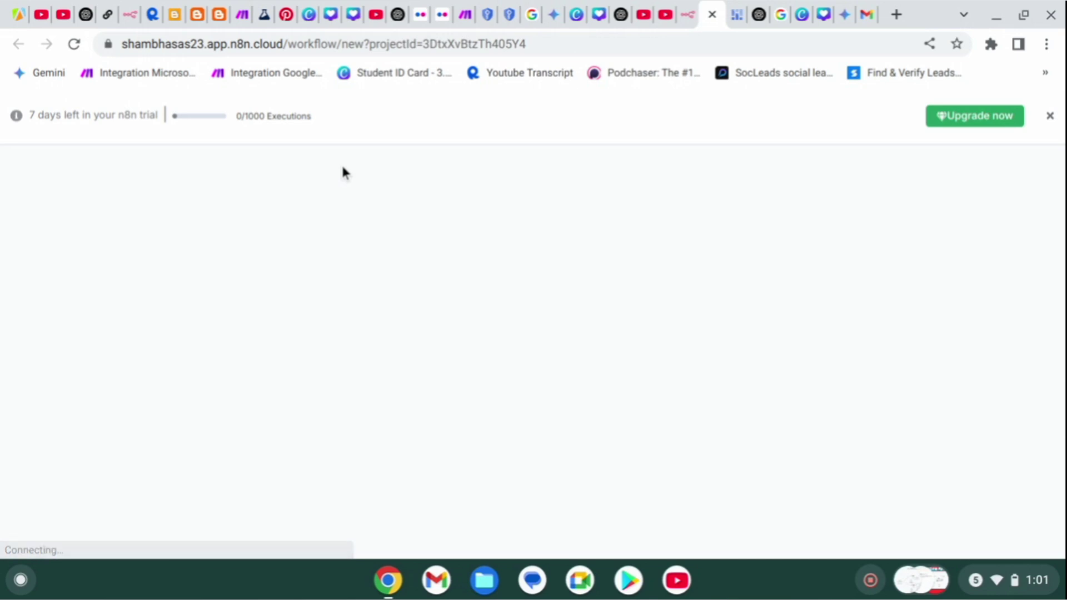
{"action": "left_click", "coordinate": [691, 17]}
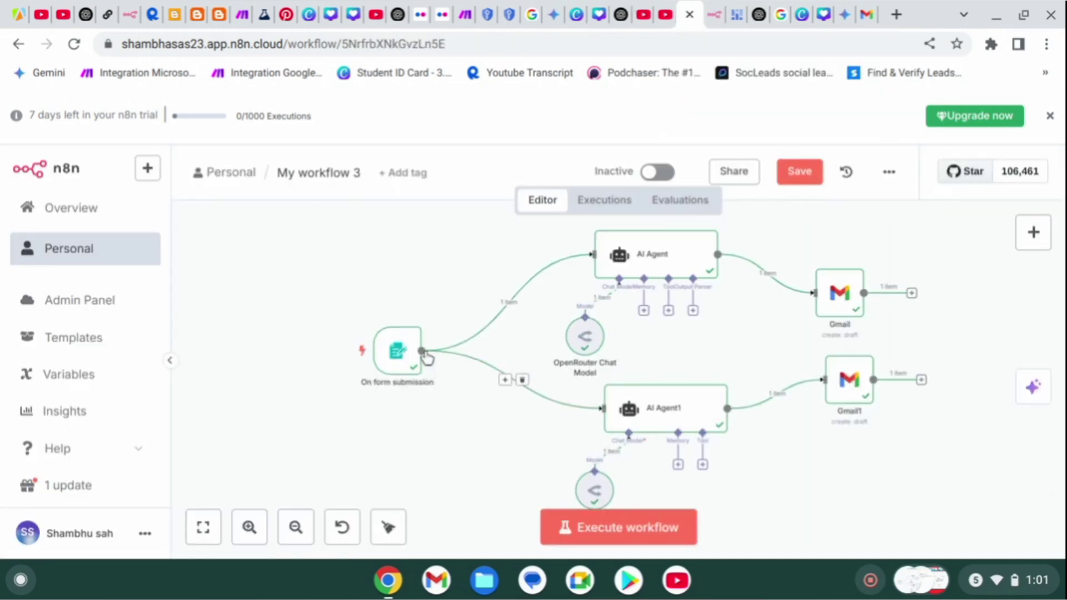
{"action": "left_click", "coordinate": [714, 16]}
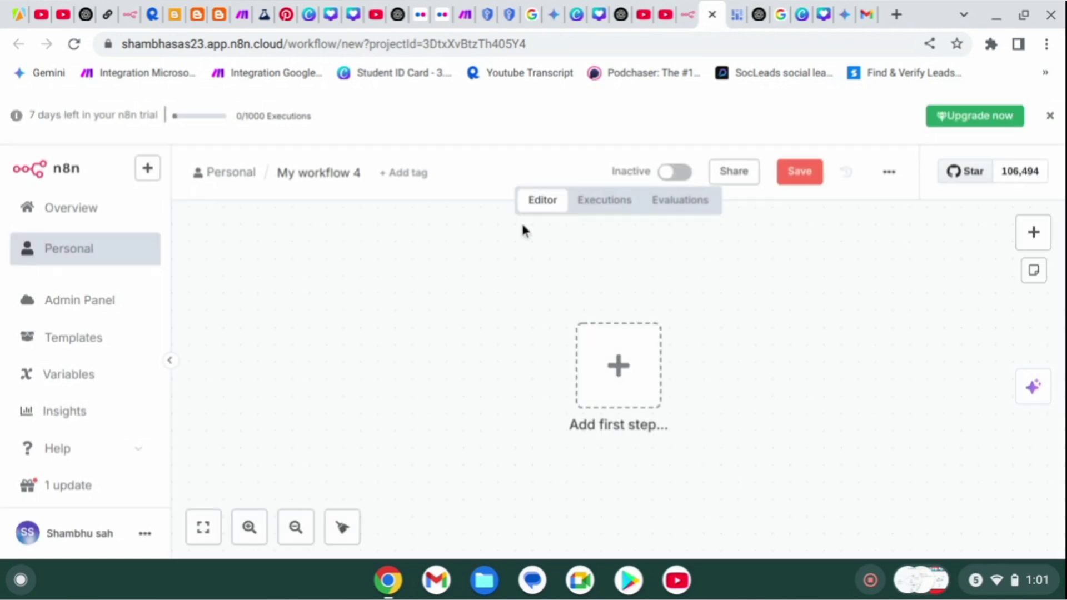
Add an n8n Form 'On new n8n Form event' trigger as the first step.
{"action": "left_click", "coordinate": [618, 401]}
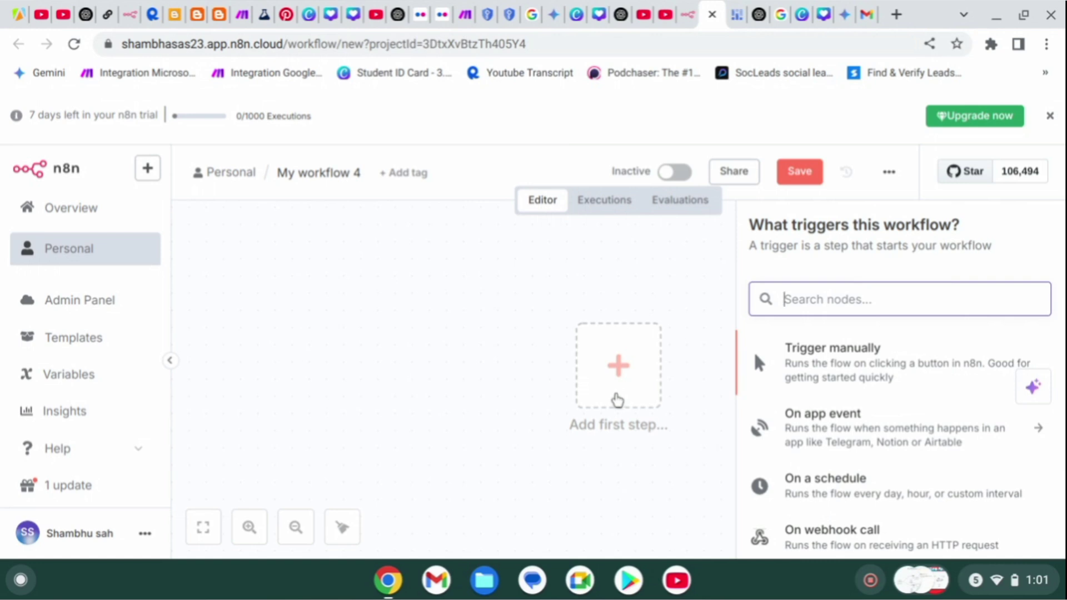
{"action": "type", "text": "n8n"}
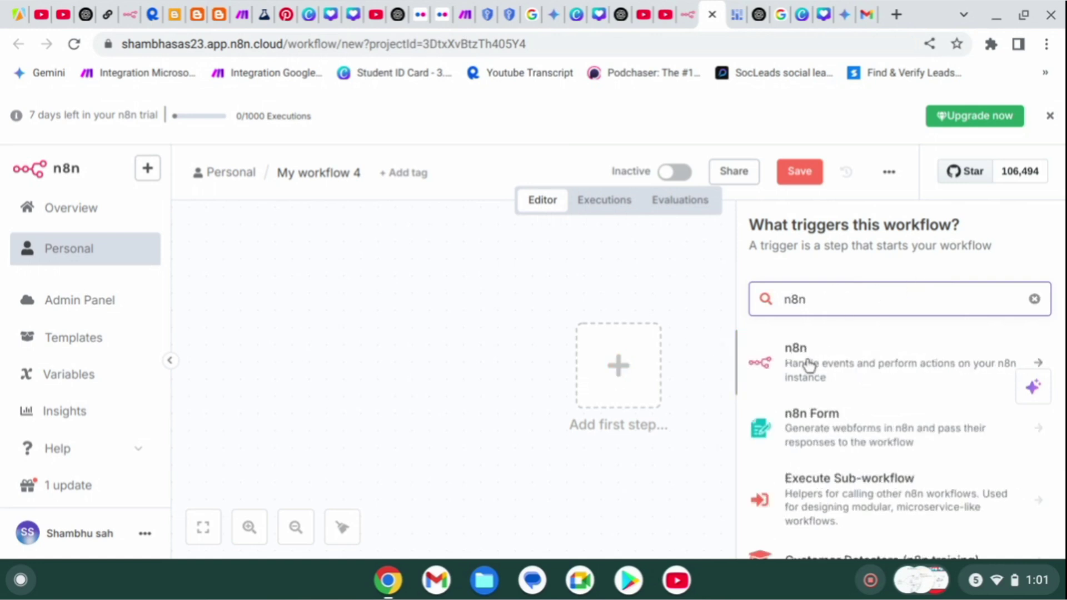
{"action": "scroll", "coordinate": [824, 442], "scroll_direction": "down", "scroll_amount": 2}
{"action": "scroll", "coordinate": [824, 442], "scroll_direction": "up", "scroll_amount": 2}
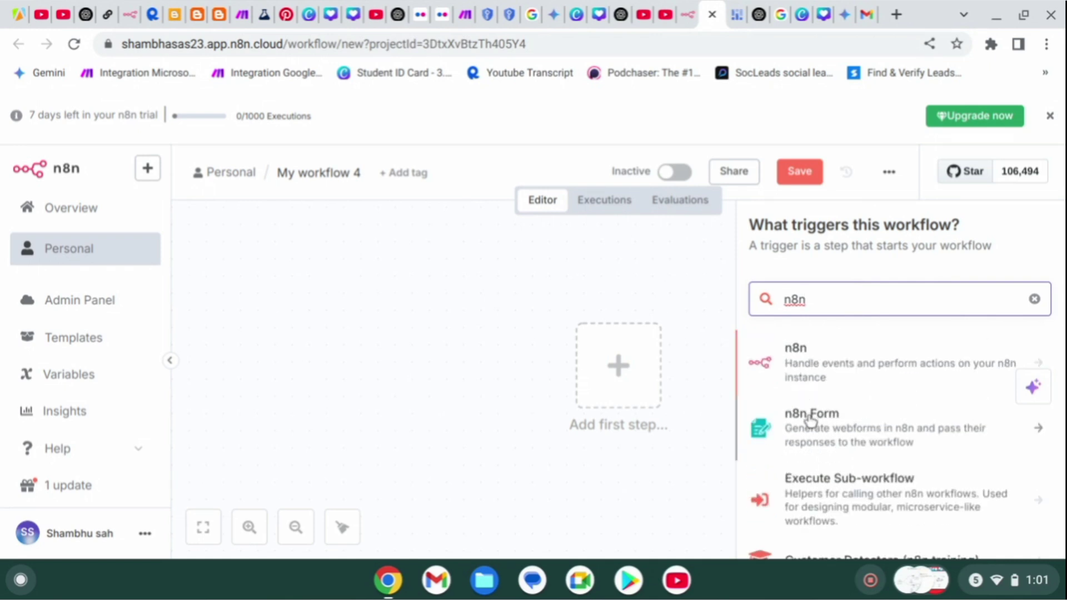
{"action": "left_click", "coordinate": [810, 417]}
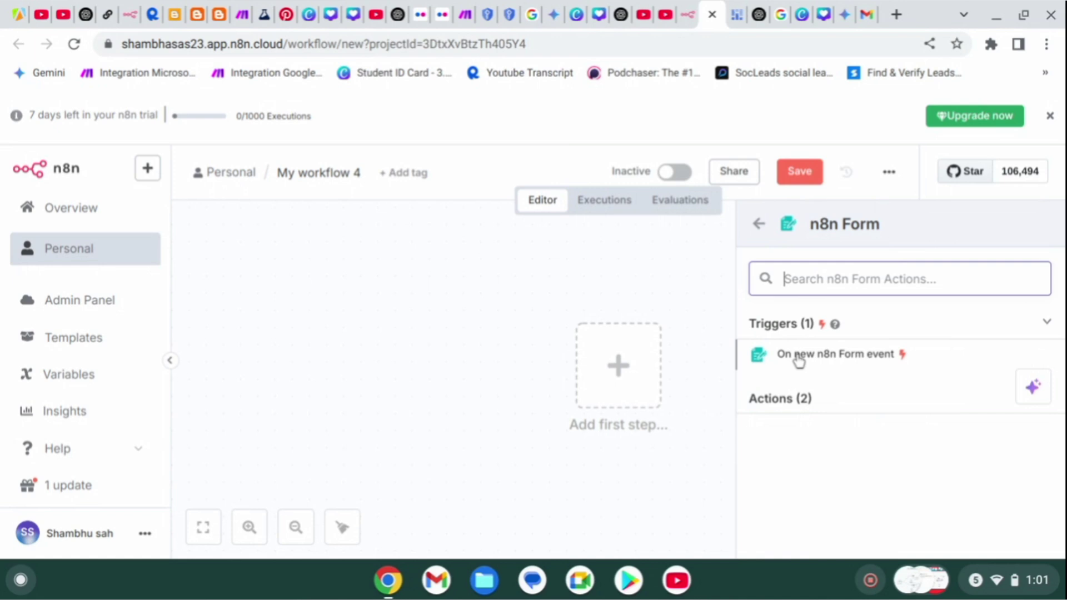
{"action": "left_click", "coordinate": [798, 359]}
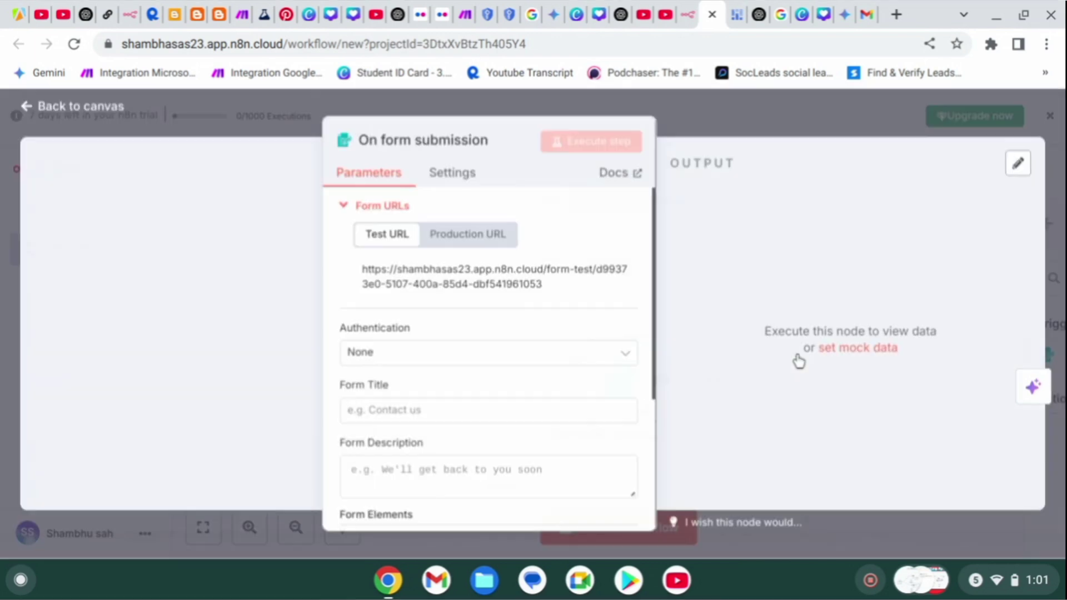
{"action": "scroll", "coordinate": [481, 233], "scroll_direction": "down", "scroll_amount": 3}
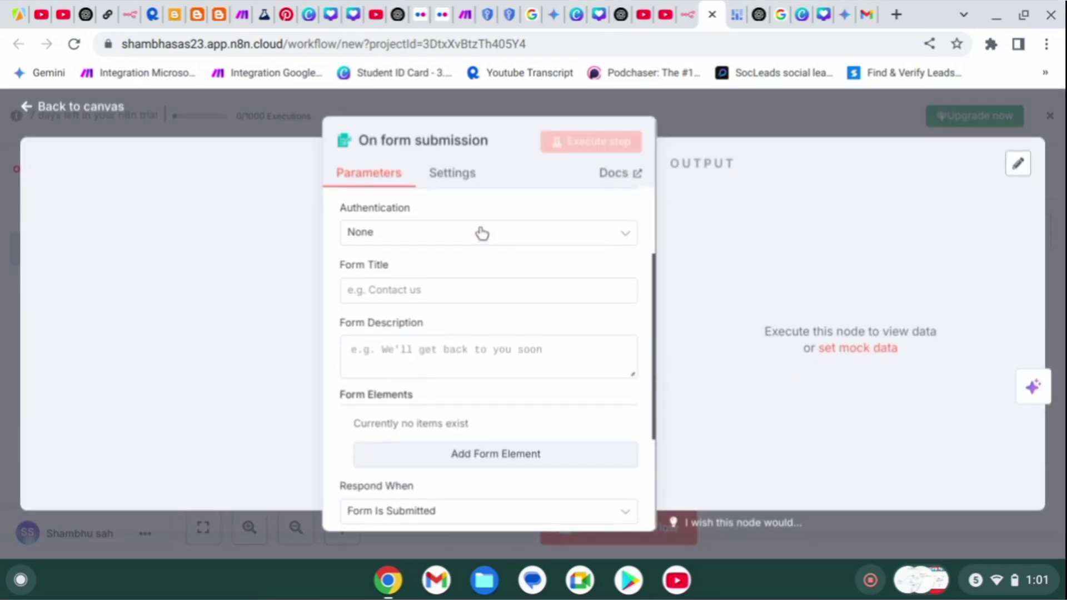
{"action": "scroll", "coordinate": [479, 231], "scroll_direction": "up", "scroll_amount": 3}
{"action": "scroll", "coordinate": [486, 392], "scroll_direction": "down", "scroll_amount": 1}
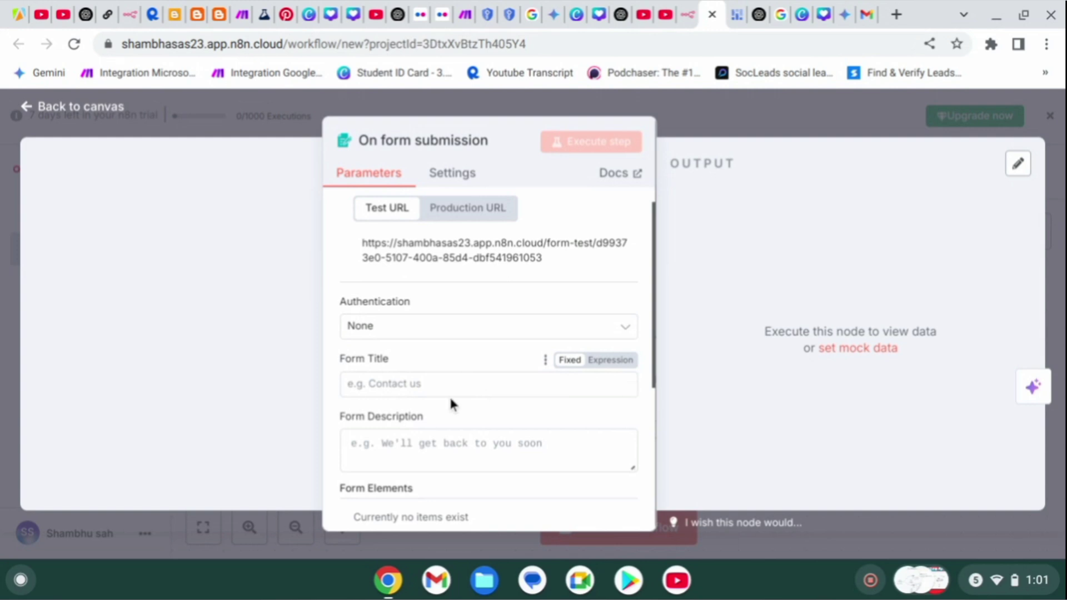
Title the form 'Onboarding' with description 'please fill the required options'.
{"action": "left_click", "coordinate": [415, 379]}
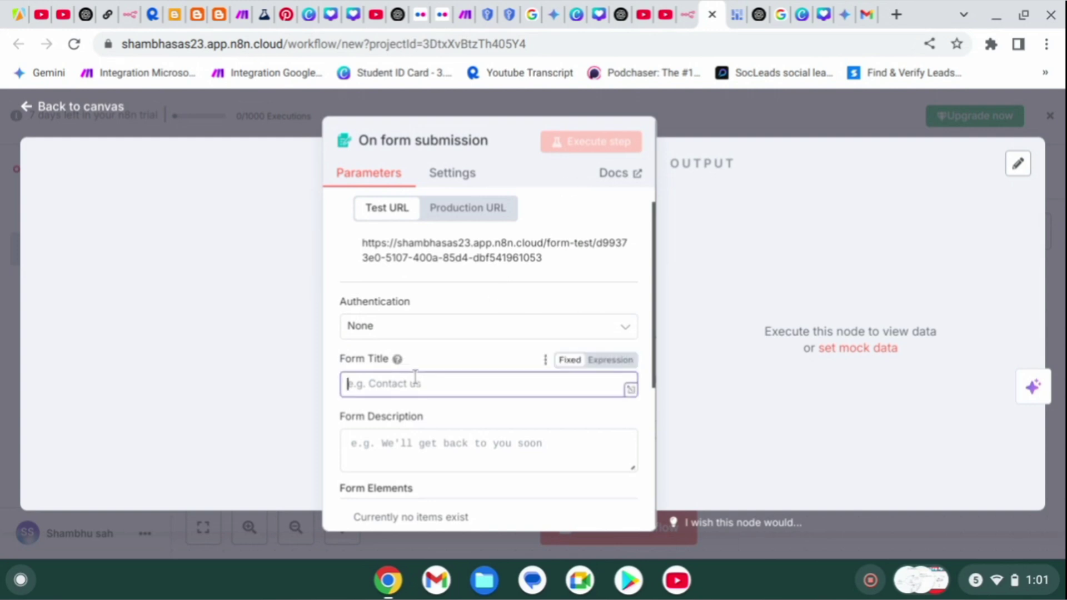
{"action": "type", "text": "Onb"}
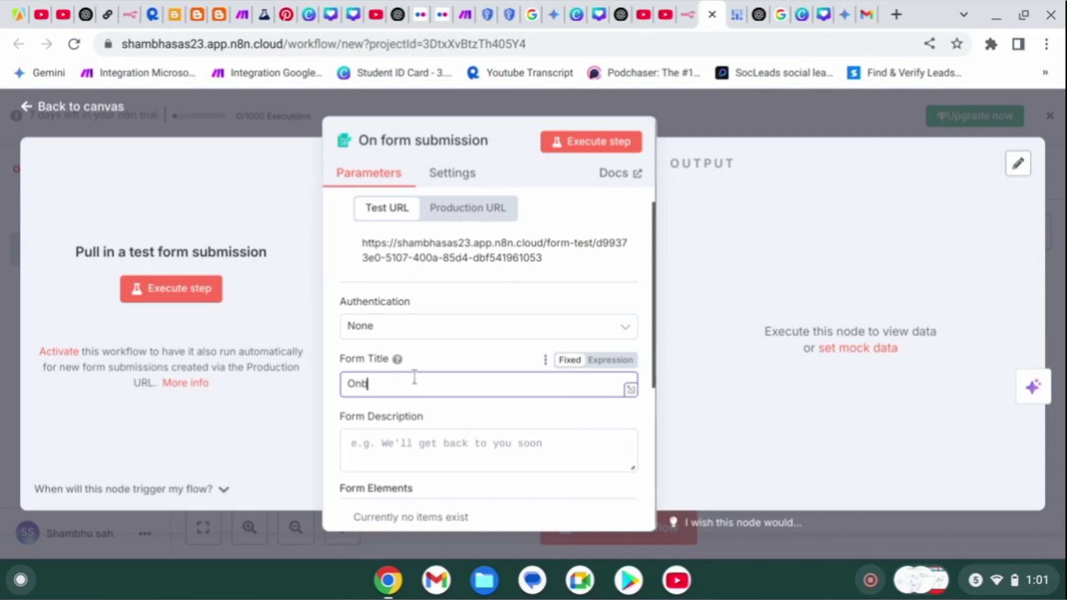
{"action": "type", "text": "oarding"}
{"action": "left_click", "coordinate": [357, 459]}
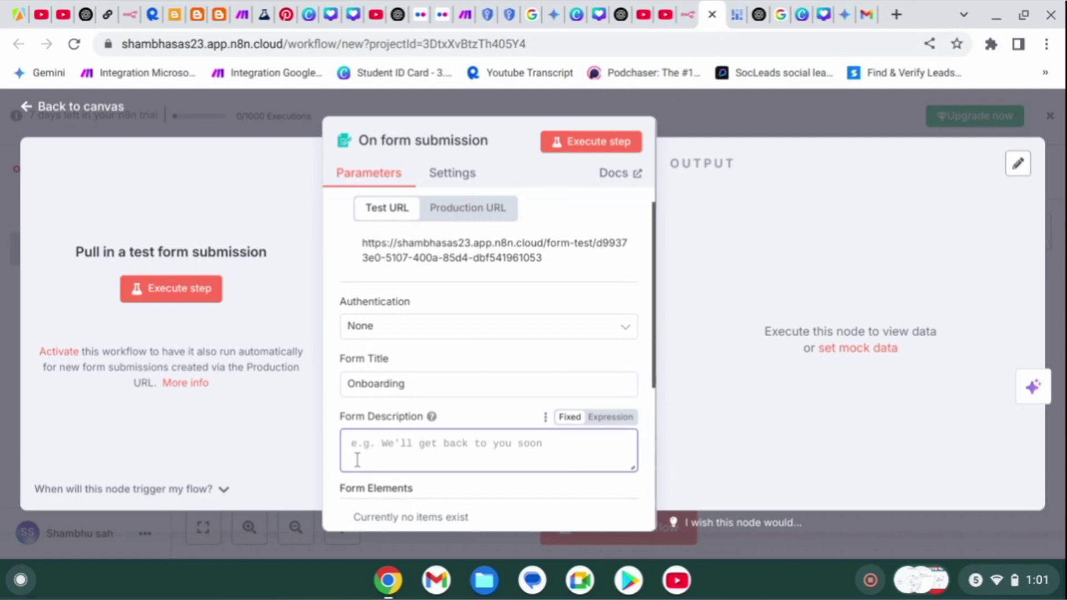
{"action": "type", "text": "ple"}
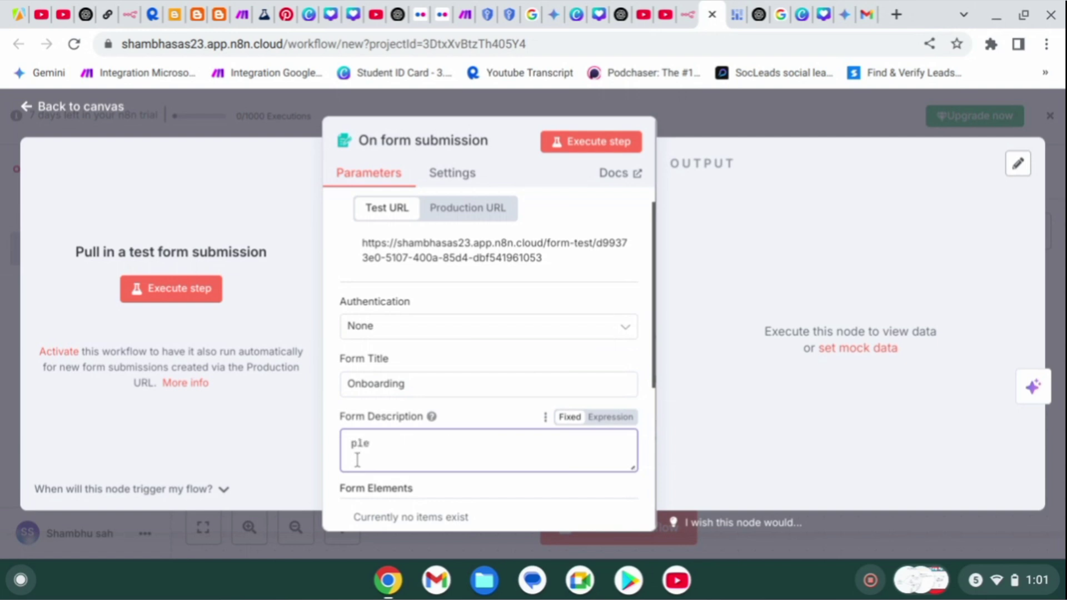
{"action": "type", "text": "se f"}
{"action": "key", "text": "BackSpace"}
{"action": "key", "text": "BackSpace"}
{"action": "key", "text": "BackSpace"}
{"action": "key", "text": "BackSpace"}
{"action": "type", "text": "e fill the requi"}
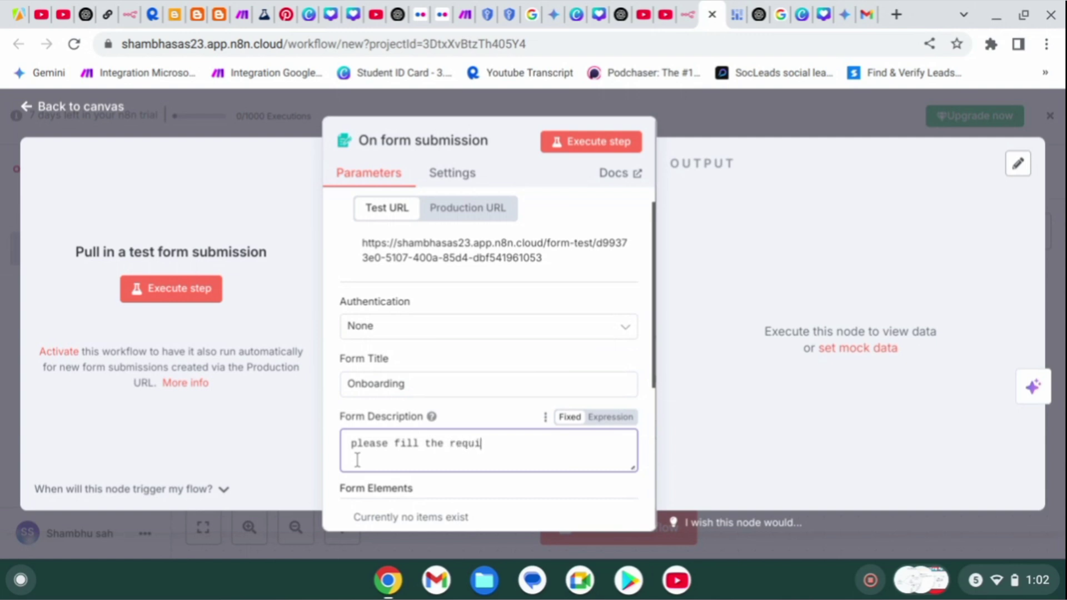
{"action": "type", "text": "red options"}
{"action": "scroll", "coordinate": [386, 455], "scroll_direction": "down", "scroll_amount": 3}
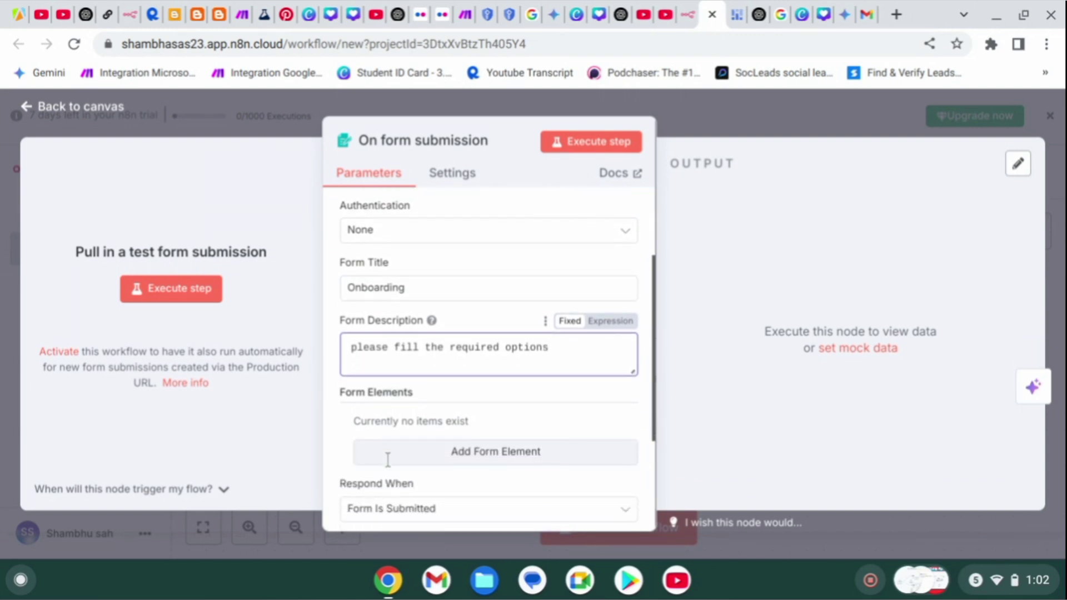
{"action": "scroll", "coordinate": [445, 455], "scroll_direction": "down", "scroll_amount": 2}
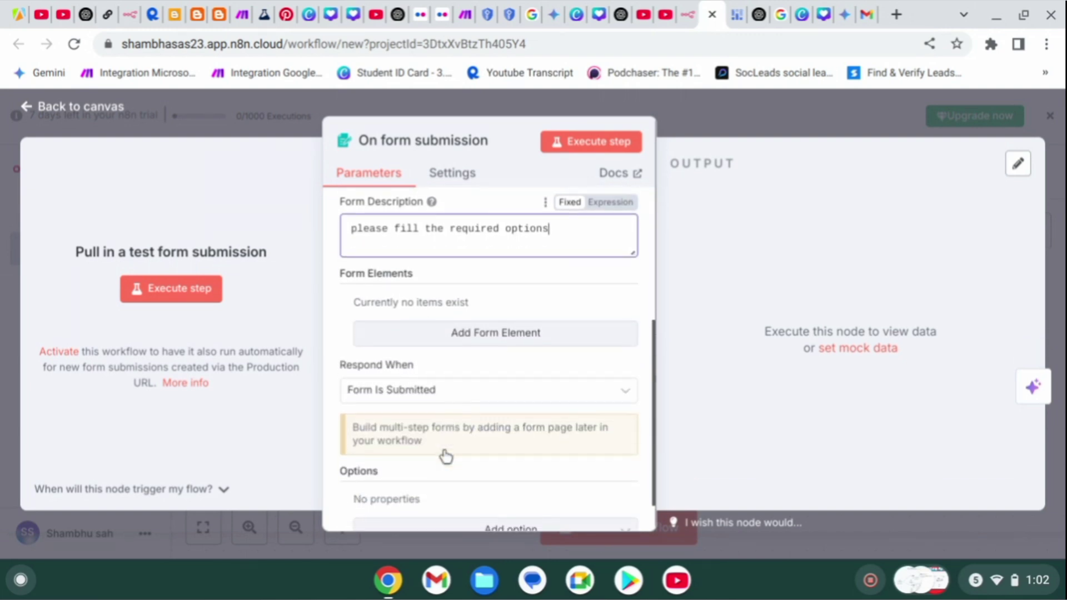
Add a required 'full name' form field, then add another blank element below it.
{"action": "left_click", "coordinate": [460, 335]}
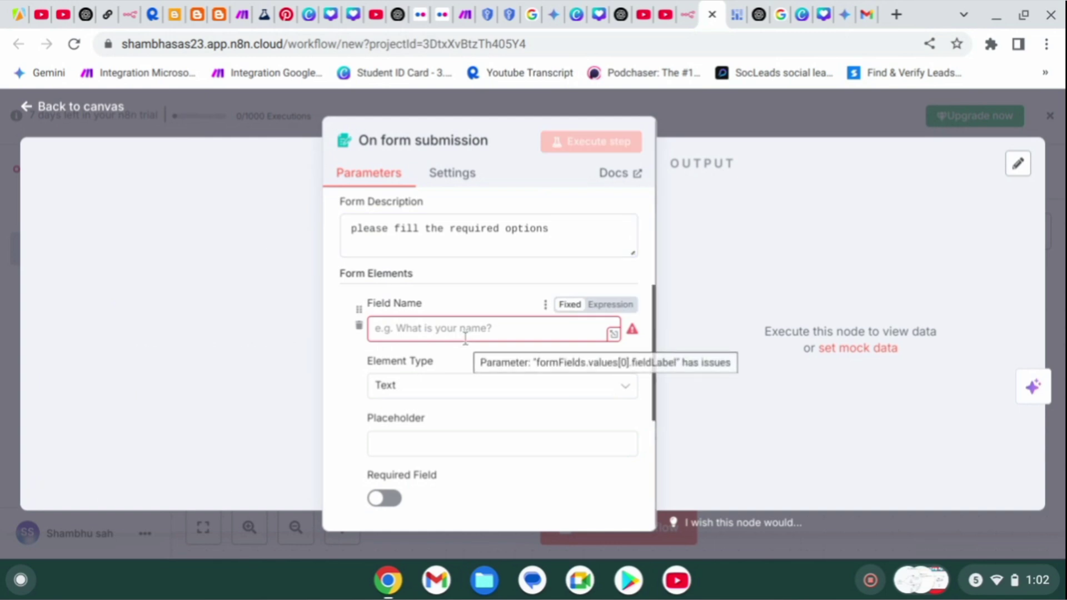
{"action": "left_click", "coordinate": [428, 330]}
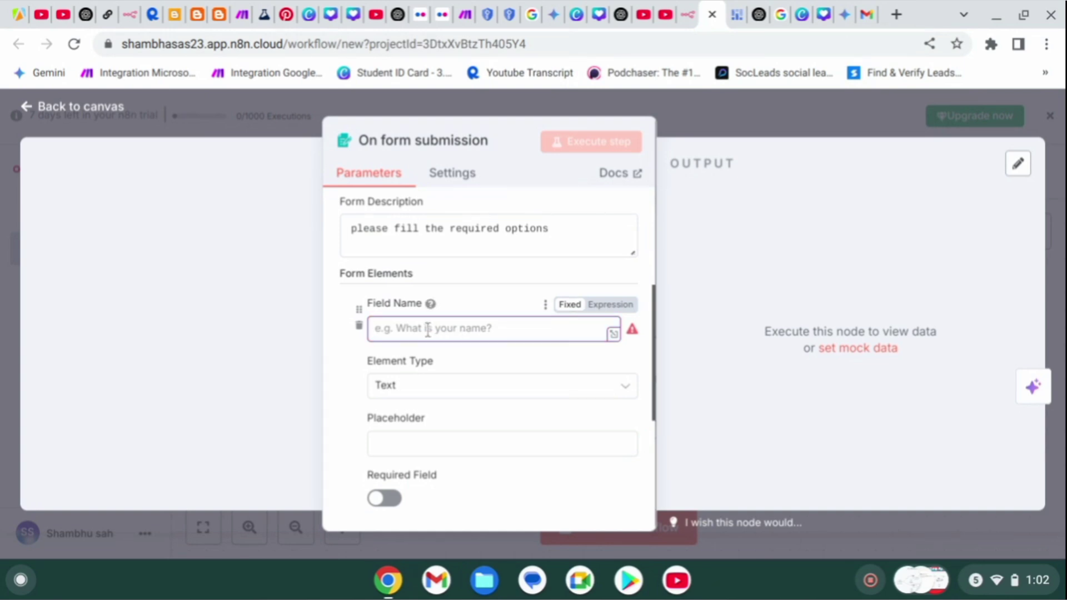
{"action": "type", "text": "fu"}
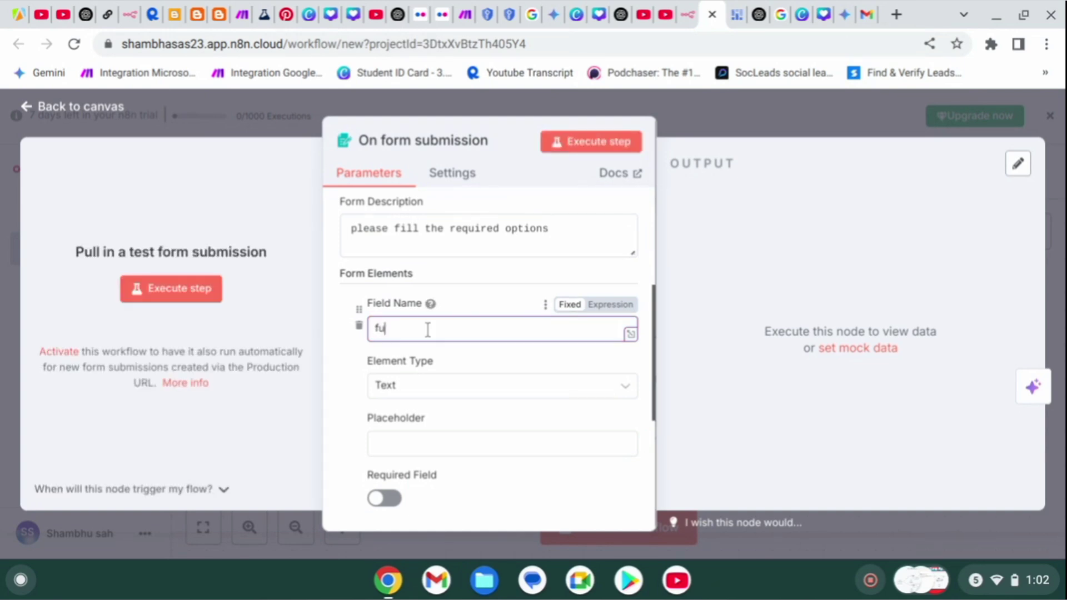
{"action": "type", "text": "ll name"}
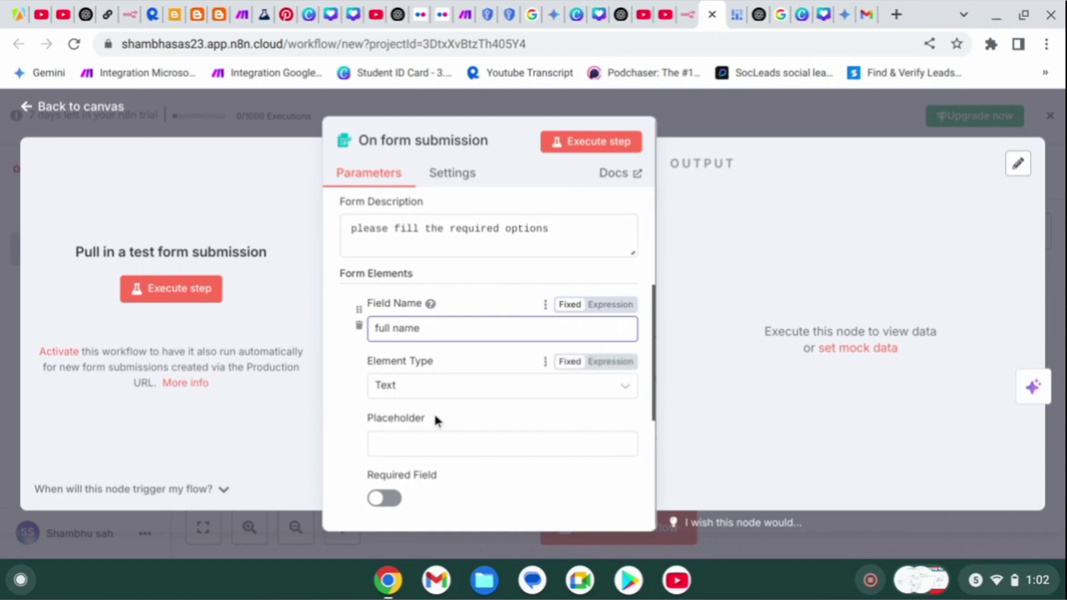
{"action": "left_click", "coordinate": [438, 448]}
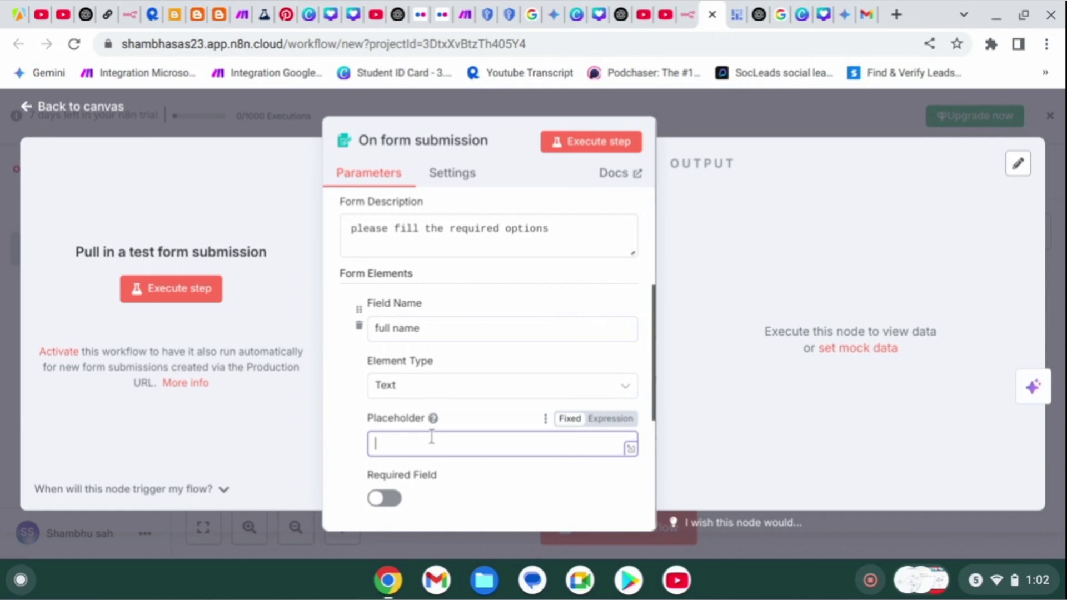
{"action": "left_click", "coordinate": [389, 502]}
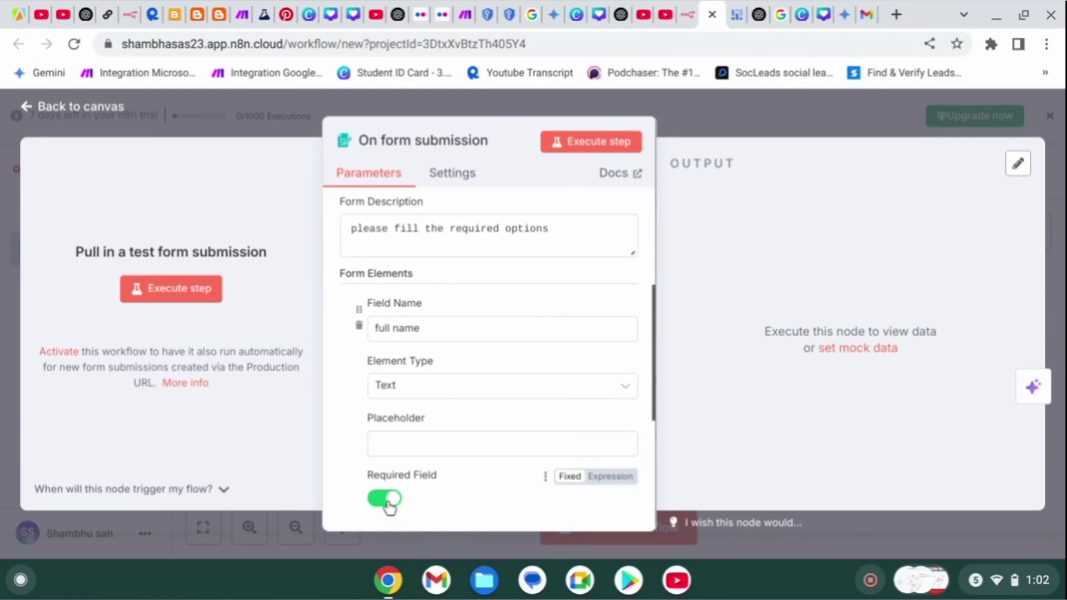
{"action": "scroll", "coordinate": [420, 478], "scroll_direction": "down", "scroll_amount": 1}
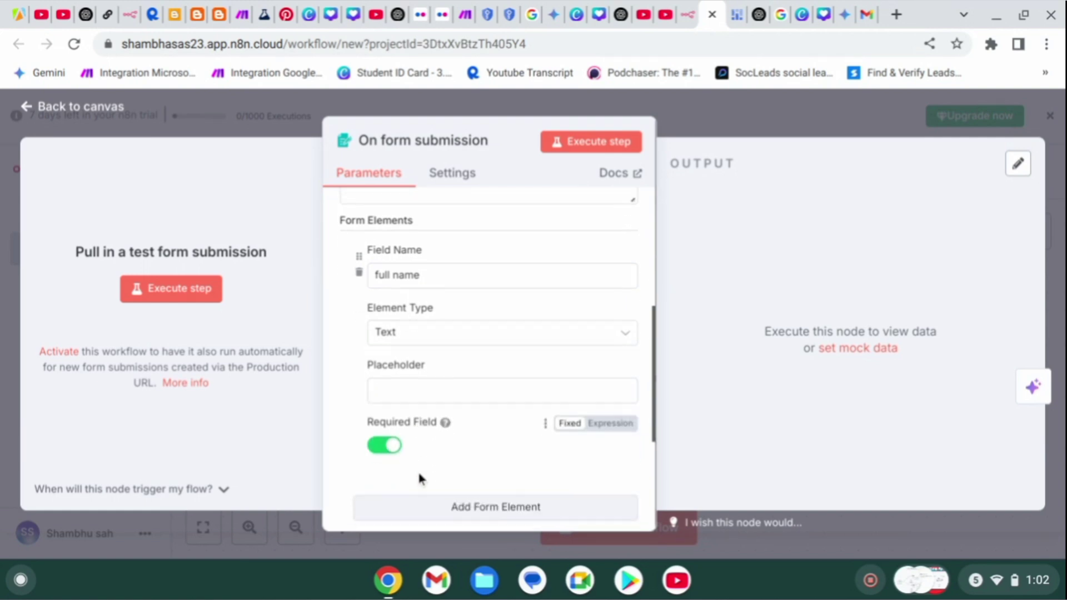
{"action": "scroll", "coordinate": [438, 443], "scroll_direction": "down", "scroll_amount": 2}
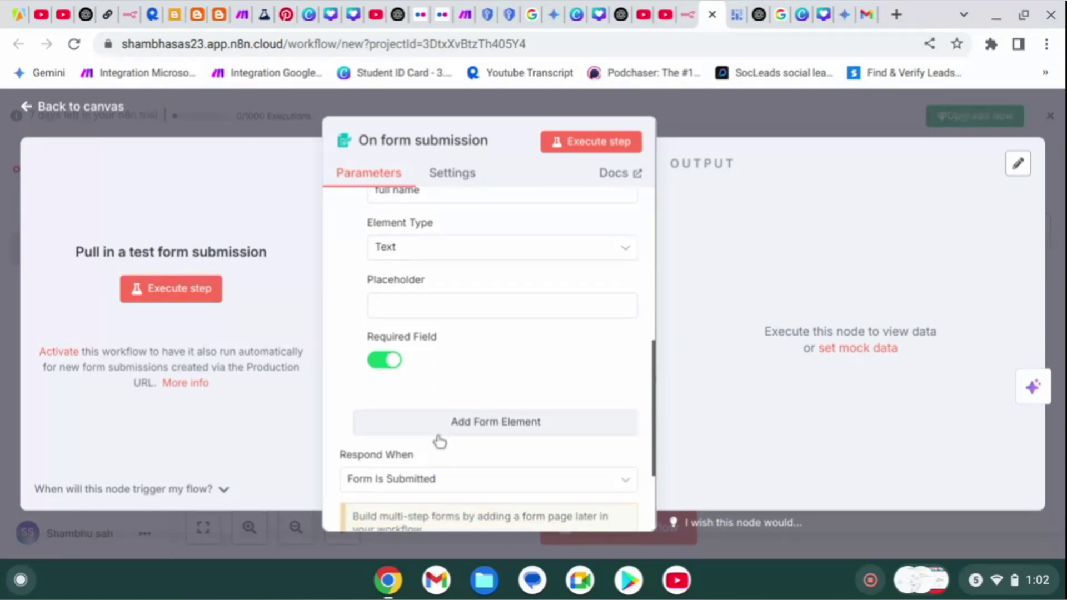
{"action": "left_click", "coordinate": [439, 436]}
Name the second form field 'email' and mark it required.
{"action": "mouse_move", "coordinate": [432, 432]}
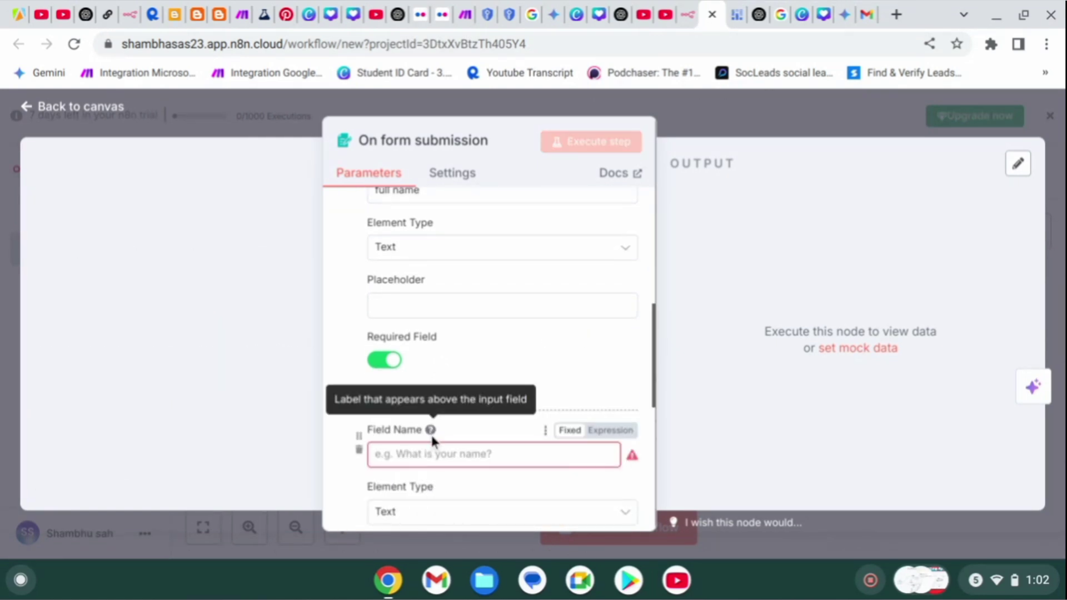
{"action": "left_click", "coordinate": [425, 453]}
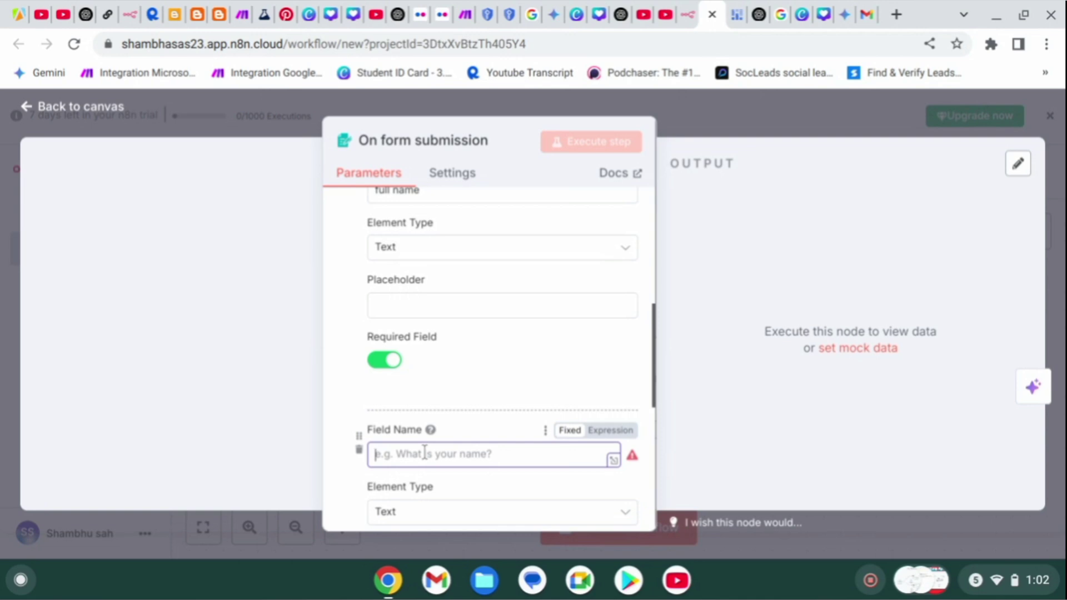
{"action": "type", "text": "emai"}
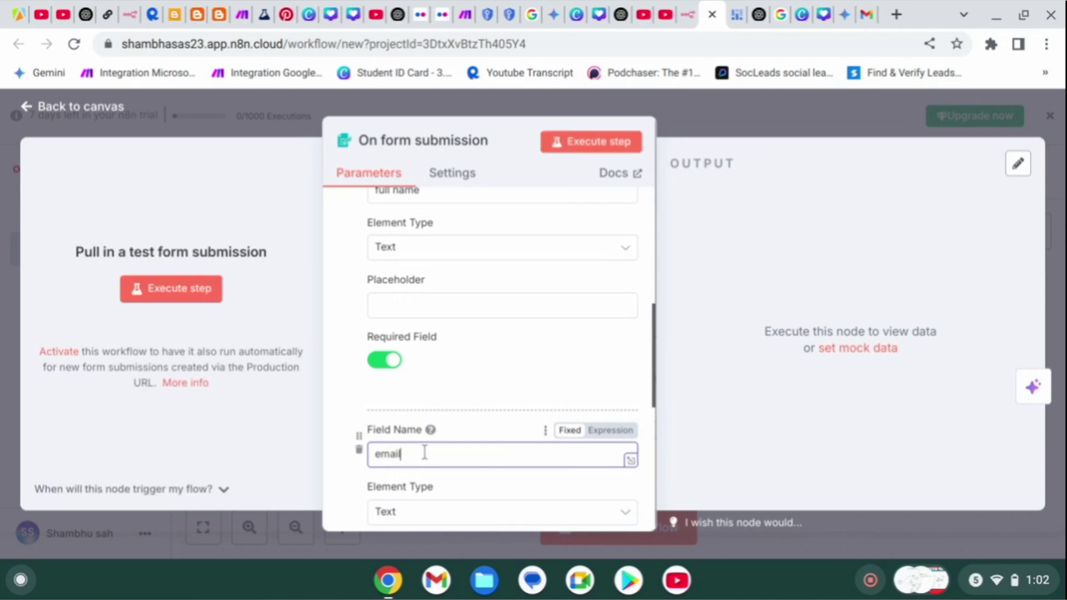
{"action": "type", "text": "l"}
{"action": "scroll", "coordinate": [424, 453], "scroll_direction": "down", "scroll_amount": 2}
{"action": "scroll", "coordinate": [460, 502], "scroll_direction": "down", "scroll_amount": 4}
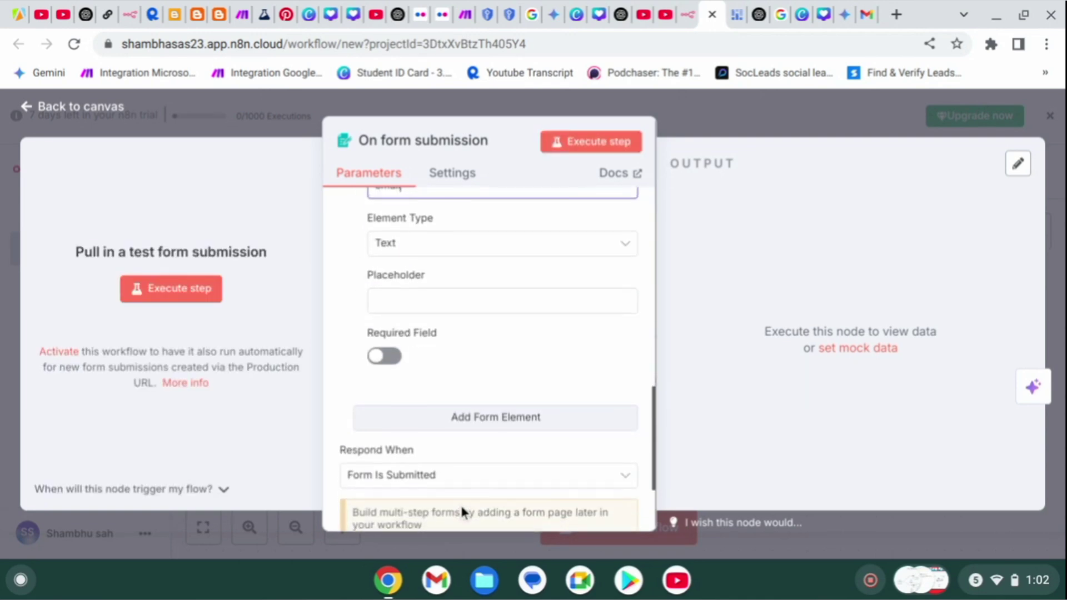
{"action": "scroll", "coordinate": [460, 503], "scroll_direction": "up", "scroll_amount": 3}
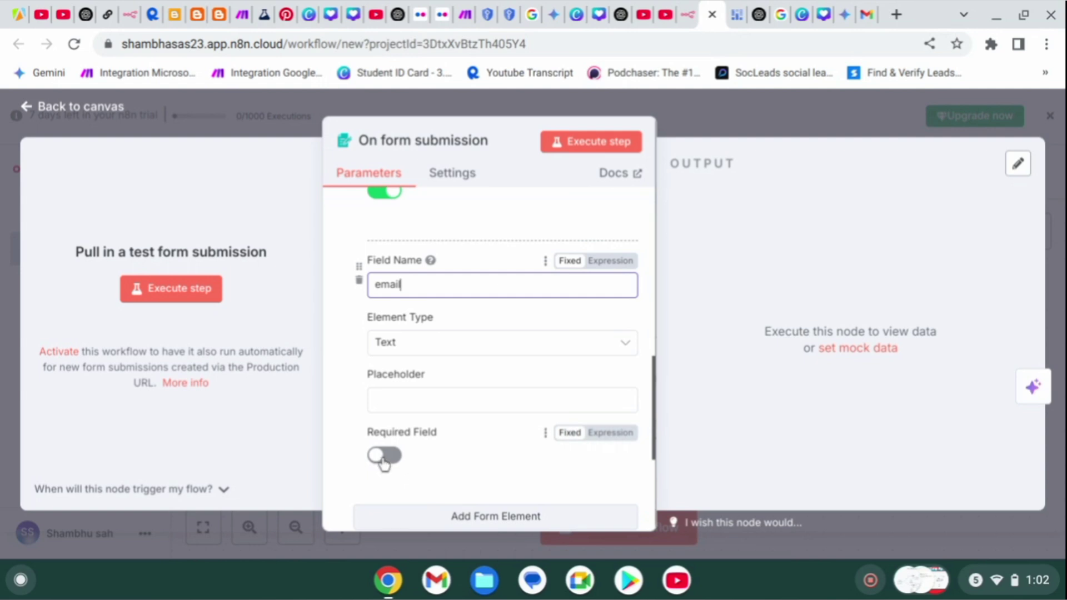
{"action": "left_click", "coordinate": [383, 457]}
{"action": "scroll", "coordinate": [464, 495], "scroll_direction": "down", "scroll_amount": 1}
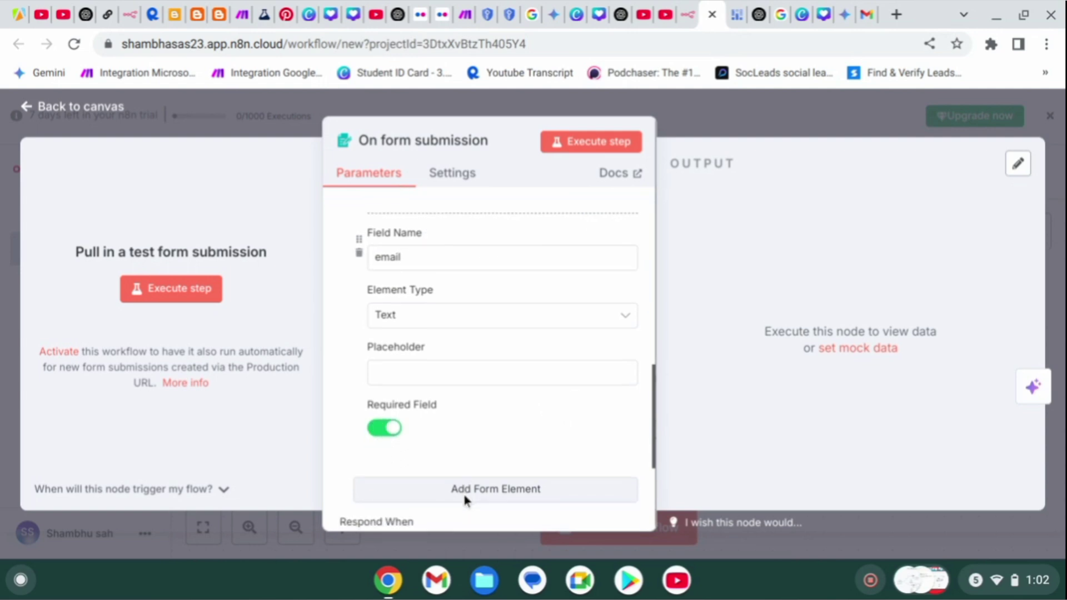
{"action": "left_click", "coordinate": [464, 493]}
{"action": "scroll", "coordinate": [466, 461], "scroll_direction": "down", "scroll_amount": 3}
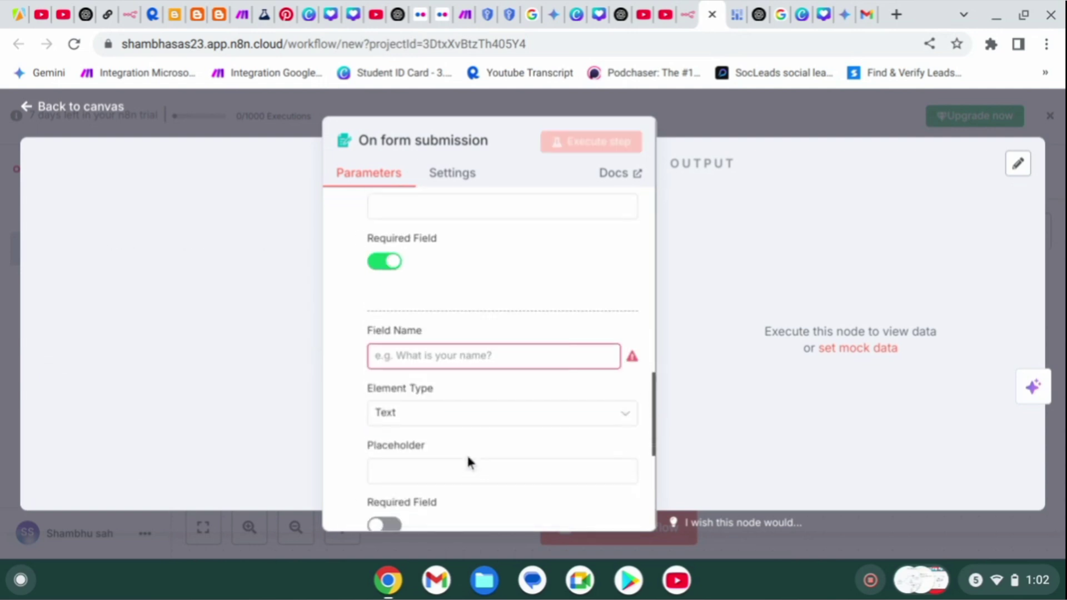
{"action": "scroll", "coordinate": [466, 452], "scroll_direction": "down", "scroll_amount": 4}
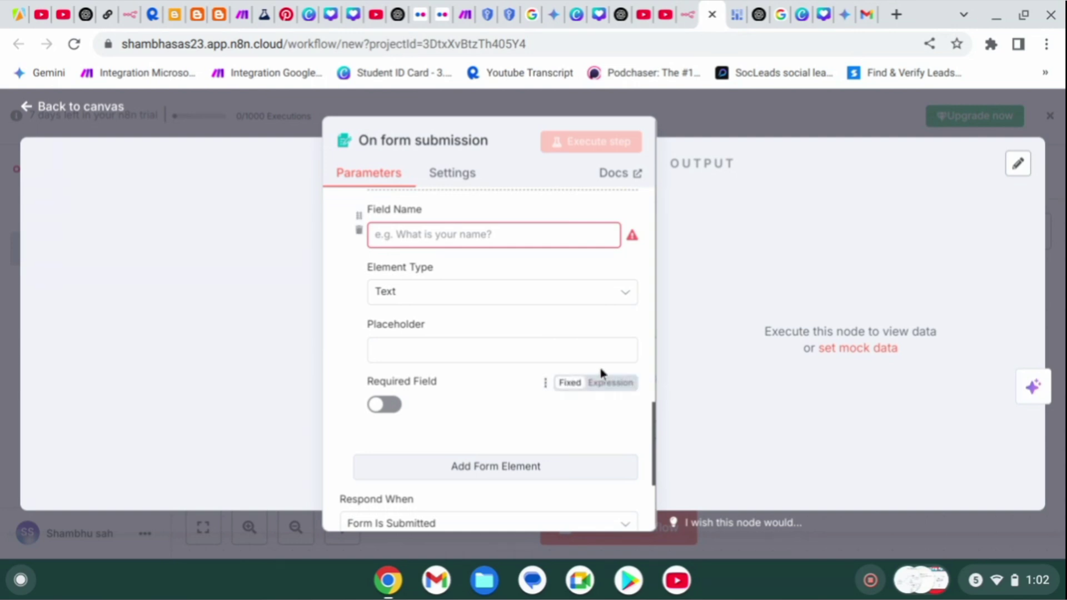
Set the email field's element type to Email and add another form element.
{"action": "left_click", "coordinate": [557, 300]}
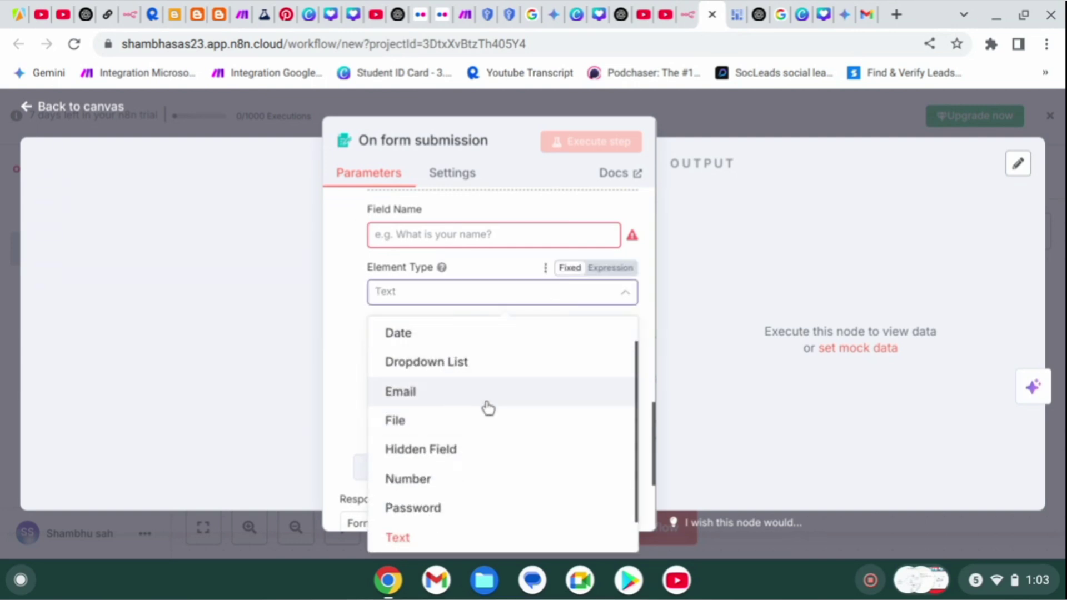
{"action": "scroll", "coordinate": [520, 446], "scroll_direction": "down", "scroll_amount": 2}
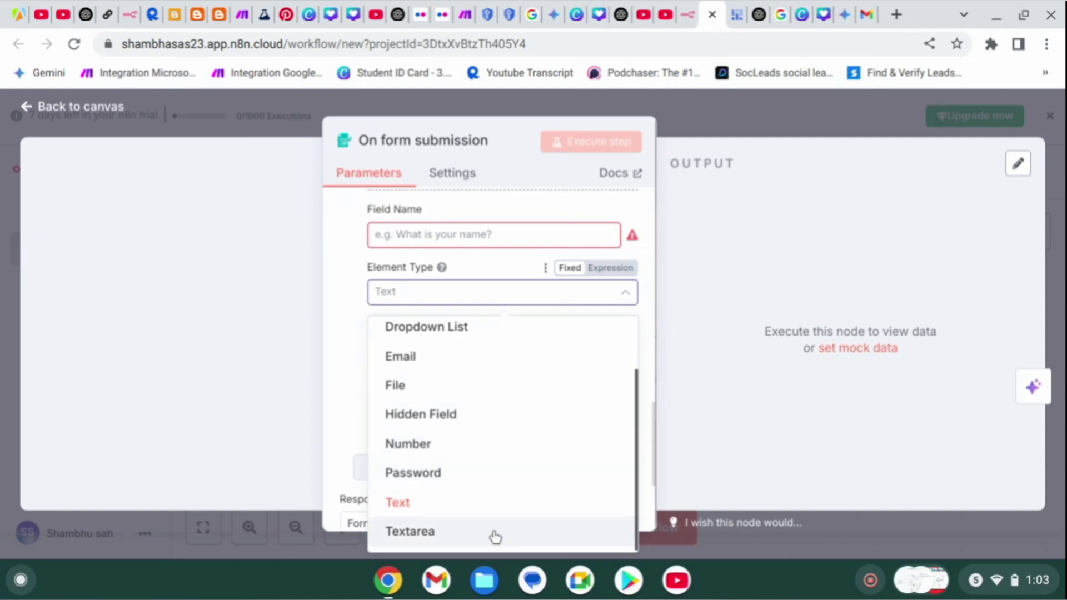
{"action": "left_click", "coordinate": [458, 270]}
{"action": "scroll", "coordinate": [455, 261], "scroll_direction": "up", "scroll_amount": 3}
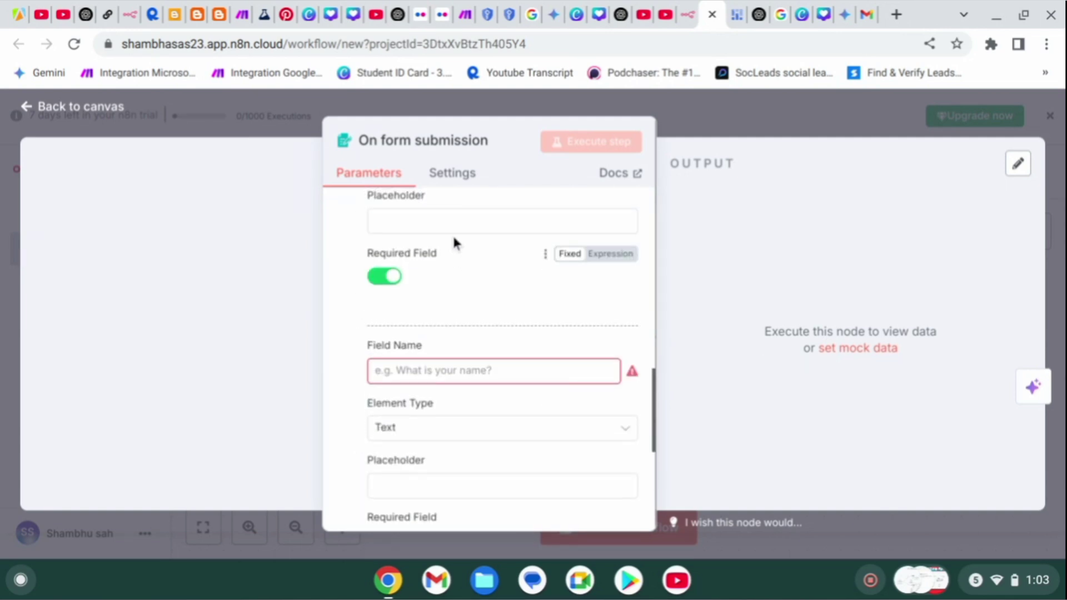
{"action": "scroll", "coordinate": [454, 242], "scroll_direction": "down", "scroll_amount": 1}
{"action": "type", "text": "email"}
{"action": "left_click", "coordinate": [469, 328]}
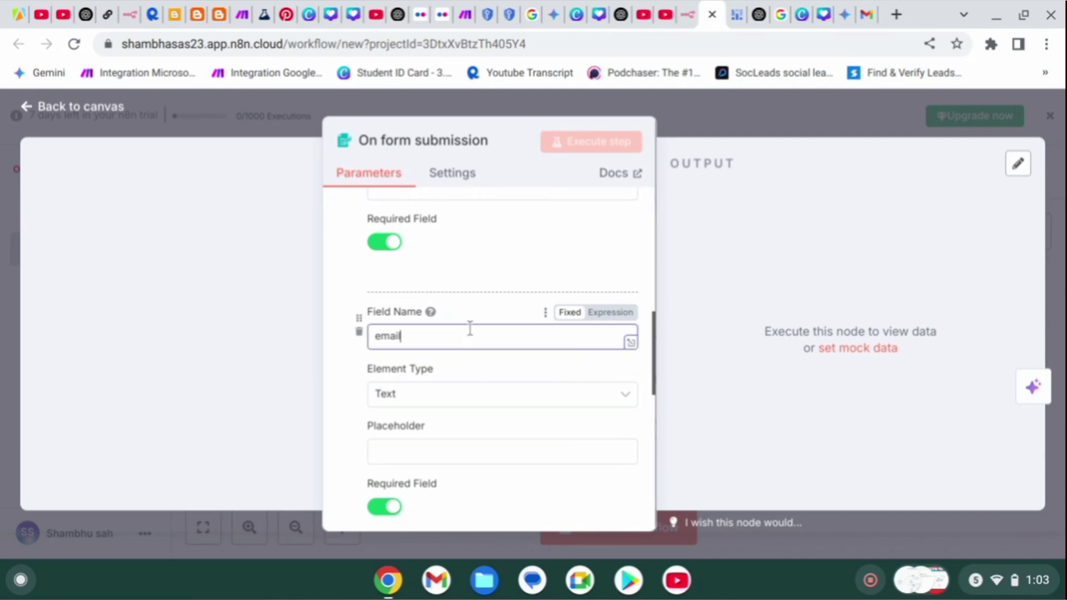
{"action": "left_click", "coordinate": [475, 403]}
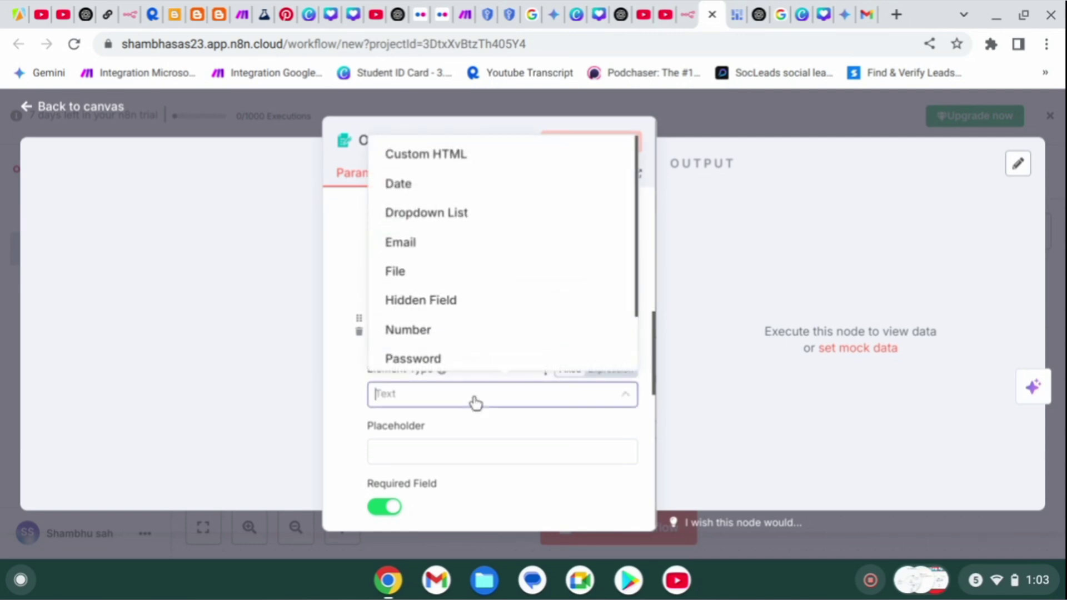
{"action": "scroll", "coordinate": [436, 293], "scroll_direction": "down", "scroll_amount": 1}
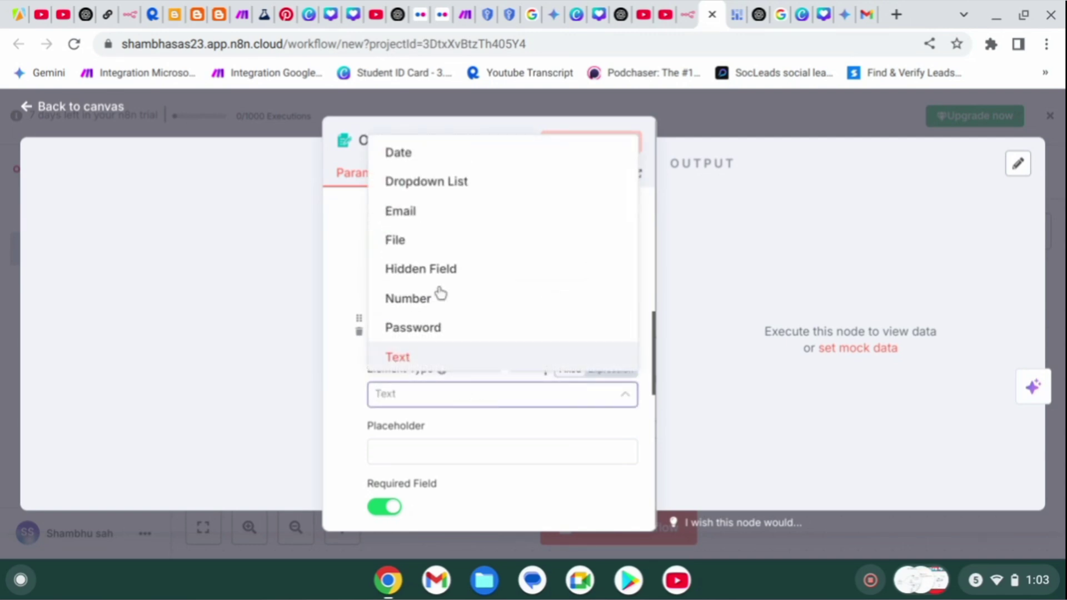
{"action": "left_click", "coordinate": [424, 223]}
{"action": "scroll", "coordinate": [441, 409], "scroll_direction": "down", "scroll_amount": 5}
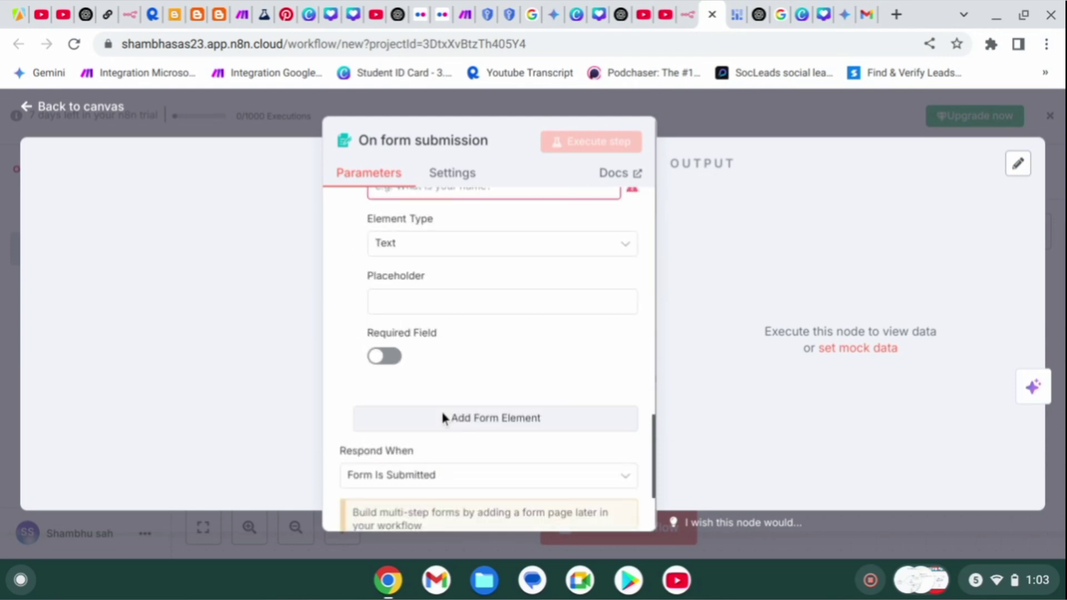
{"action": "left_click", "coordinate": [442, 417]}
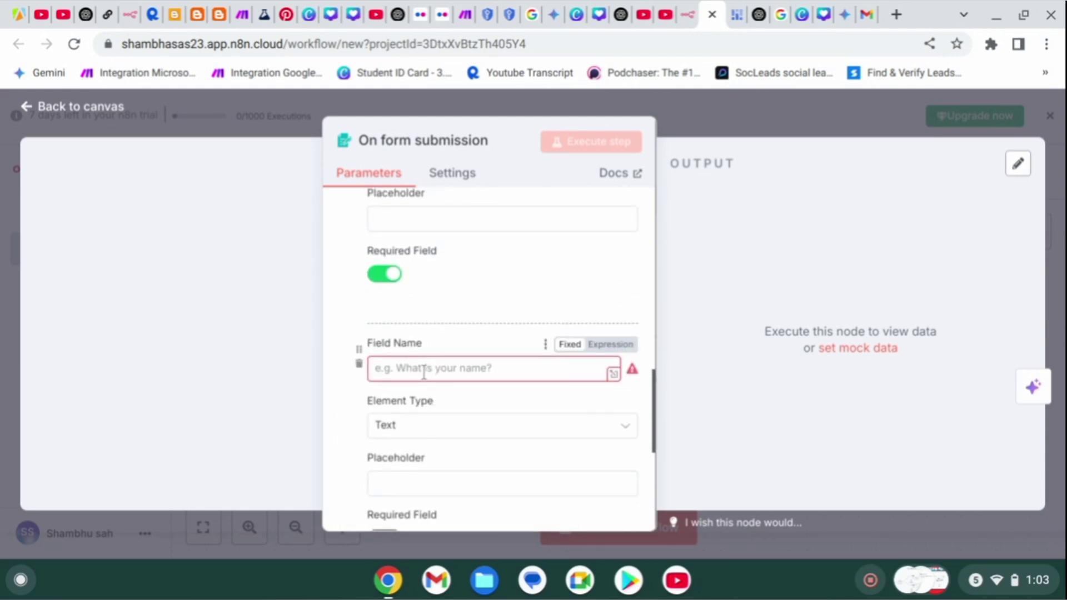
Make the third form element a Date field named 'start Date'.
{"action": "left_click", "coordinate": [424, 372]}
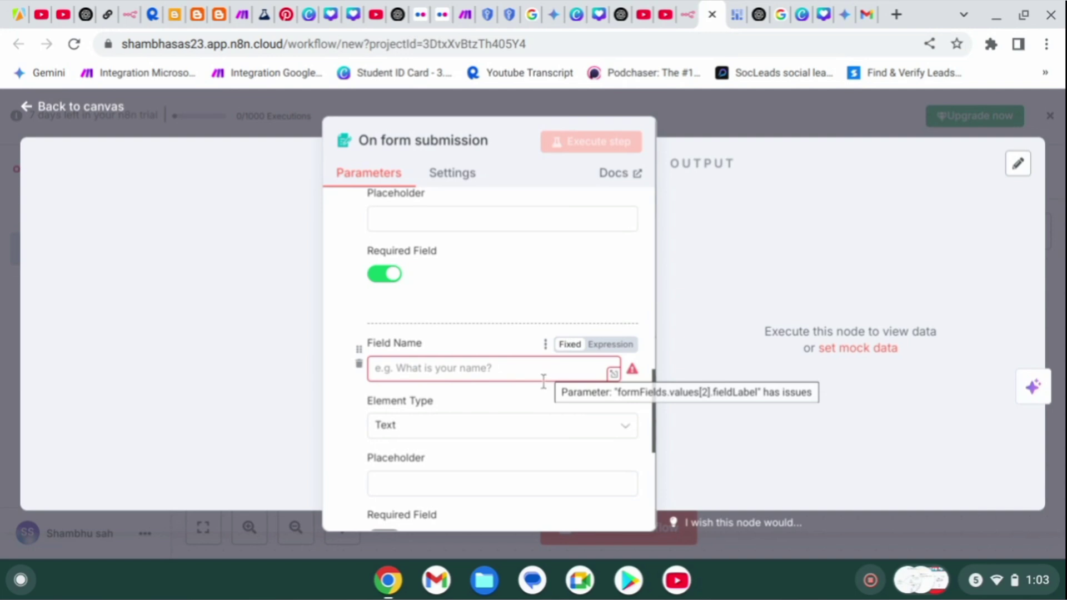
{"action": "left_click", "coordinate": [546, 426]}
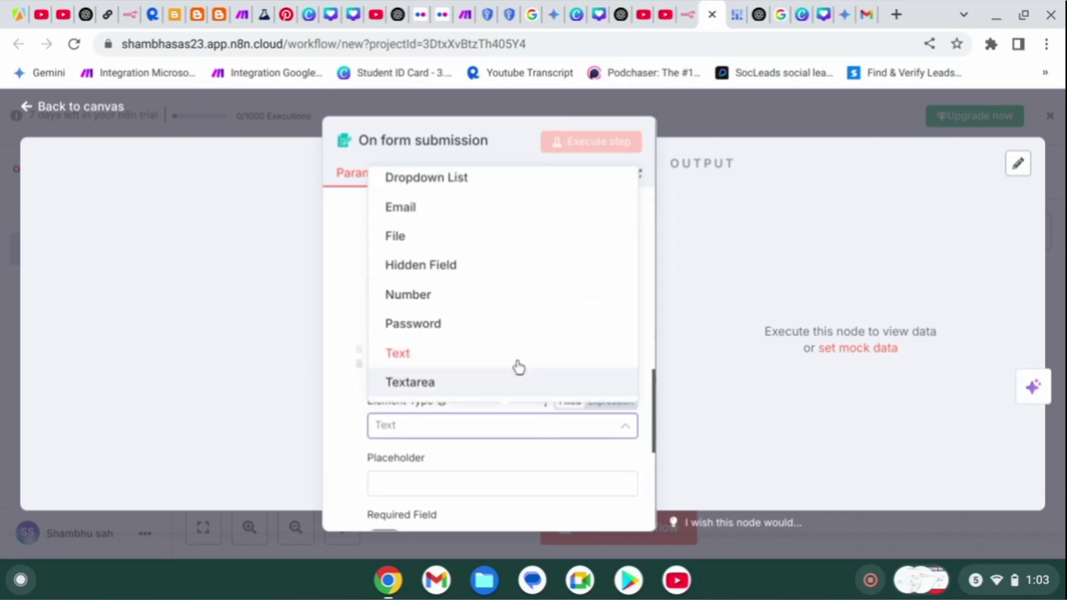
{"action": "scroll", "coordinate": [503, 328], "scroll_direction": "up", "scroll_amount": 2}
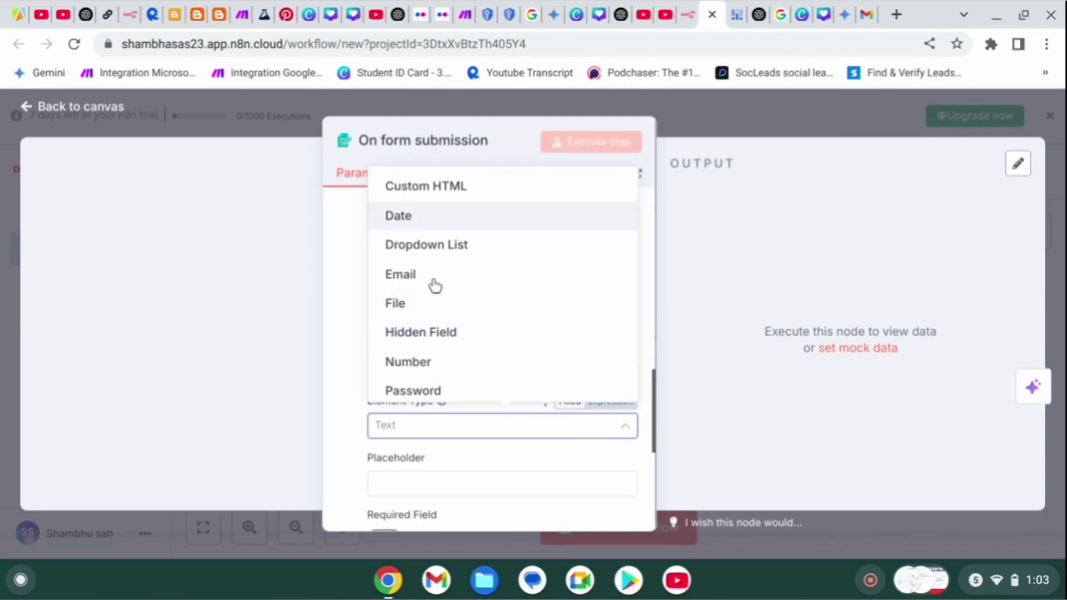
{"action": "left_click", "coordinate": [398, 216]}
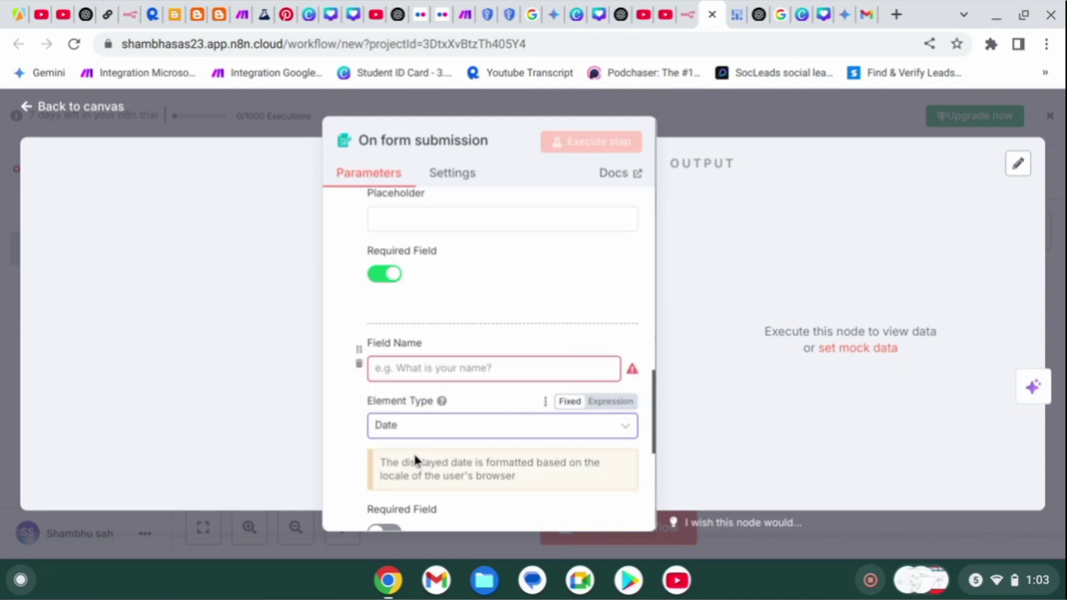
{"action": "left_click", "coordinate": [396, 365]}
{"action": "type", "text": "s"}
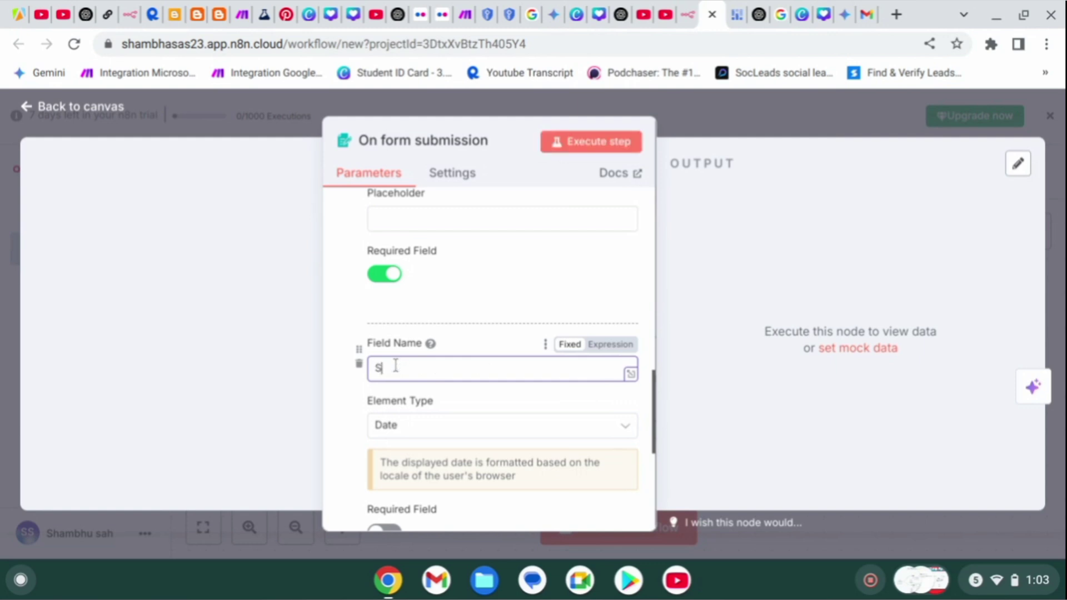
{"action": "type", "text": "tar"}
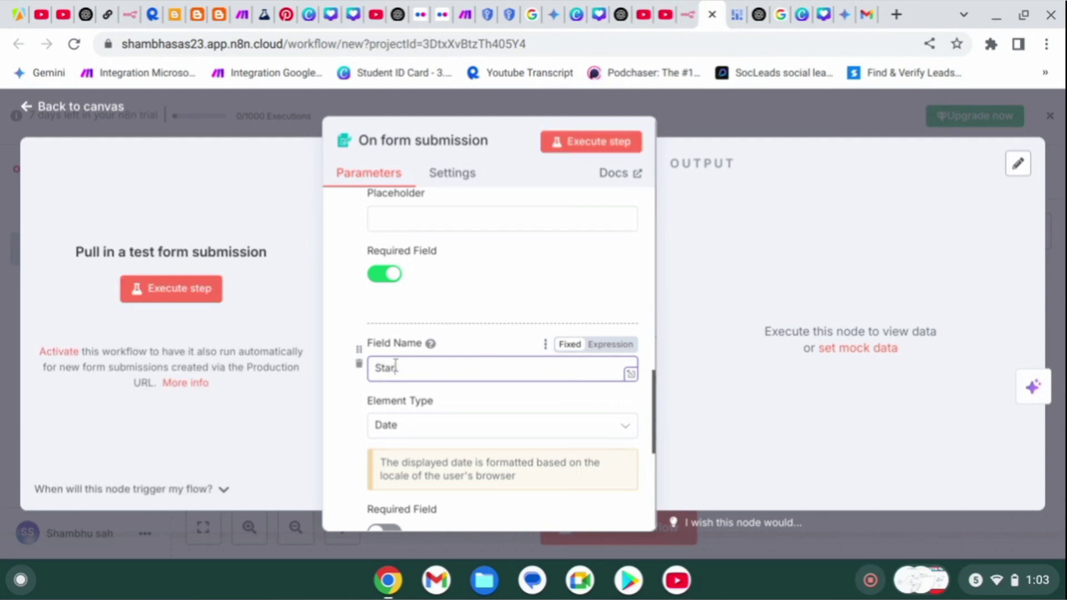
{"action": "type", "text": "t Date"}
{"action": "scroll", "coordinate": [503, 395], "scroll_direction": "down", "scroll_amount": 5}
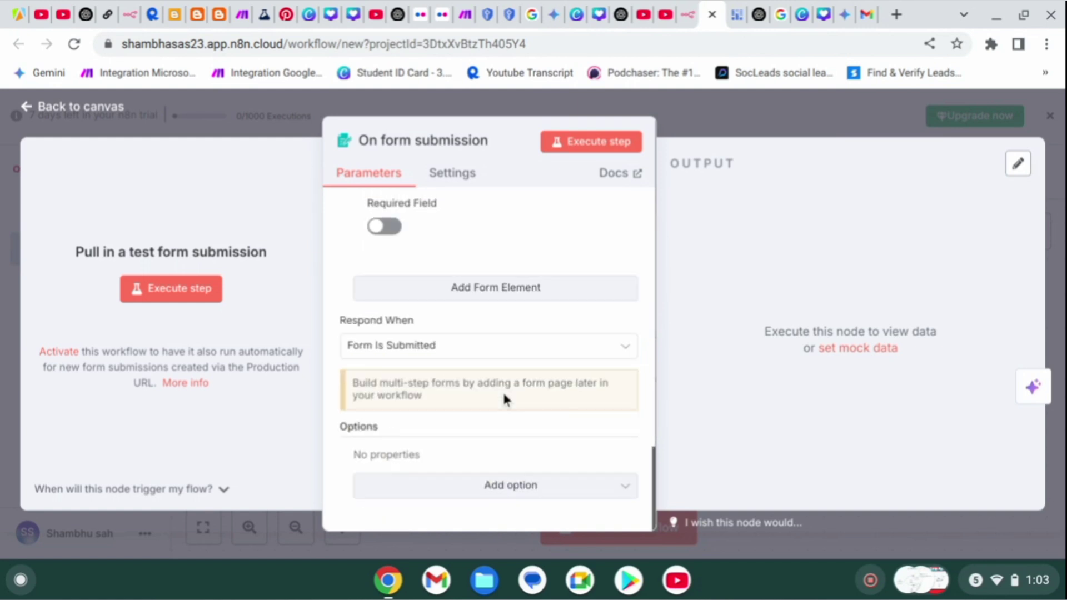
Open the test form and enter a sample full name and e-mail address.
{"action": "left_click", "coordinate": [570, 142]}
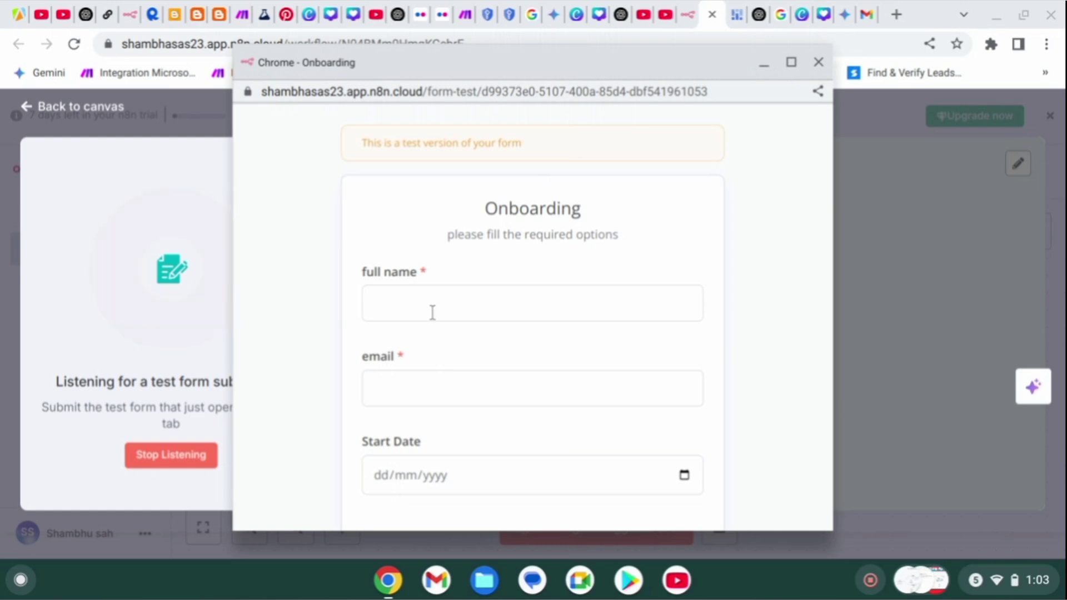
{"action": "scroll", "coordinate": [433, 312], "scroll_direction": "down", "scroll_amount": 3}
{"action": "scroll", "coordinate": [432, 312], "scroll_direction": "up", "scroll_amount": 3}
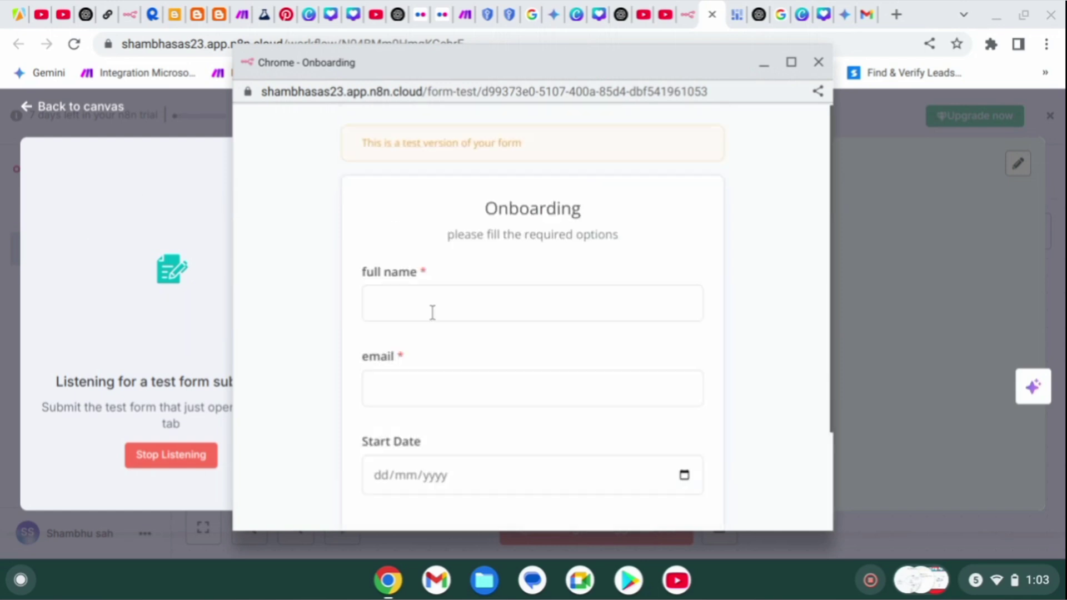
{"action": "left_click", "coordinate": [481, 309]}
{"action": "type", "text": "sha"}
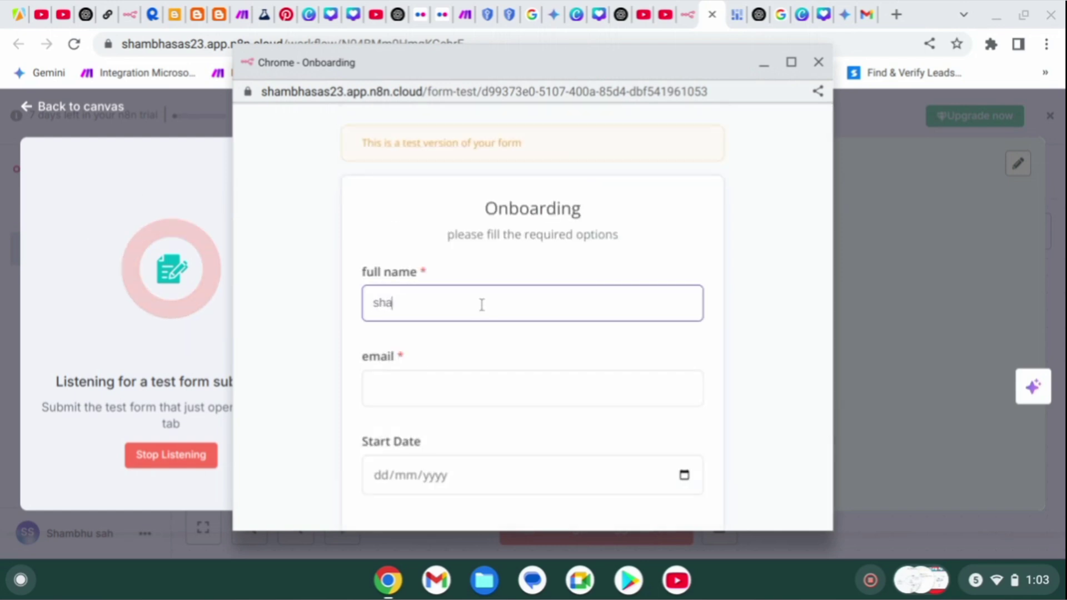
{"action": "type", "text": "mbhu"}
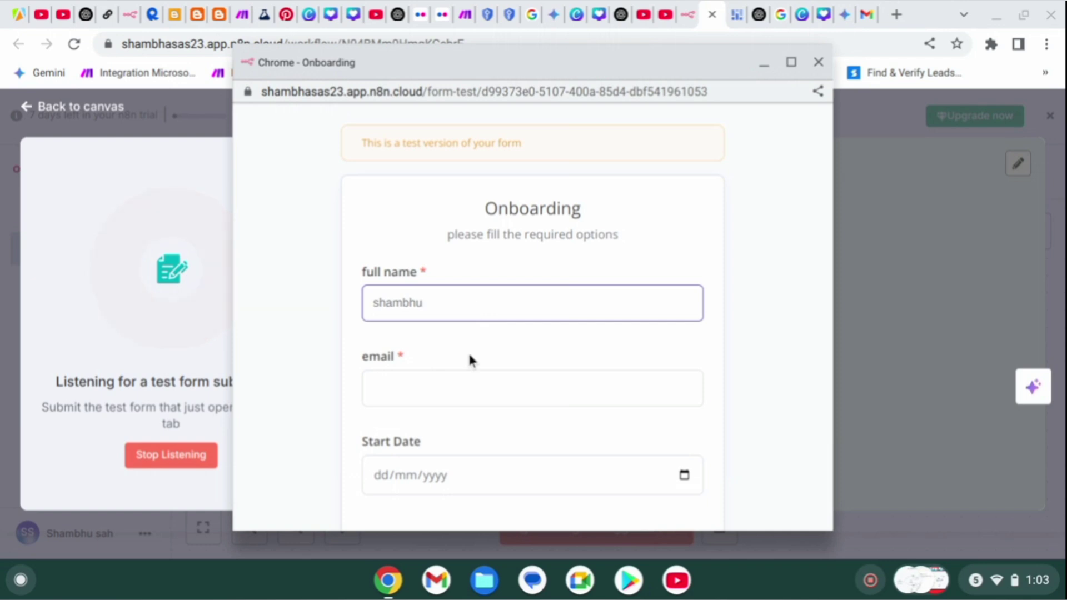
{"action": "left_click", "coordinate": [469, 383]}
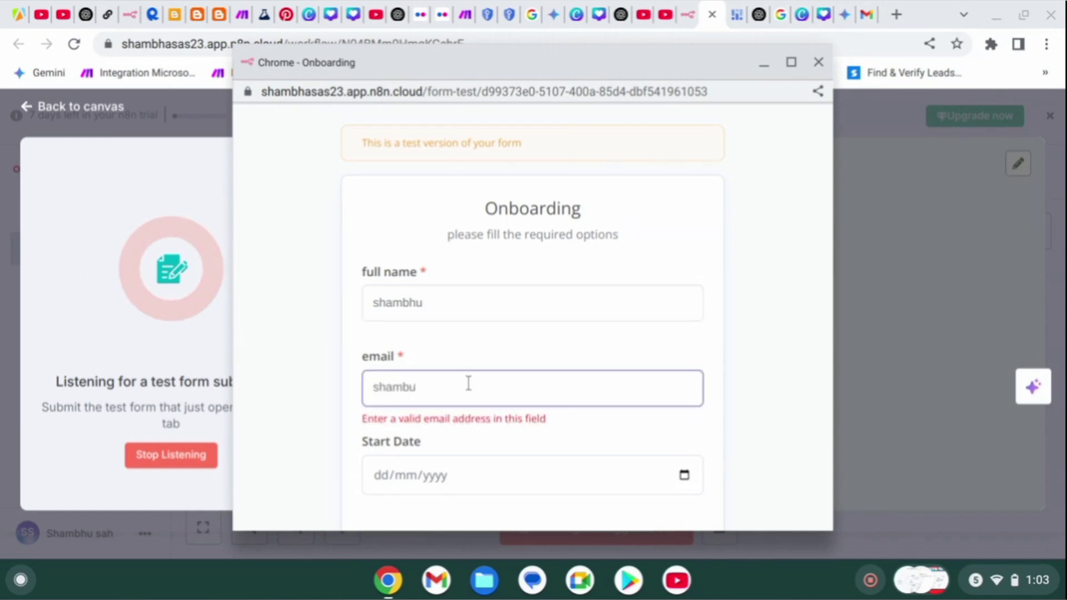
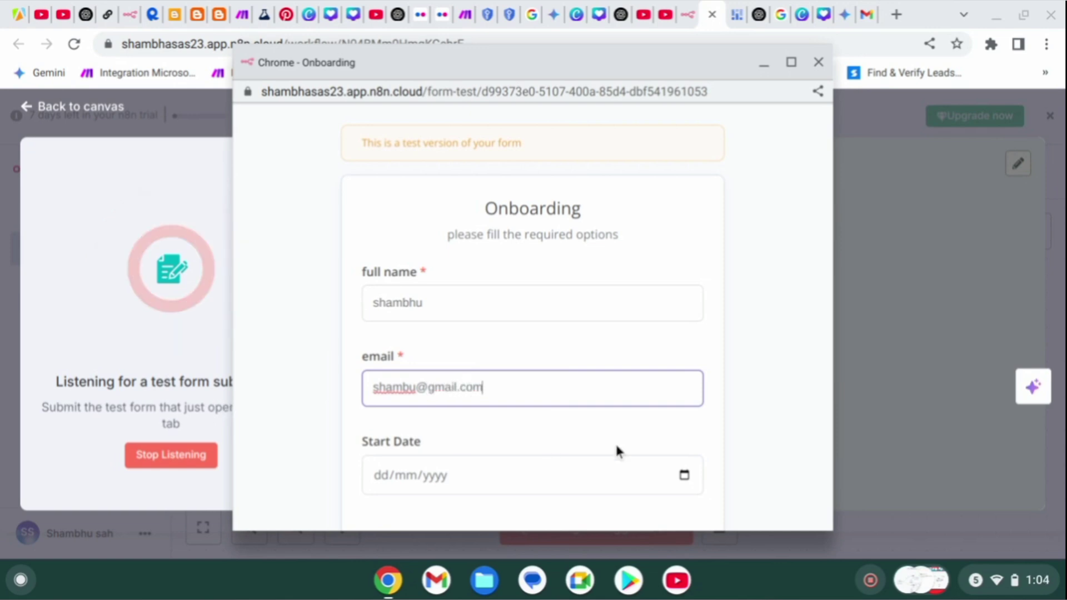
Pick 18 June 2025 as the start date, submit, and return to the canvas.
{"action": "left_click", "coordinate": [684, 475]}
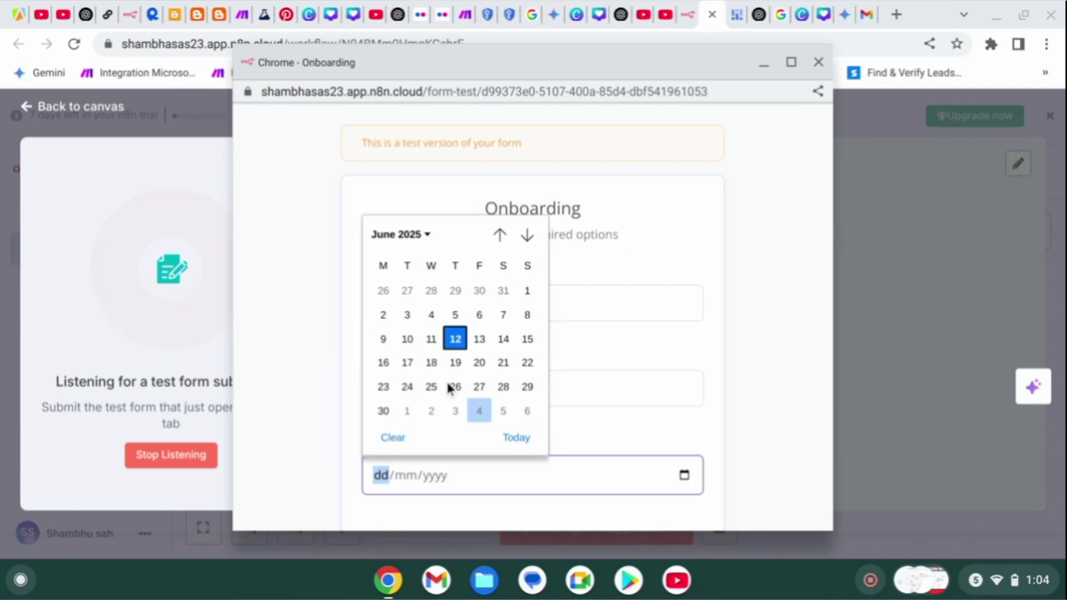
{"action": "left_click", "coordinate": [432, 363]}
{"action": "scroll", "coordinate": [536, 454], "scroll_direction": "down", "scroll_amount": 3}
{"action": "left_click", "coordinate": [555, 449]}
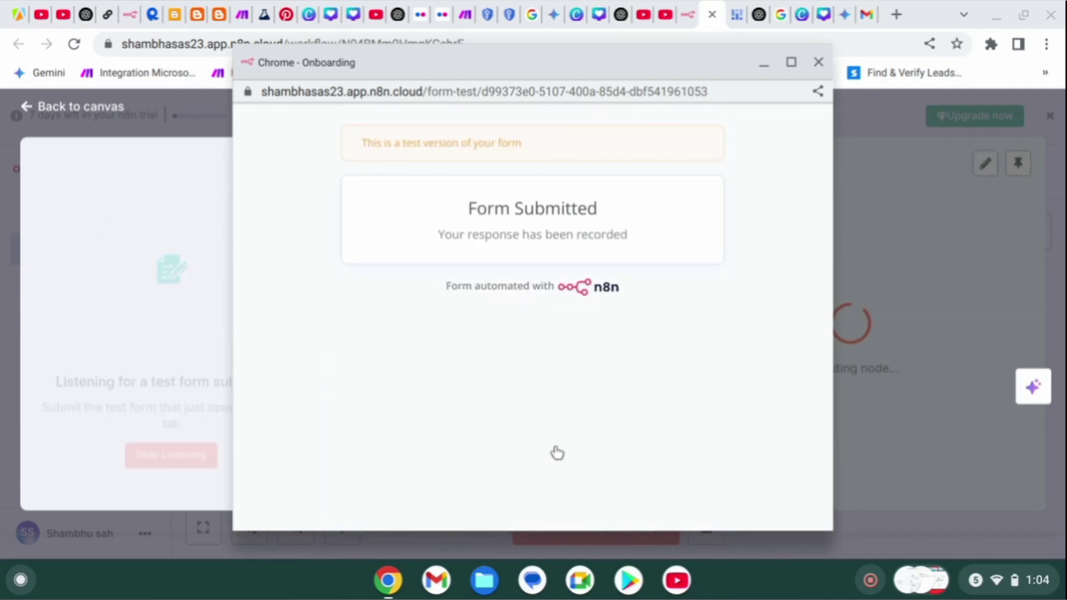
{"action": "left_click", "coordinate": [181, 311]}
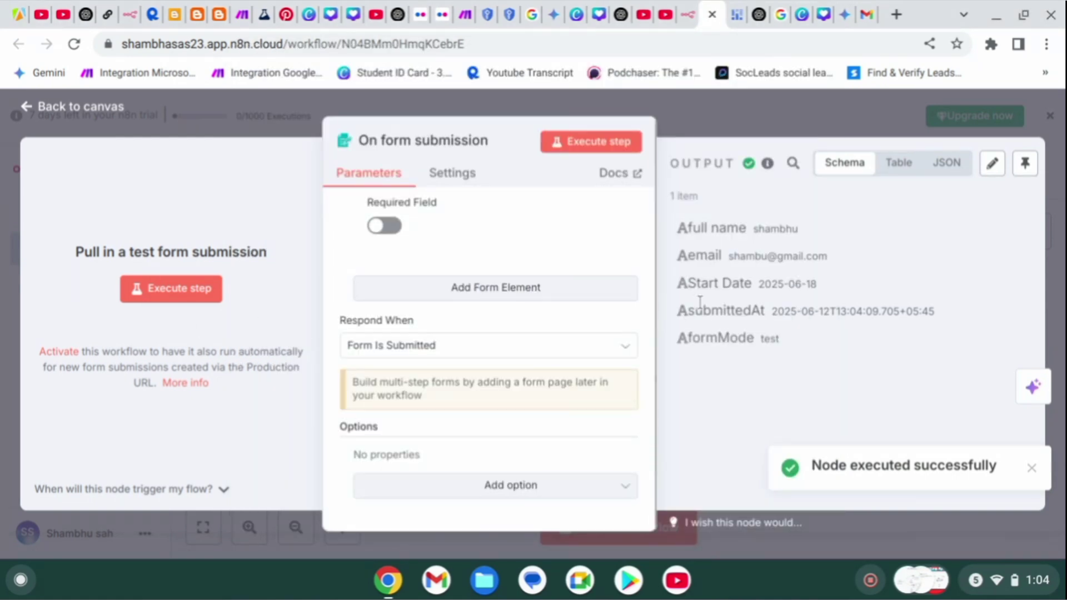
{"action": "key", "text": "Escape"}
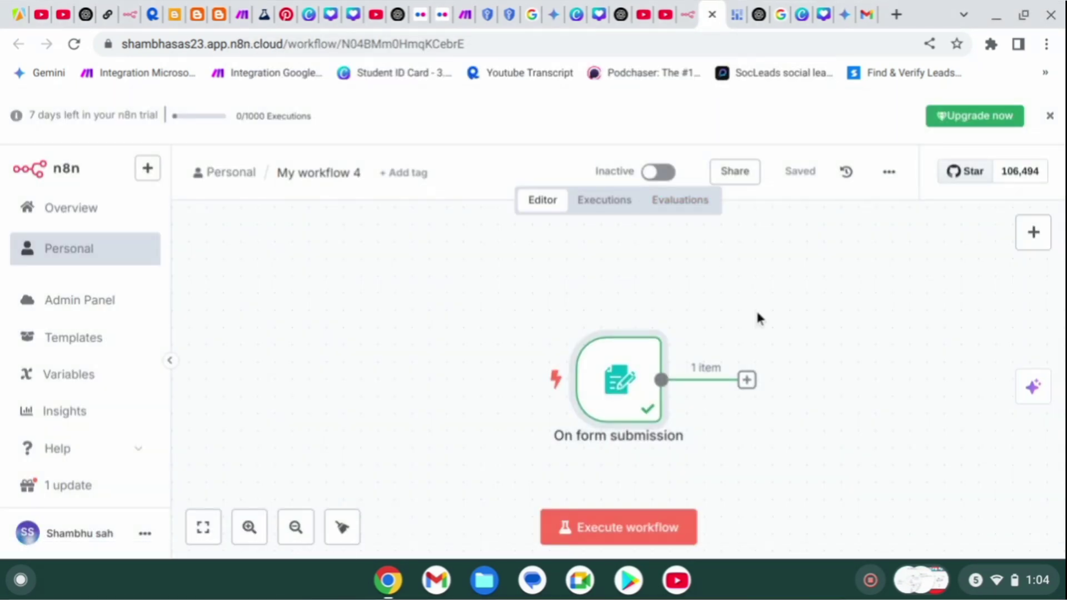
Add a step after On form submission and browse the AI node category, checking My workflow 3 for reference.
{"action": "left_click", "coordinate": [746, 381]}
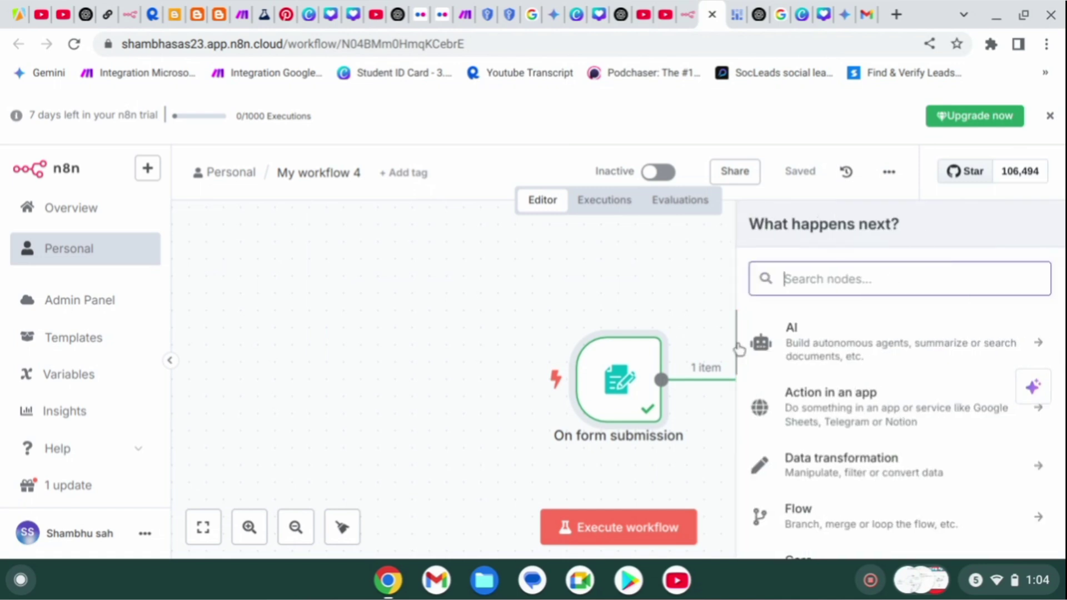
{"action": "left_click", "coordinate": [689, 17]}
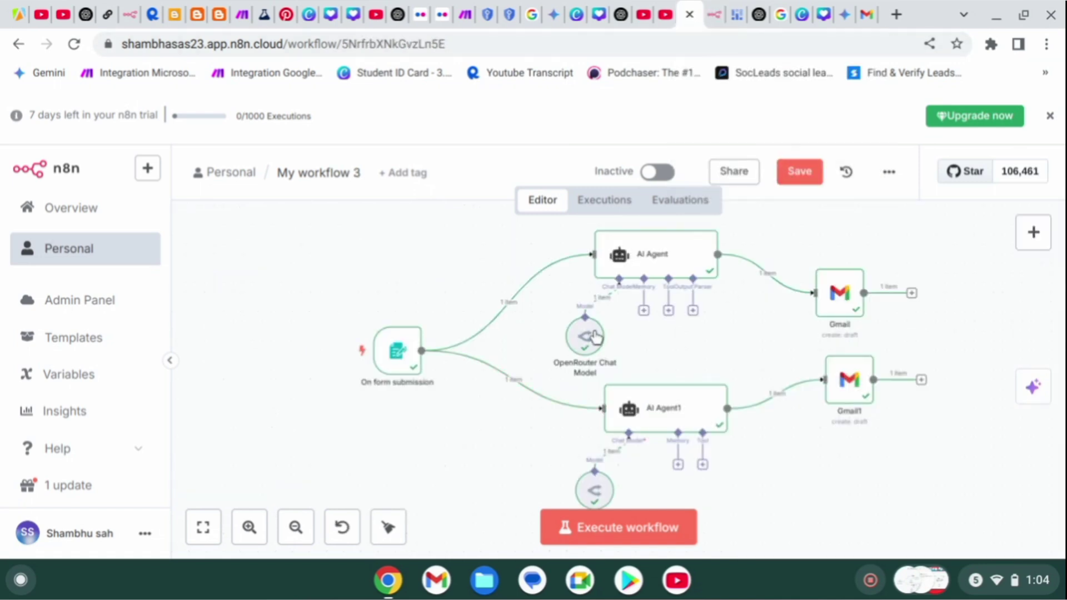
{"action": "left_click", "coordinate": [713, 15]}
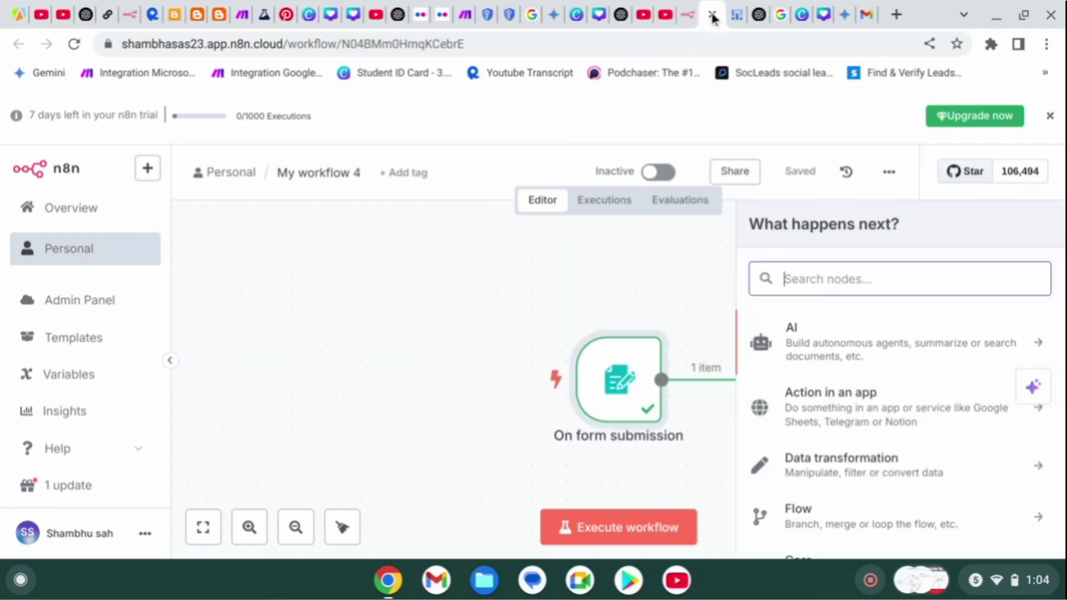
{"action": "left_click", "coordinate": [810, 358]}
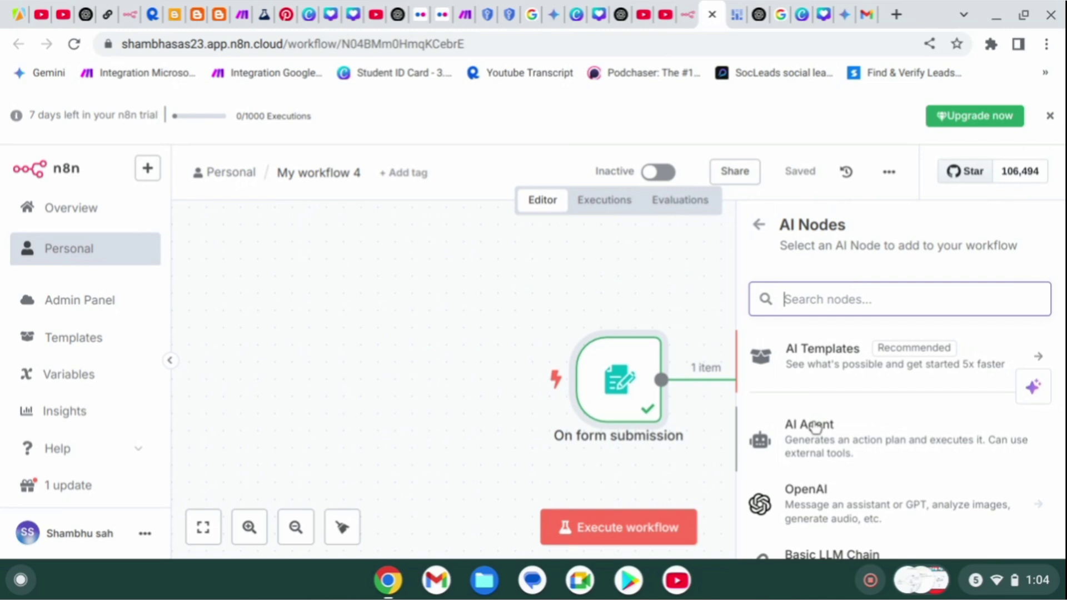
Add an AI Agent node after the form trigger with its prompt source set to 'Define below'.
{"action": "left_click", "coordinate": [814, 427]}
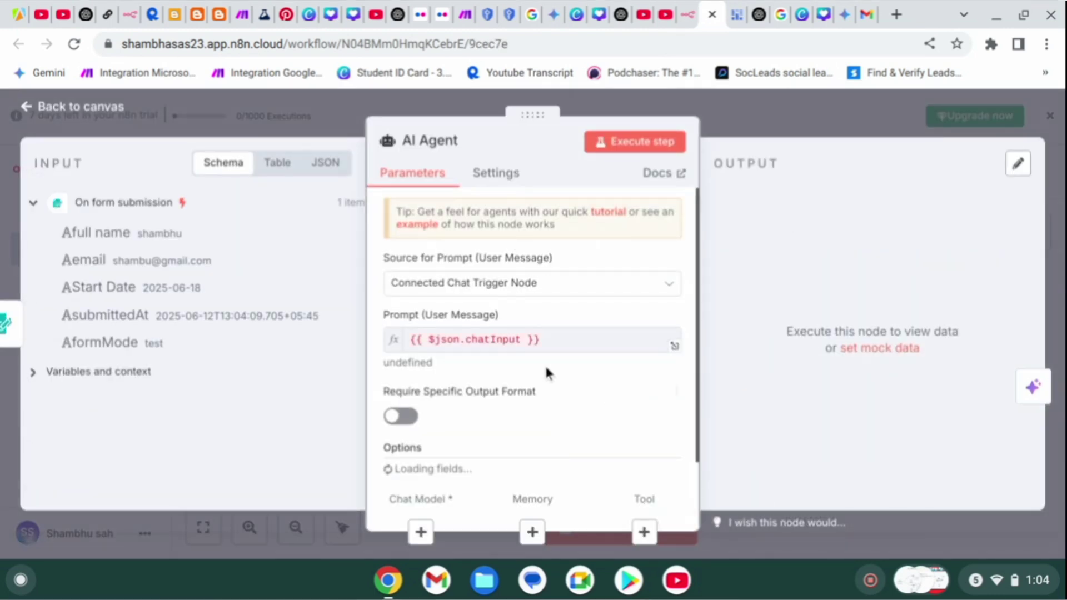
{"action": "left_click", "coordinate": [499, 286]}
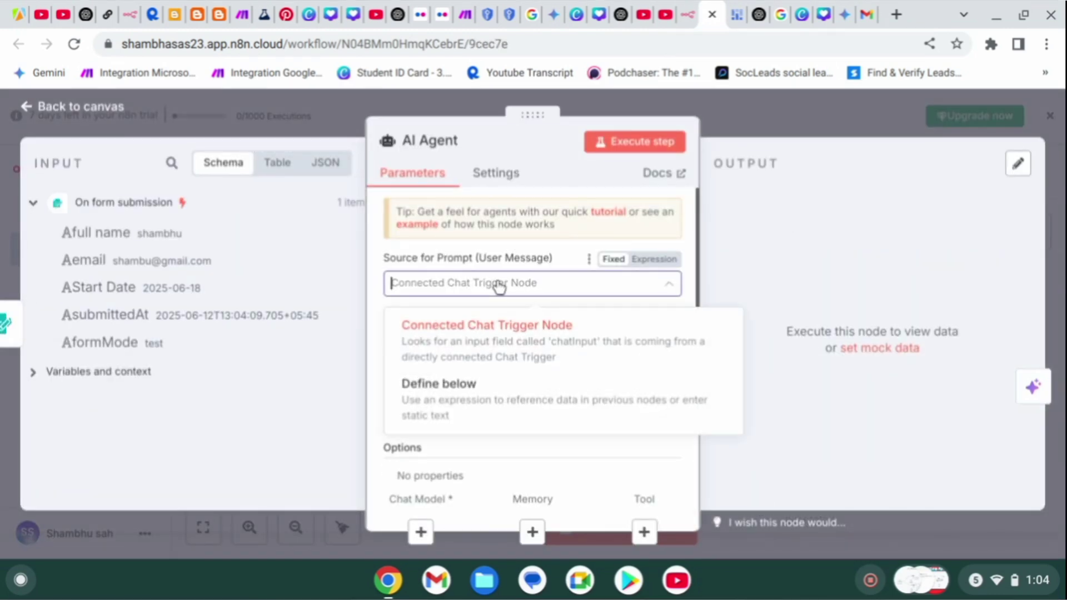
{"action": "left_click", "coordinate": [491, 392]}
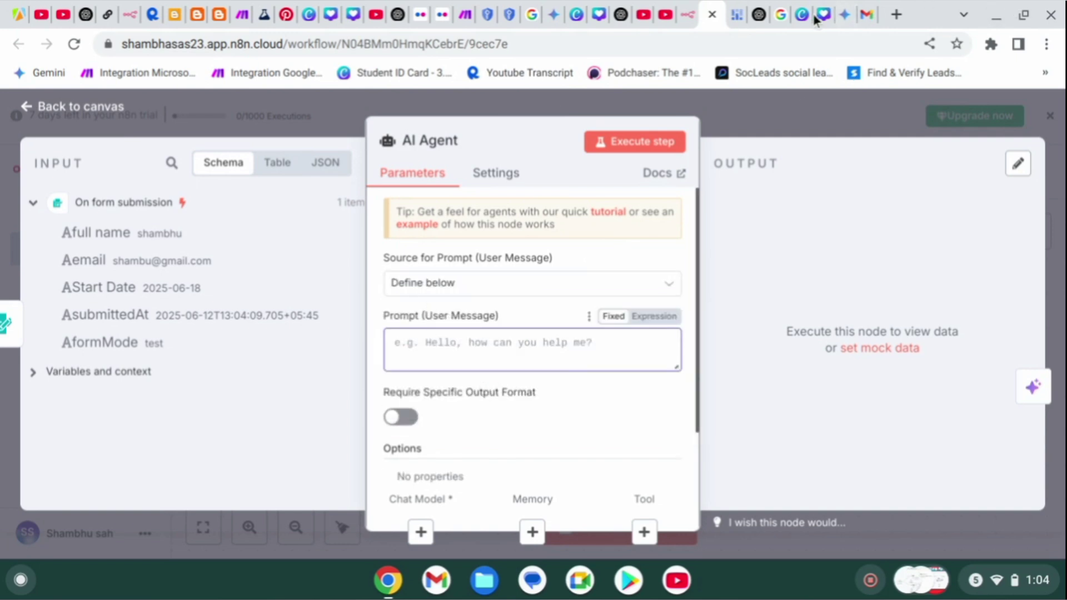
{"action": "left_click", "coordinate": [693, 17]}
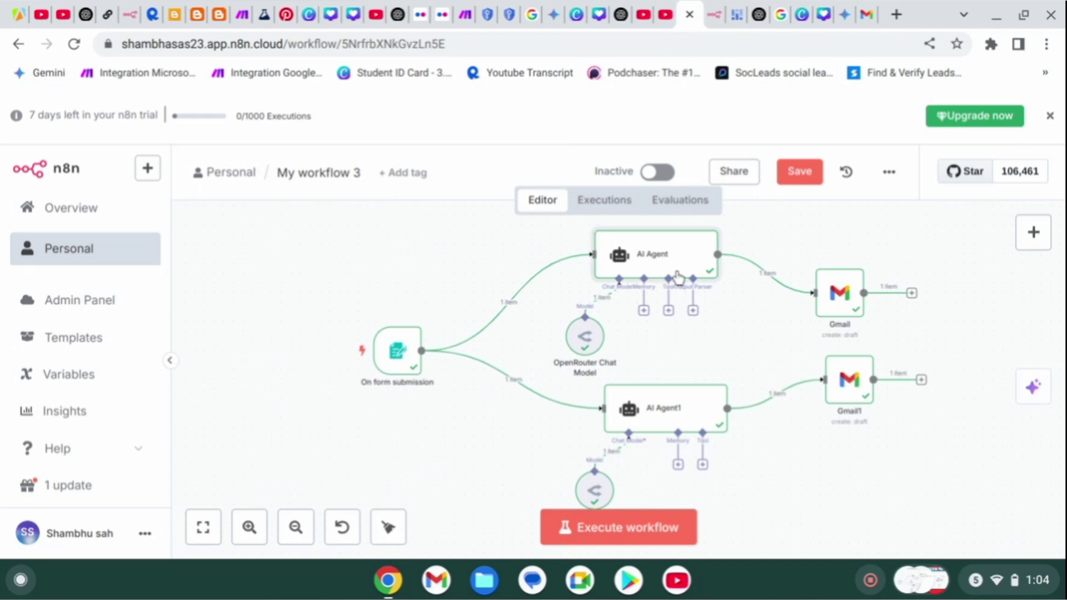
{"action": "left_click", "coordinate": [714, 15]}
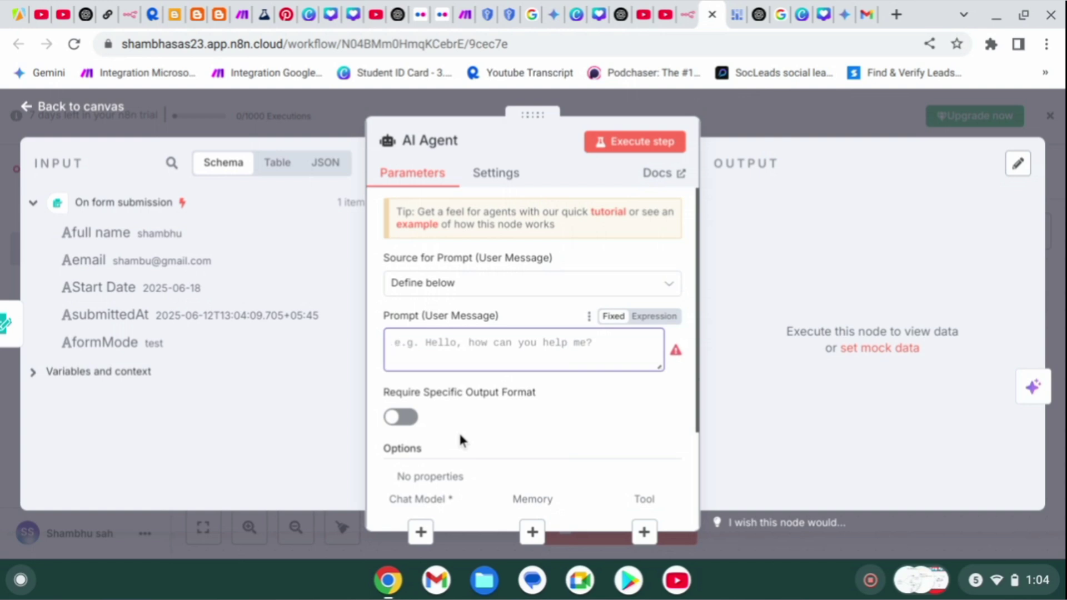
Type the prompt's first line: 'please write welcome email to join our list.'.
{"action": "type", "text": "plese"}
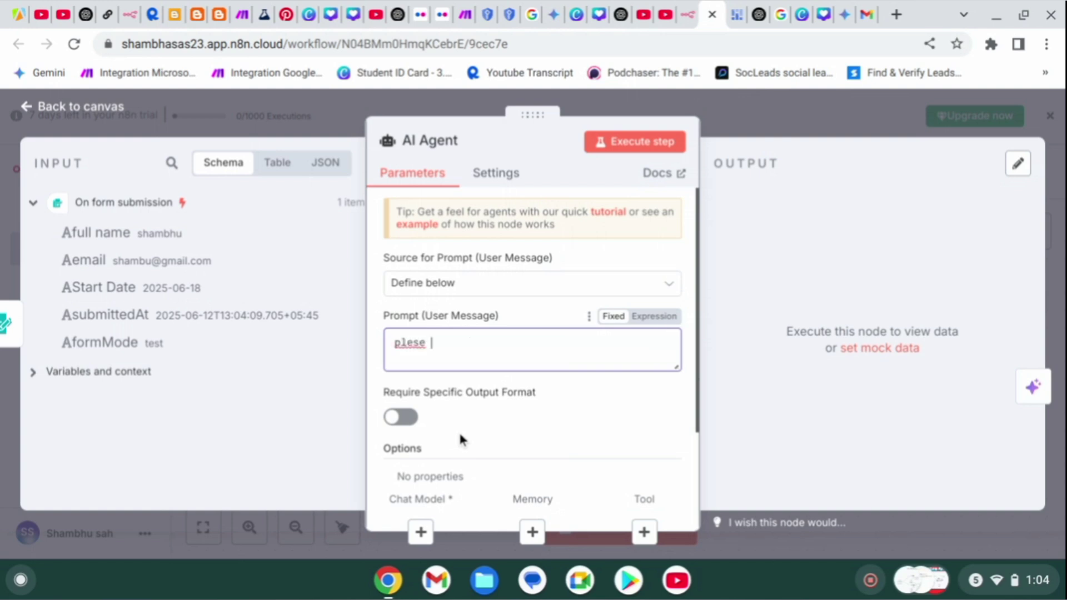
{"action": "key", "text": "BackSpace"}
{"action": "key", "text": "BackSpace"}
{"action": "key", "text": "BackSpace"}
{"action": "type", "text": "ase "}
{"action": "type", "text": "writ"}
{"action": "type", "text": "e onb"}
{"action": "key", "text": "BackSpace"}
{"action": "key", "text": "BackSpace"}
{"action": "key", "text": "BackSpace"}
{"action": "type", "text": "welco"}
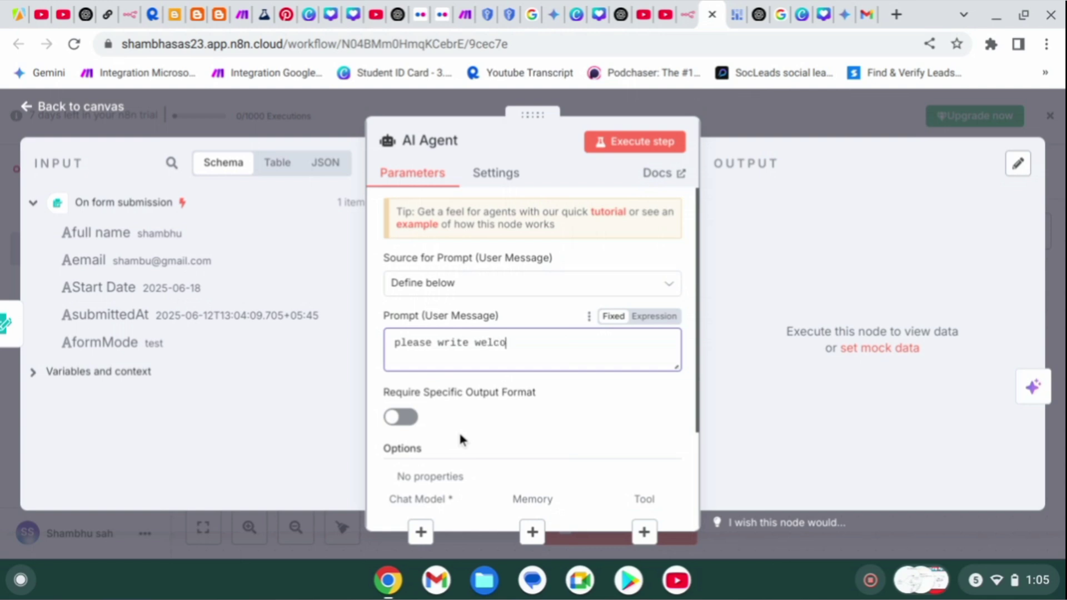
{"action": "type", "text": "me email to join "}
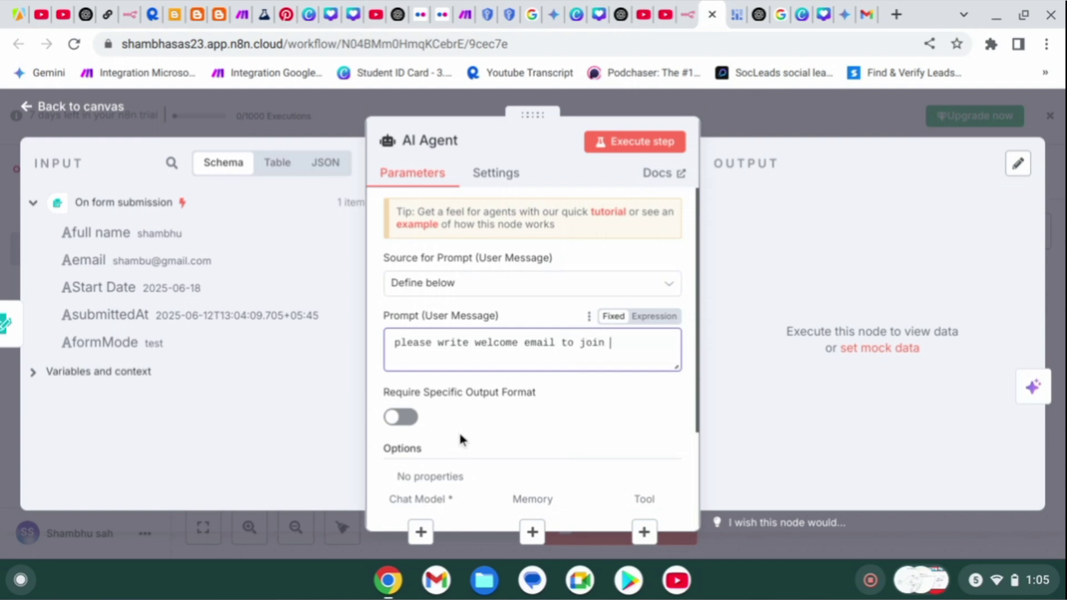
{"action": "type", "text": "our list."}
Add a second prompt line reading 'here firstname:'.
{"action": "key", "text": "Return"}
{"action": "type", "text": "her"}
{"action": "key", "text": "BackSpace"}
{"action": "key", "text": "BackSpace"}
{"action": "key", "text": "BackSpace"}
{"action": "key", "text": "Return"}
{"action": "type", "text": "here is fi"}
{"action": "key", "text": "BackSpace"}
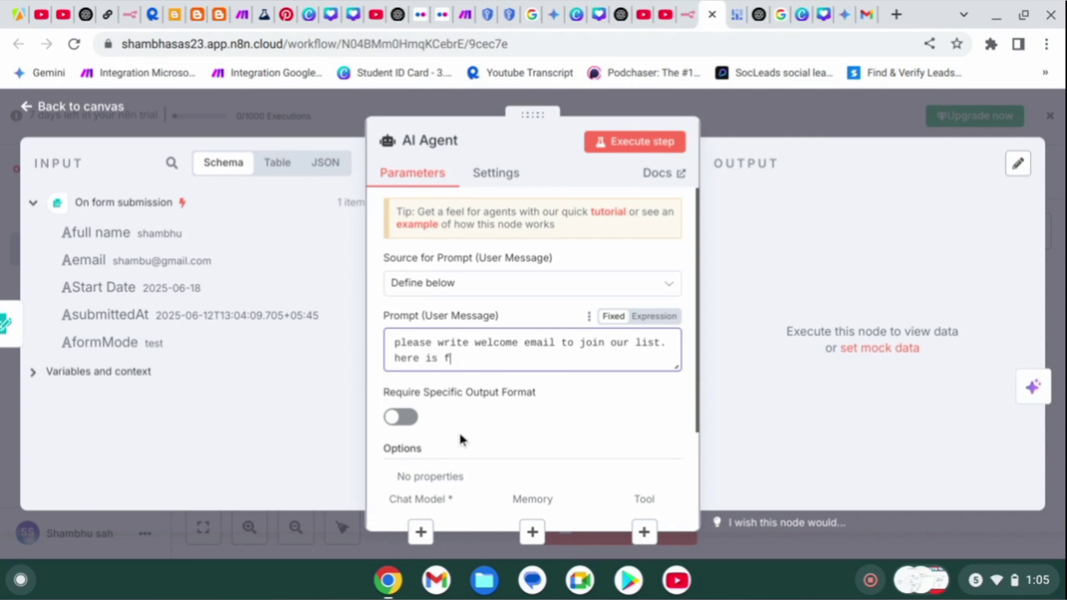
{"action": "key", "text": "BackSpace"}
{"action": "key", "text": "BackSpace"}
{"action": "key", "text": "BackSpace"}
{"action": "key", "text": "BackSpace"}
{"action": "type", "text": "firstname:"}
Insert the form's full name field into the prompt and relabel it 'here name:'.
{"action": "left_click_drag", "start_coordinate": [86, 238], "coordinate": [511, 371]}
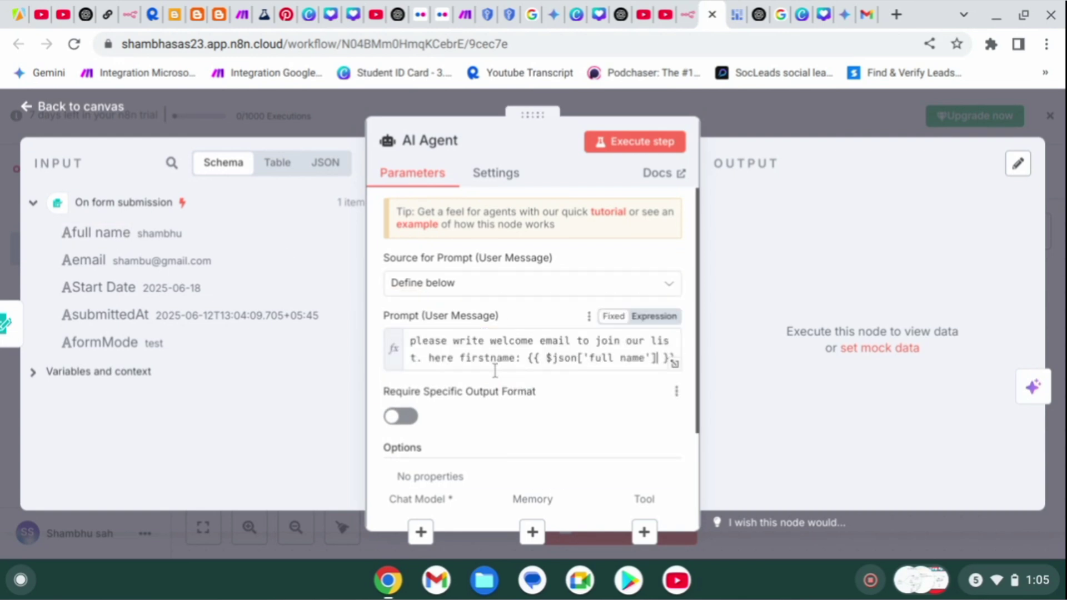
{"action": "left_click", "coordinate": [511, 358]}
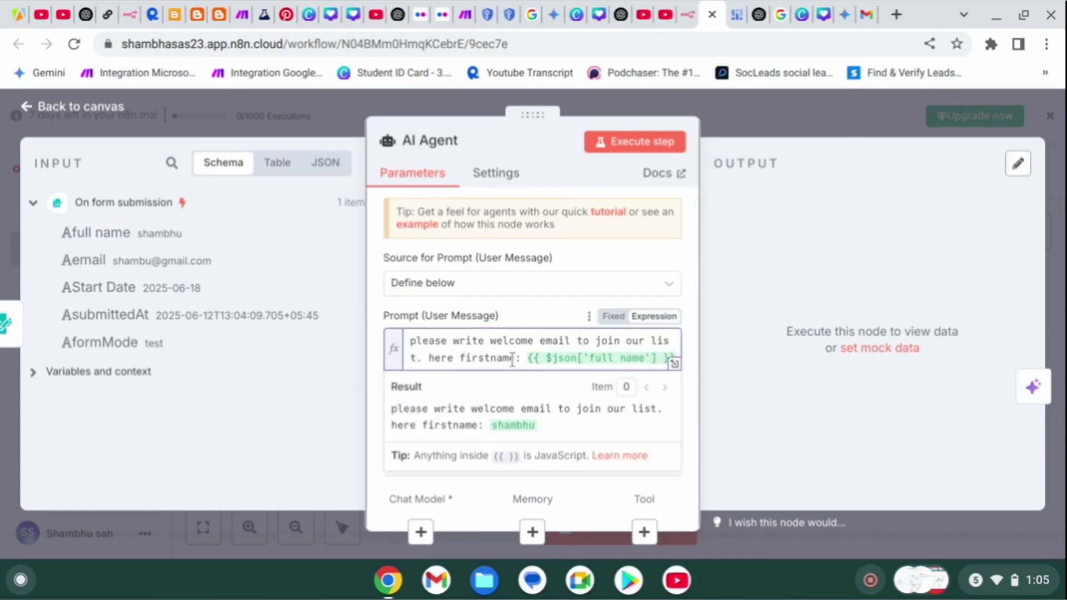
{"action": "key", "text": "BackSpace"}
{"action": "key", "text": "BackSpace"}
{"action": "key", "text": "BackSpace"}
{"action": "key", "text": "BackSpace"}
{"action": "key", "text": "BackSpace"}
{"action": "key", "text": "BackSpace"}
{"action": "key", "text": "BackSpace"}
{"action": "key", "text": "BackSpace"}
{"action": "key", "text": "BackSpace"}
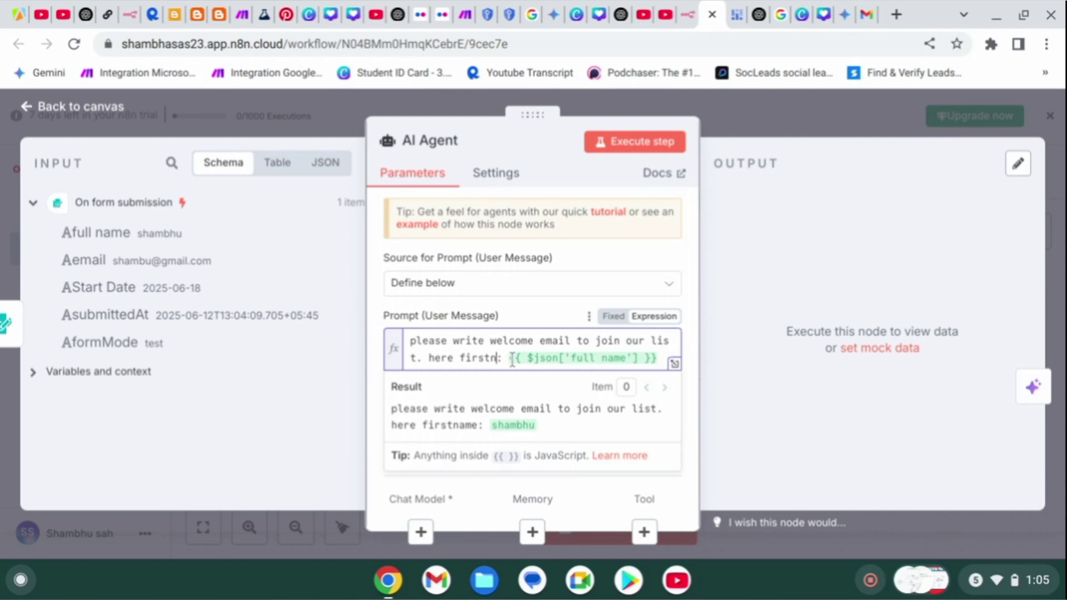
{"action": "type", "text": "name"}
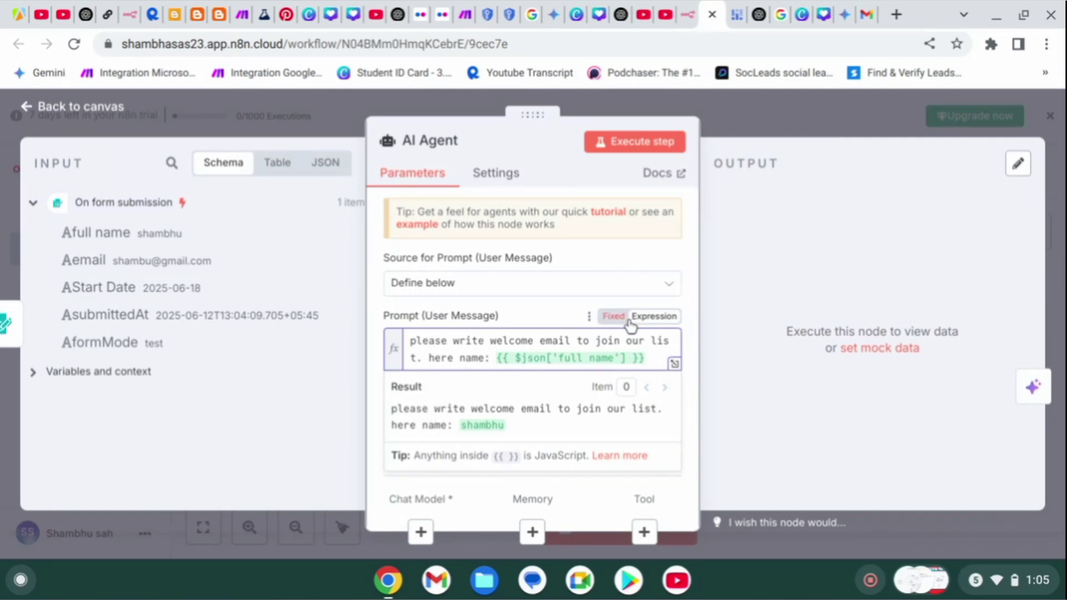
Reword the prompt's first line to say 'join our email list of n8n tips'.
{"action": "left_click", "coordinate": [651, 340]}
{"action": "type", "text": "email"}
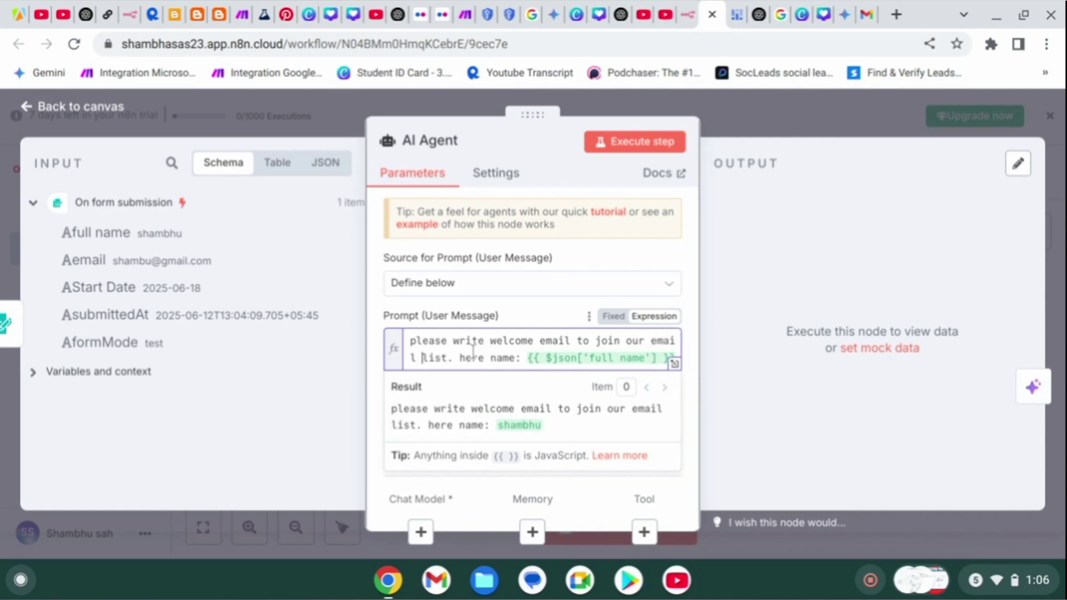
{"action": "left_click", "coordinate": [448, 361]}
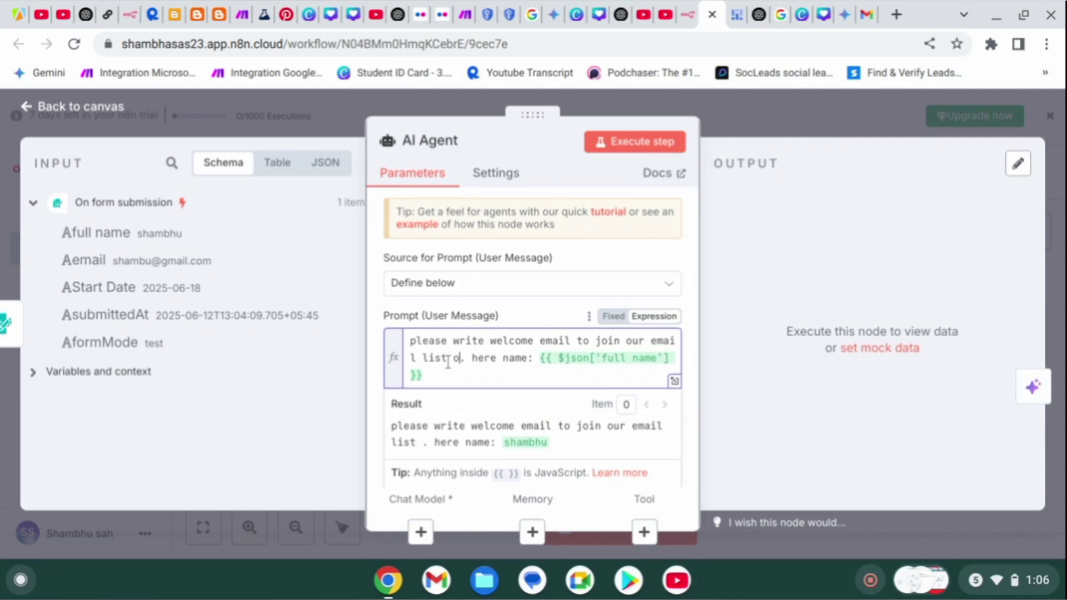
{"action": "type", "text": "of n8n "}
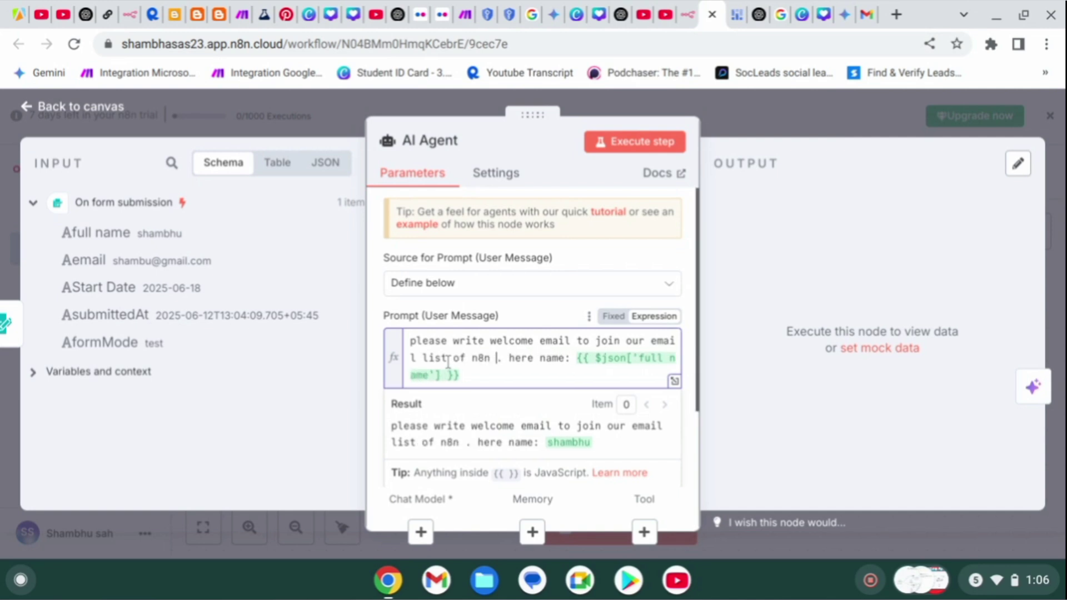
{"action": "type", "text": "tip"}
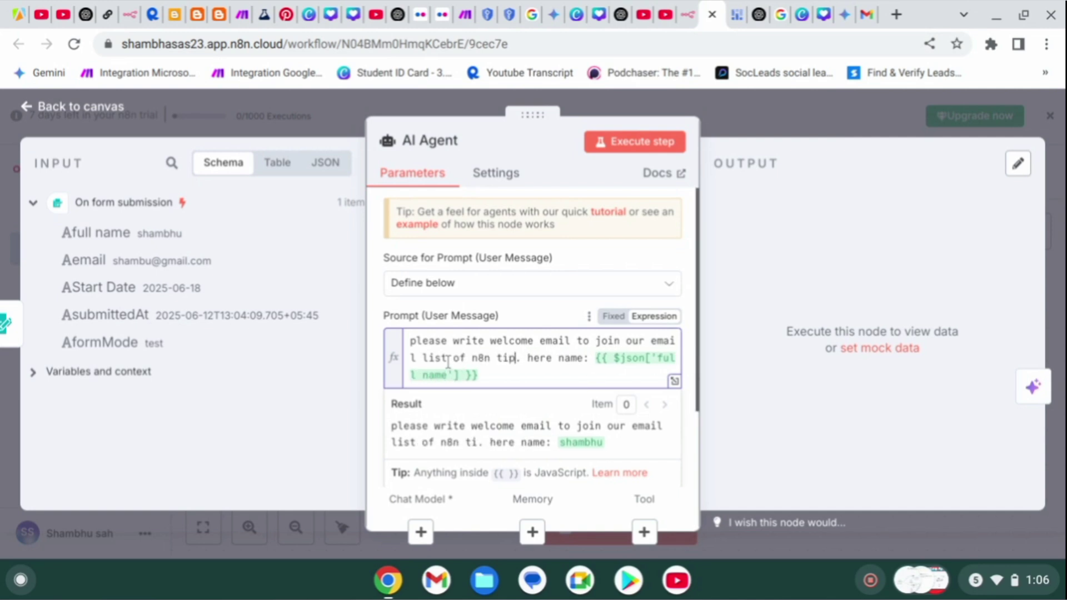
{"action": "type", "text": "s"}
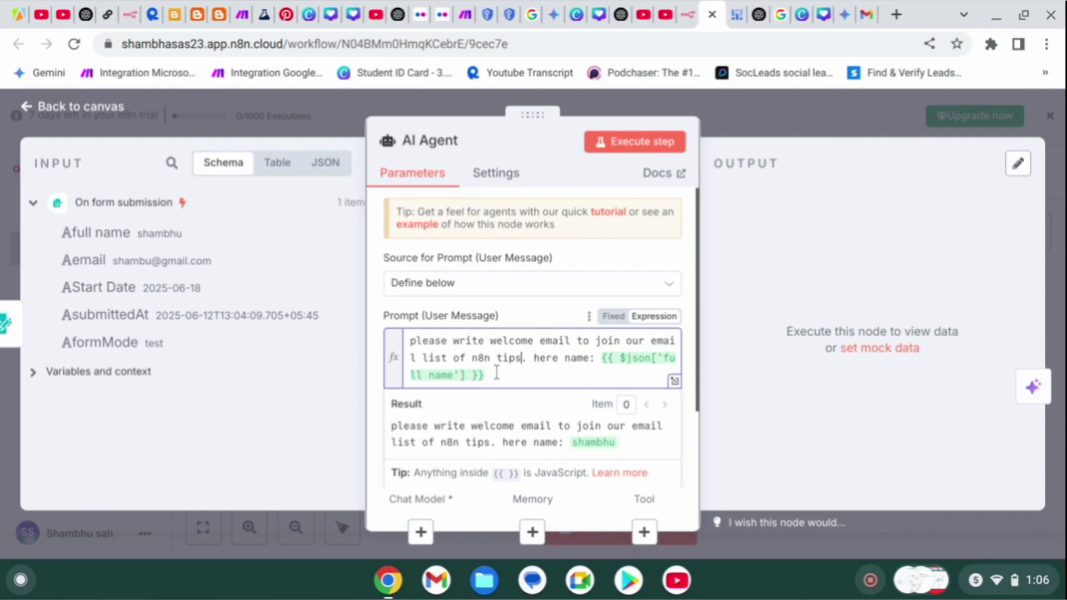
Append '; output only email body no subject' to the end of the prompt.
{"action": "scroll", "coordinate": [496, 373], "scroll_direction": "down", "scroll_amount": 2}
{"action": "left_click", "coordinate": [519, 279]}
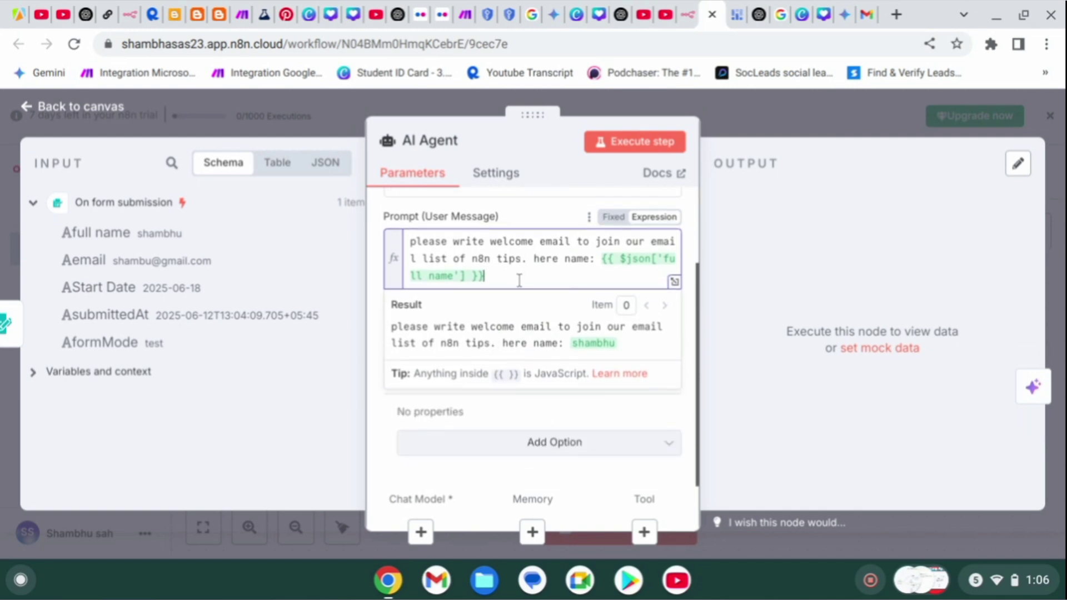
{"action": "type", "text": ";"}
{"action": "type", "text": " ou"}
{"action": "type", "text": "tp"}
{"action": "type", "text": "ut o"}
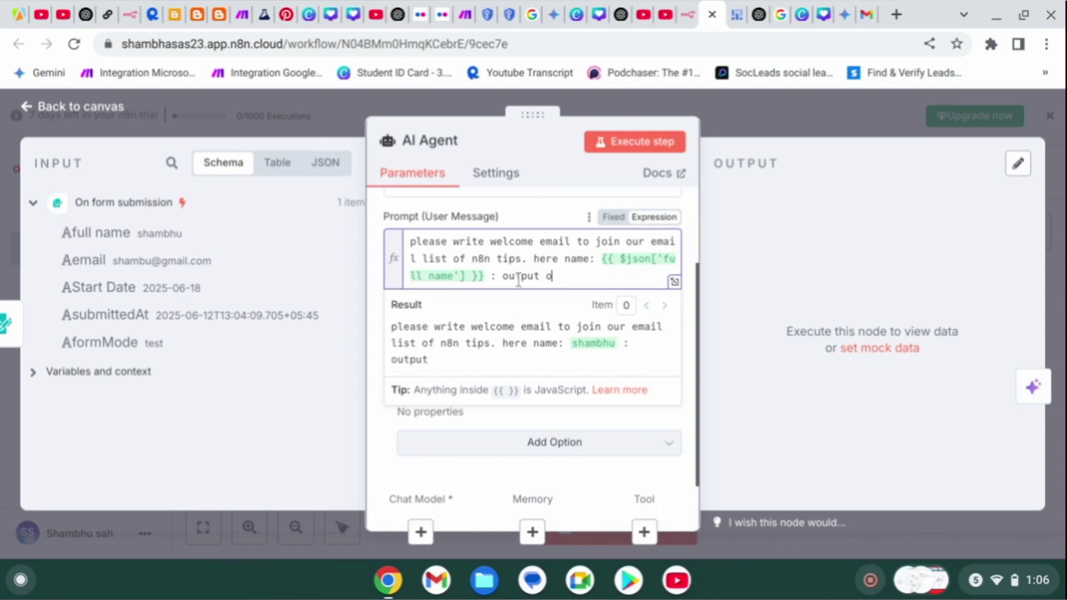
{"action": "type", "text": "nly email dody"}
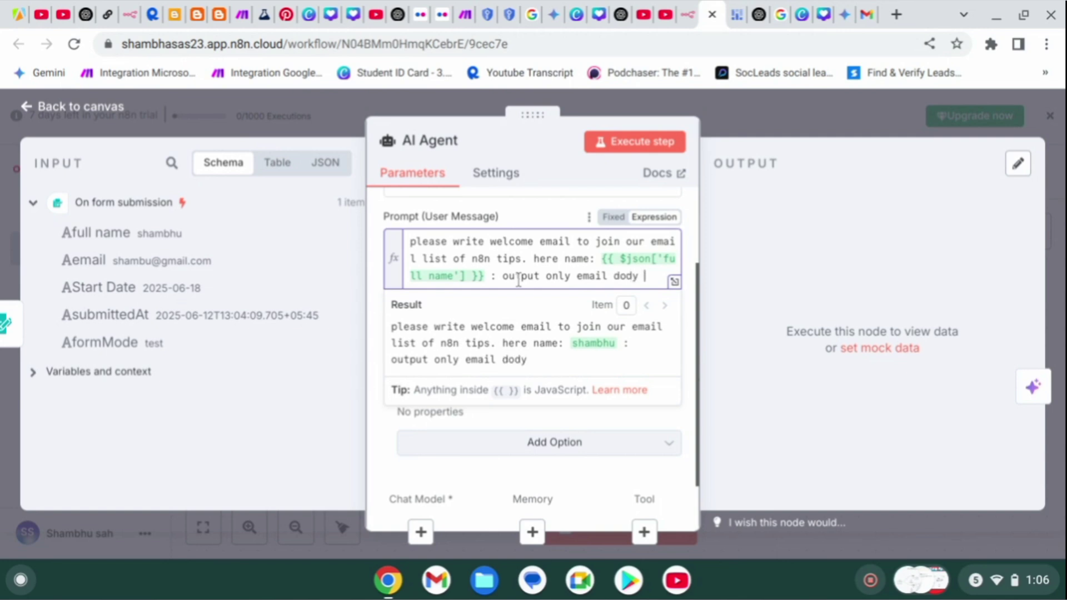
{"action": "key", "text": "BackSpace"}
{"action": "key", "text": "BackSpace"}
{"action": "key", "text": "BackSpace"}
{"action": "key", "text": "BackSpace"}
{"action": "type", "text": "body no subjec"}
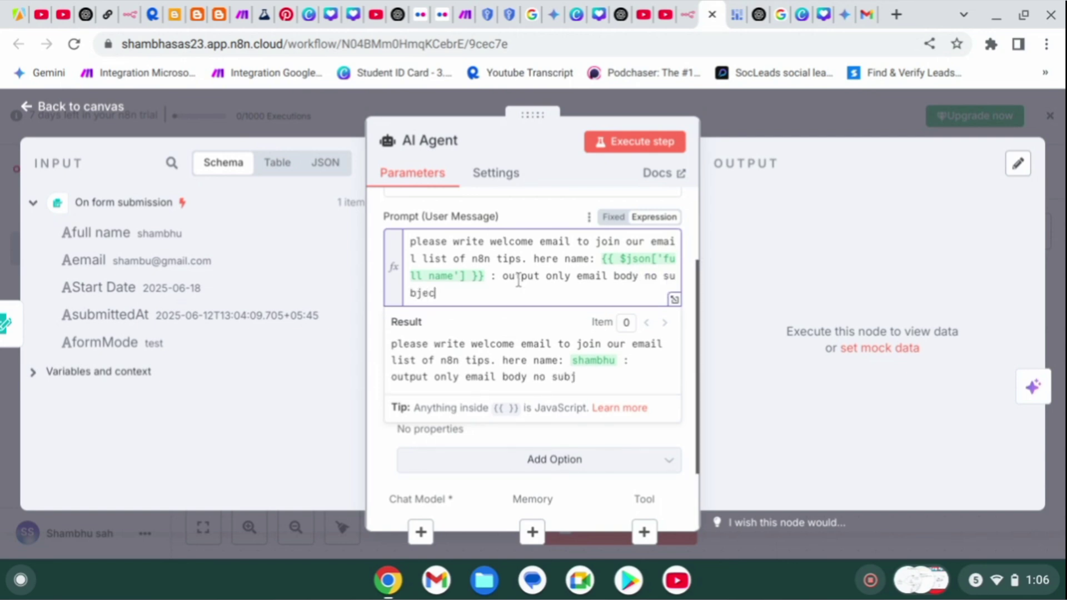
{"action": "type", "text": "t"}
{"action": "scroll", "coordinate": [443, 367], "scroll_direction": "down", "scroll_amount": 1}
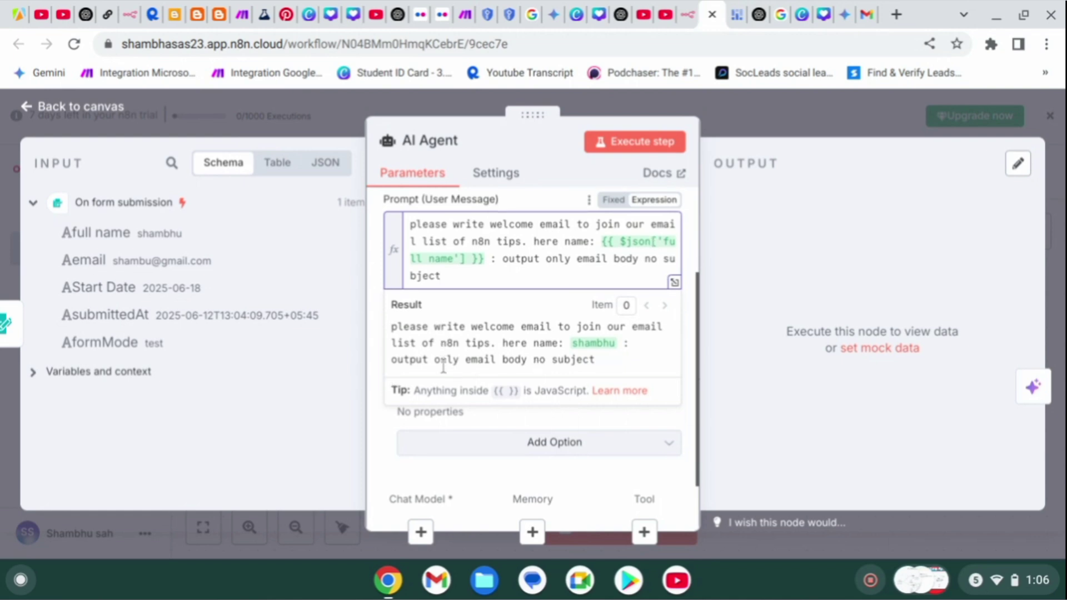
Test-run the AI Agent, then open its Chat Model connector to list the language models.
{"action": "left_click", "coordinate": [626, 146]}
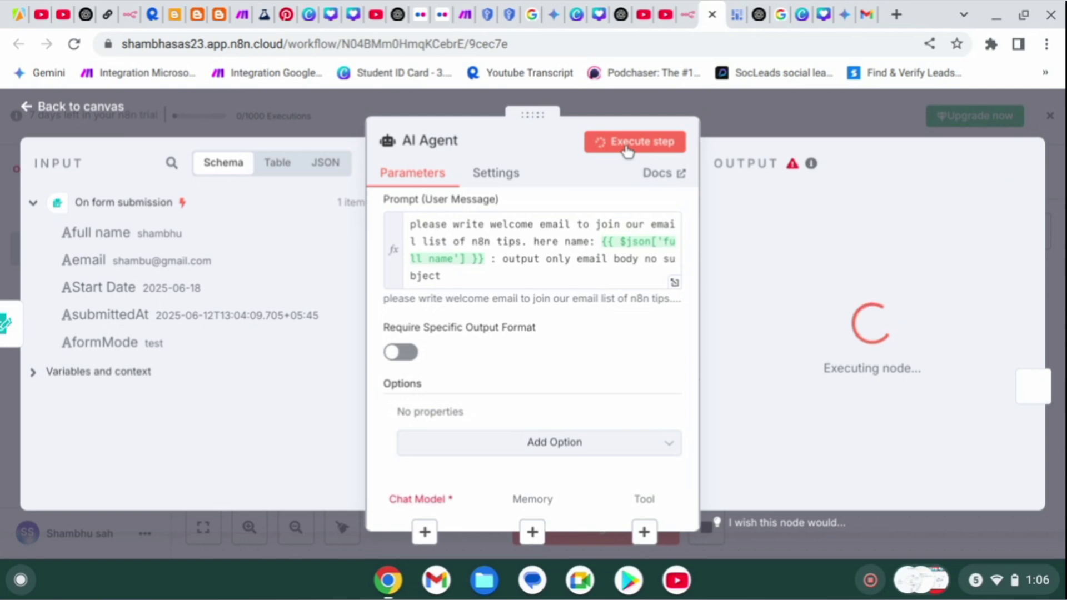
{"action": "left_click", "coordinate": [752, 111]}
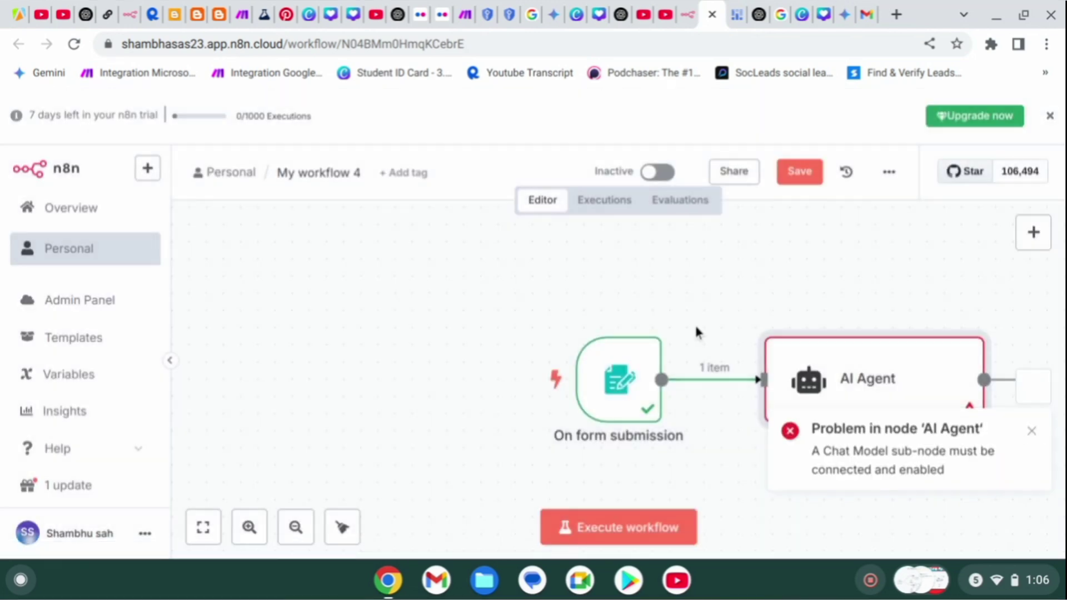
{"action": "scroll", "coordinate": [792, 356], "scroll_direction": "down", "scroll_amount": 4}
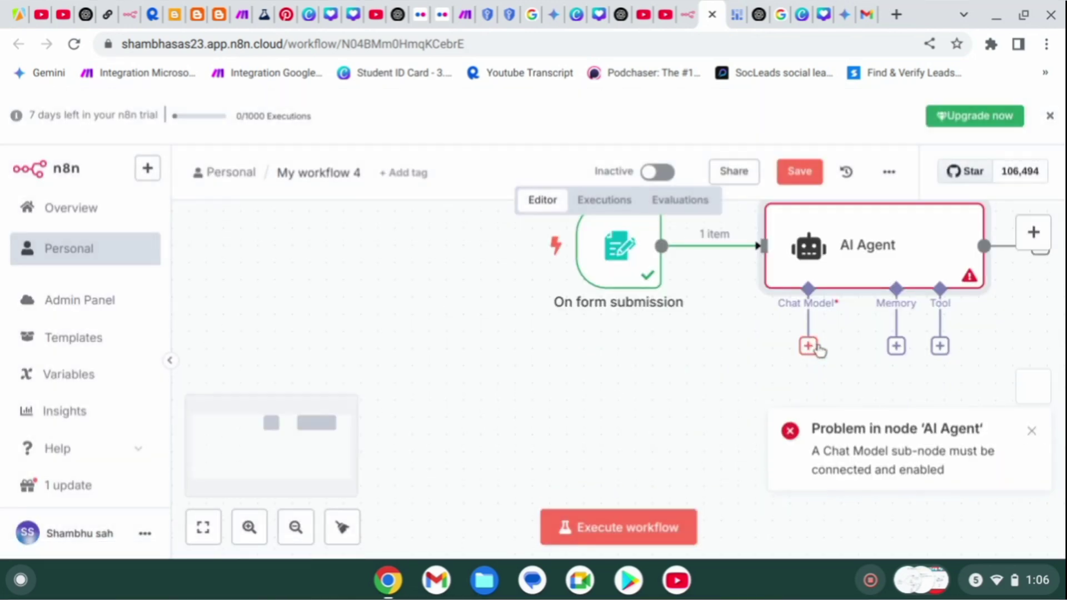
{"action": "left_click", "coordinate": [816, 347]}
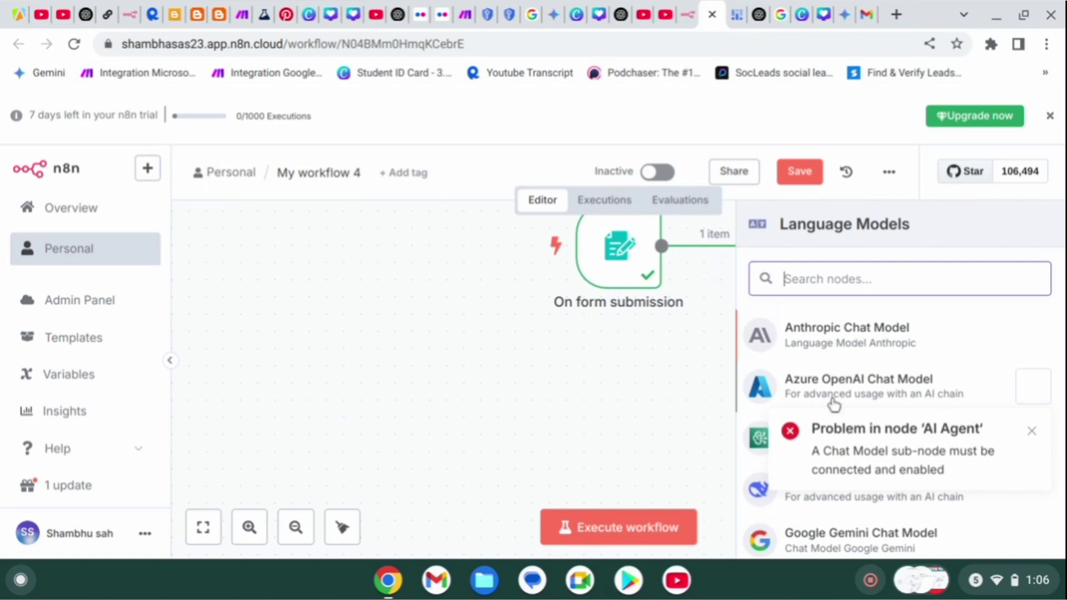
{"action": "left_click", "coordinate": [1031, 432]}
{"action": "scroll", "coordinate": [862, 457], "scroll_direction": "down", "scroll_amount": 3}
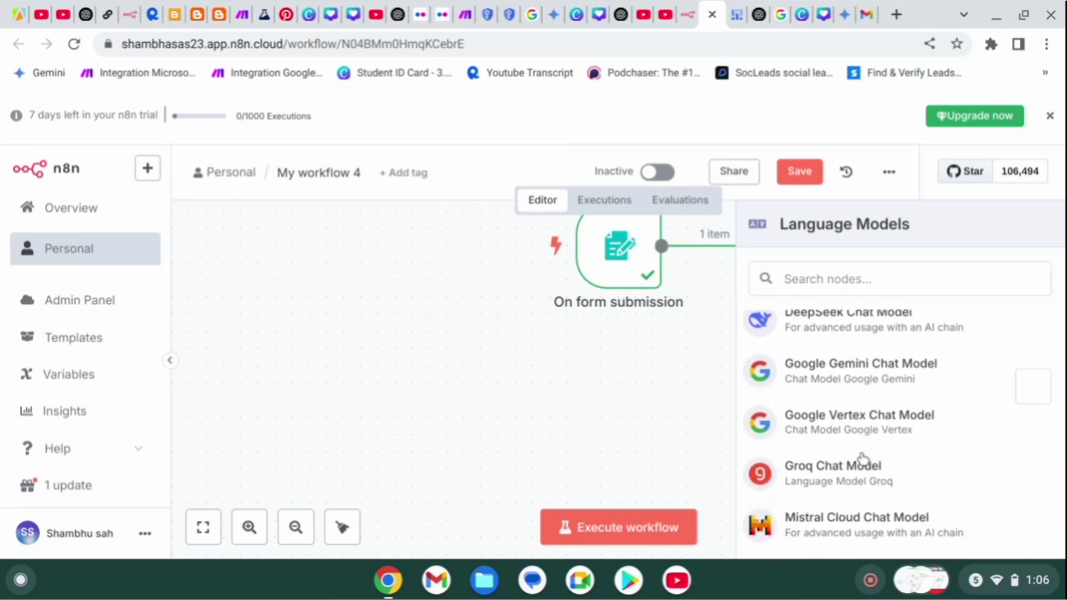
{"action": "scroll", "coordinate": [800, 472], "scroll_direction": "down", "scroll_amount": 3}
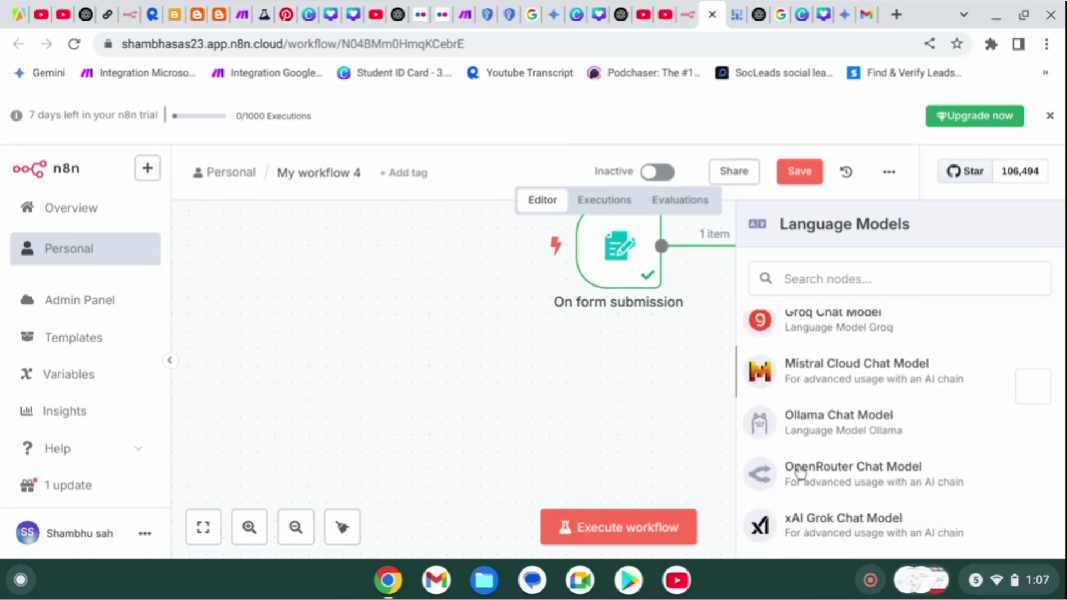
{"action": "scroll", "coordinate": [800, 473], "scroll_direction": "down", "scroll_amount": 1}
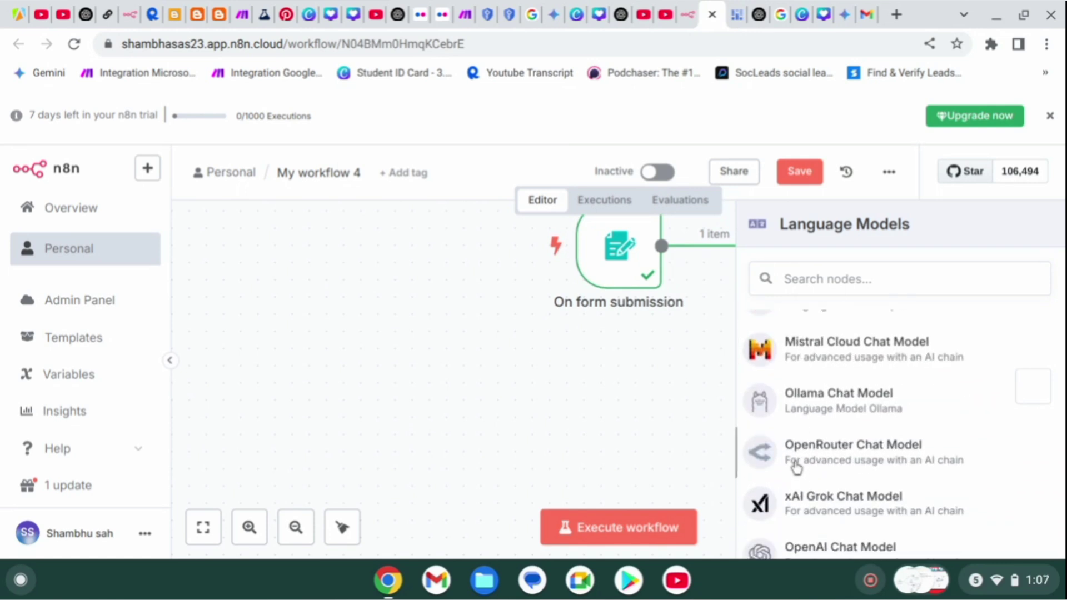
Attach an OpenRouter Chat Model using mistralai/devstral-small:free to the AI Agent.
{"action": "left_click", "coordinate": [796, 461]}
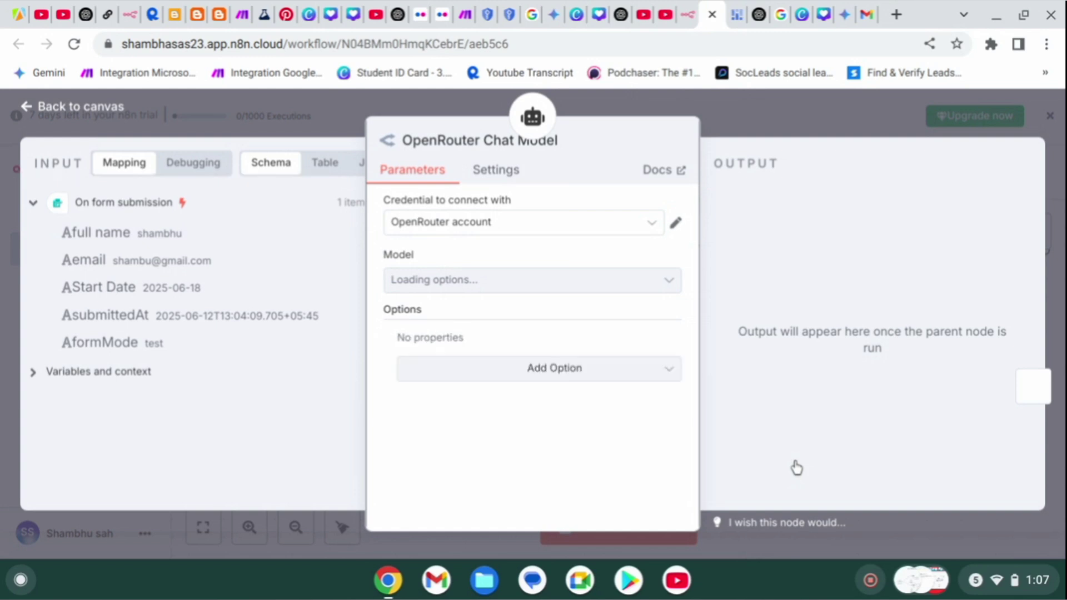
{"action": "left_click", "coordinate": [624, 287]}
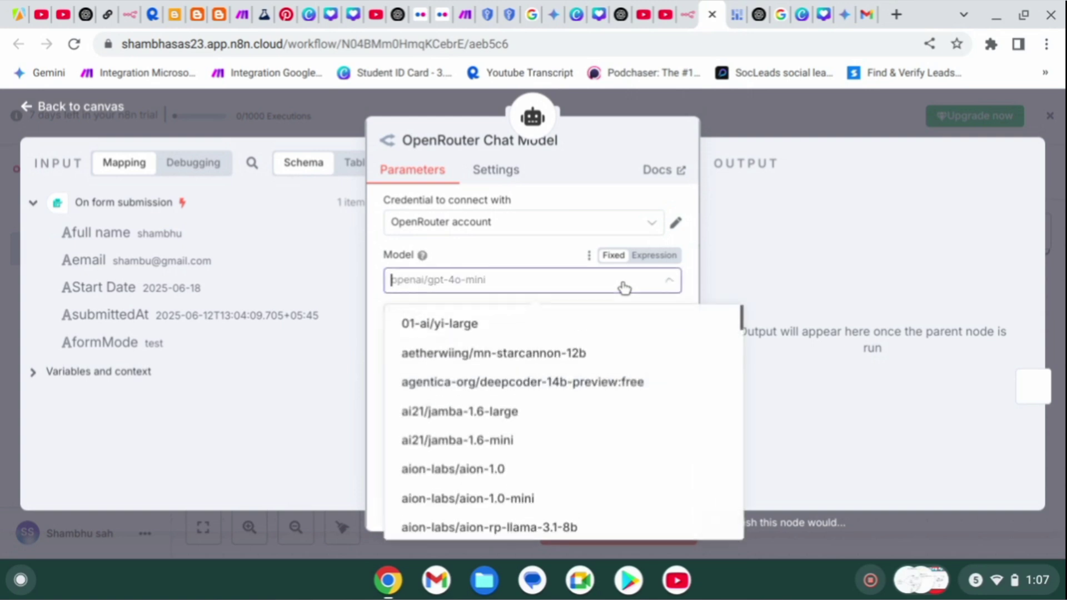
{"action": "type", "text": "mi"}
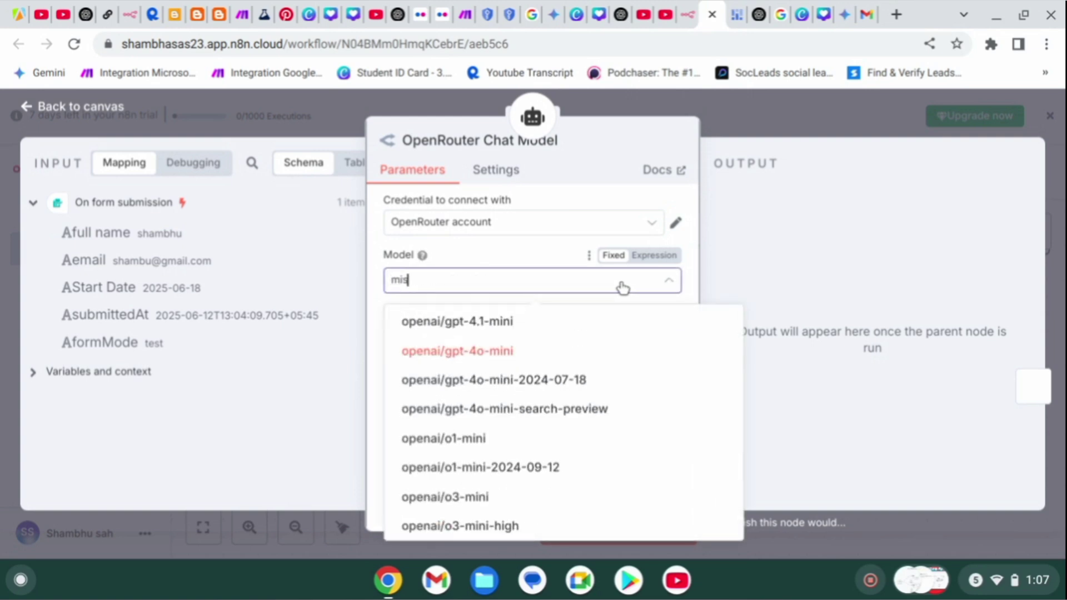
{"action": "type", "text": "st"}
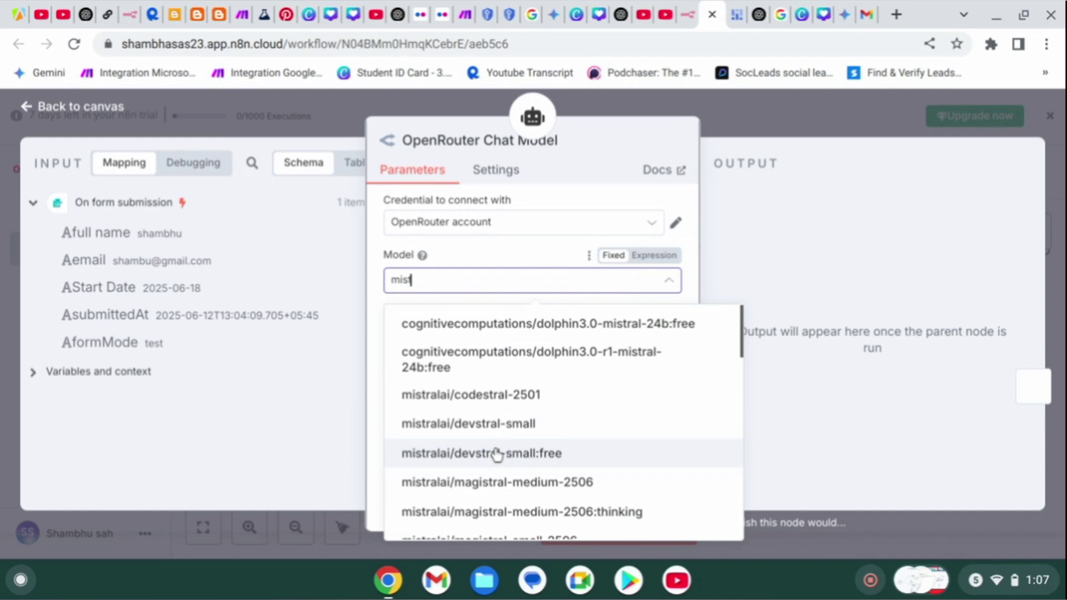
{"action": "left_click", "coordinate": [496, 455]}
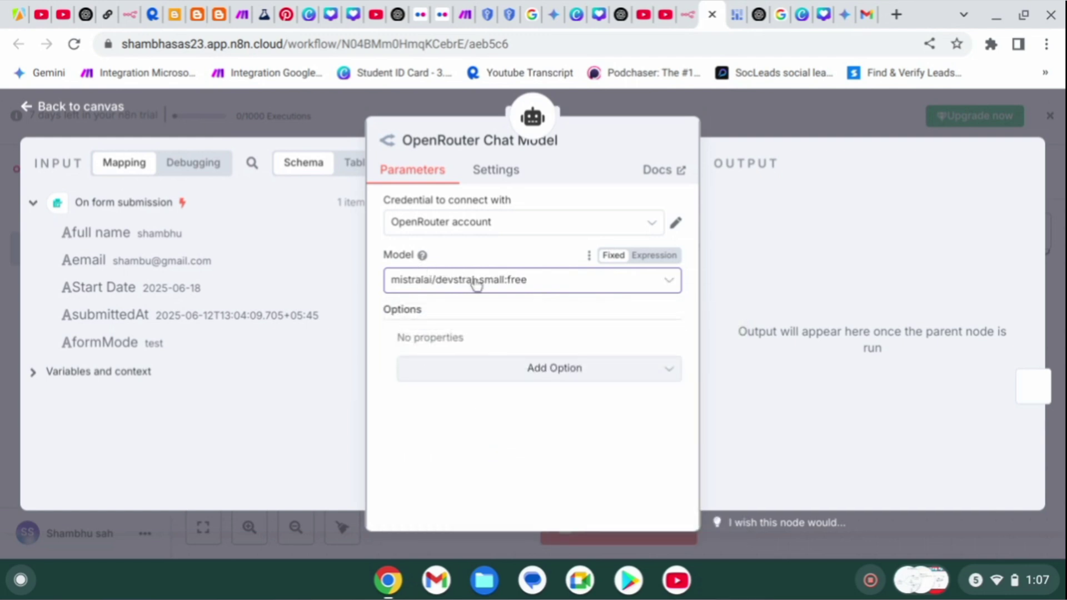
{"action": "left_click", "coordinate": [793, 114]}
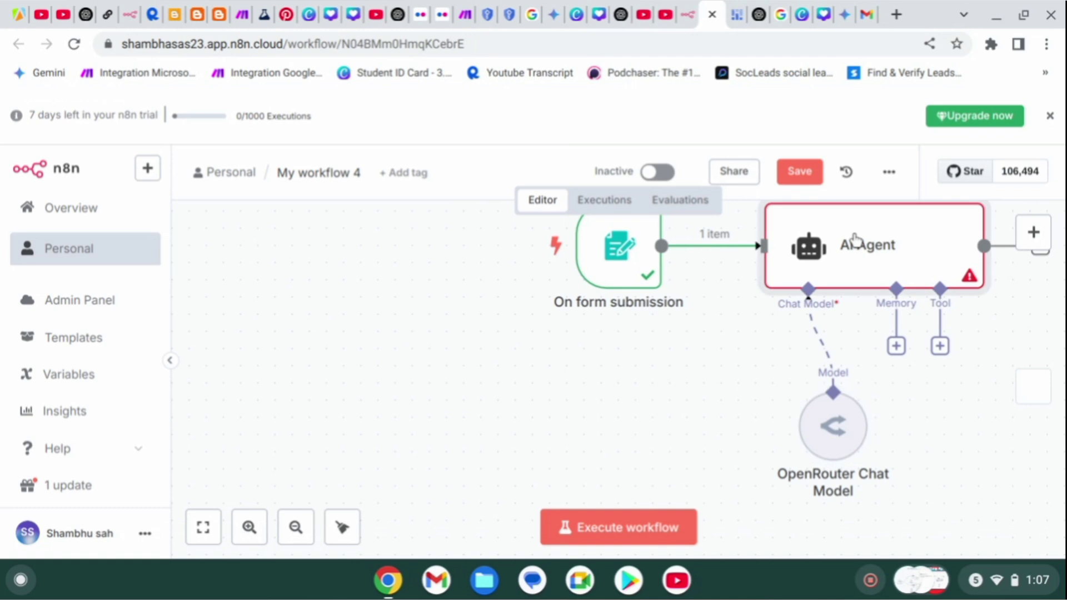
Execute the AI Agent step from its context menu so it outputs 1 item.
{"action": "right_click", "coordinate": [854, 240]}
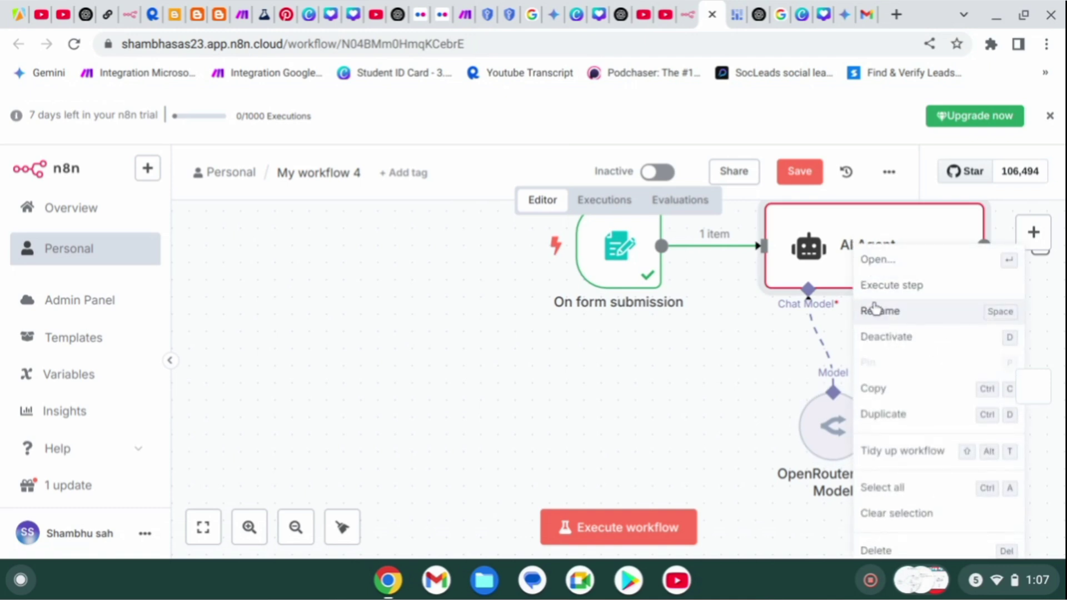
{"action": "left_click", "coordinate": [872, 288]}
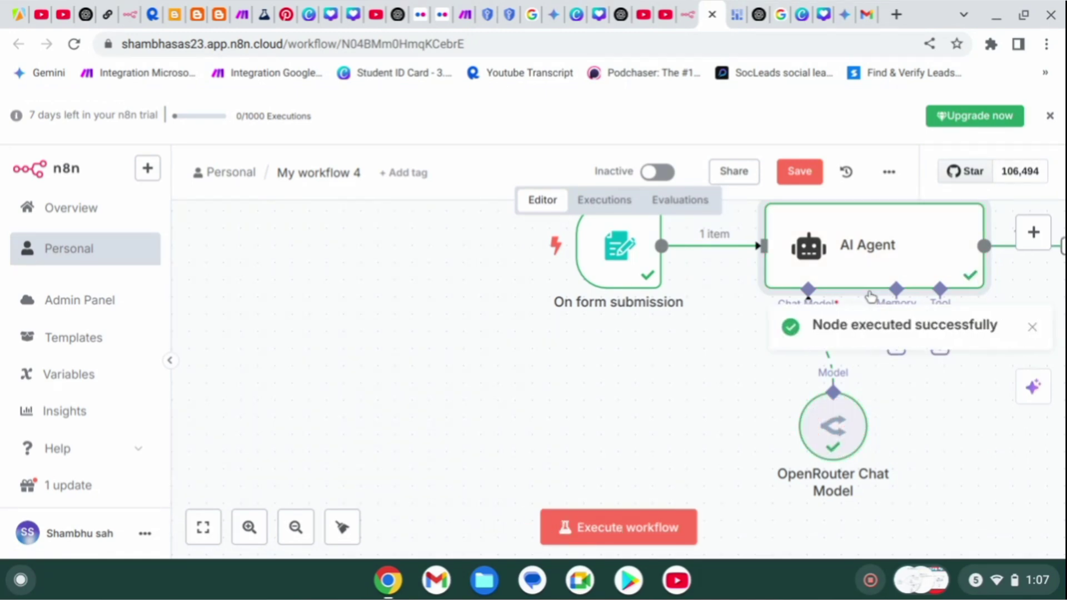
{"action": "scroll", "coordinate": [871, 296], "scroll_direction": "right", "scroll_amount": 3}
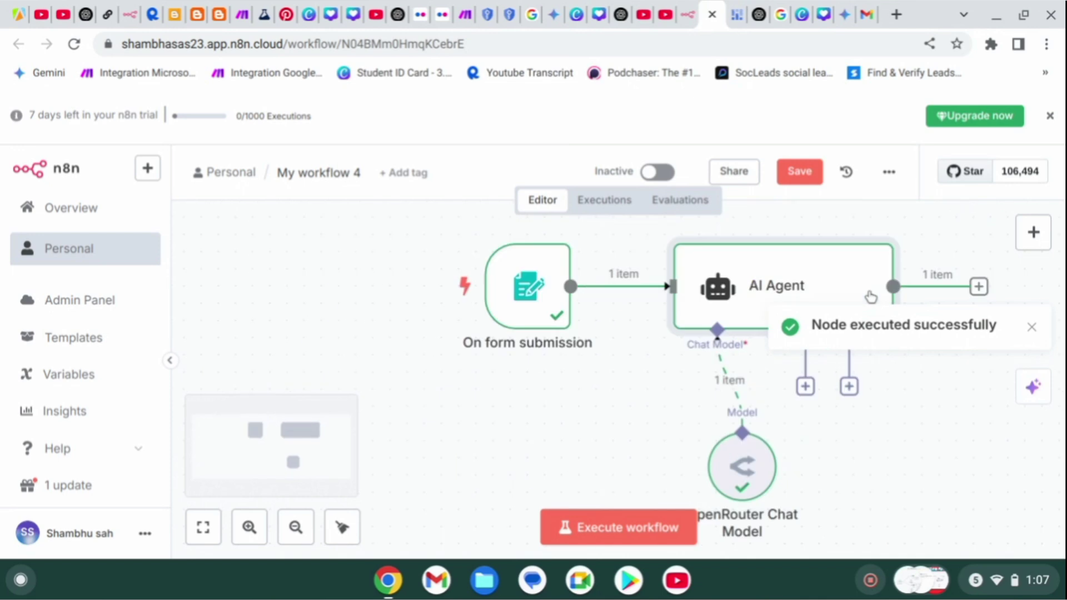
{"action": "scroll", "coordinate": [871, 296], "scroll_direction": "right", "scroll_amount": 2}
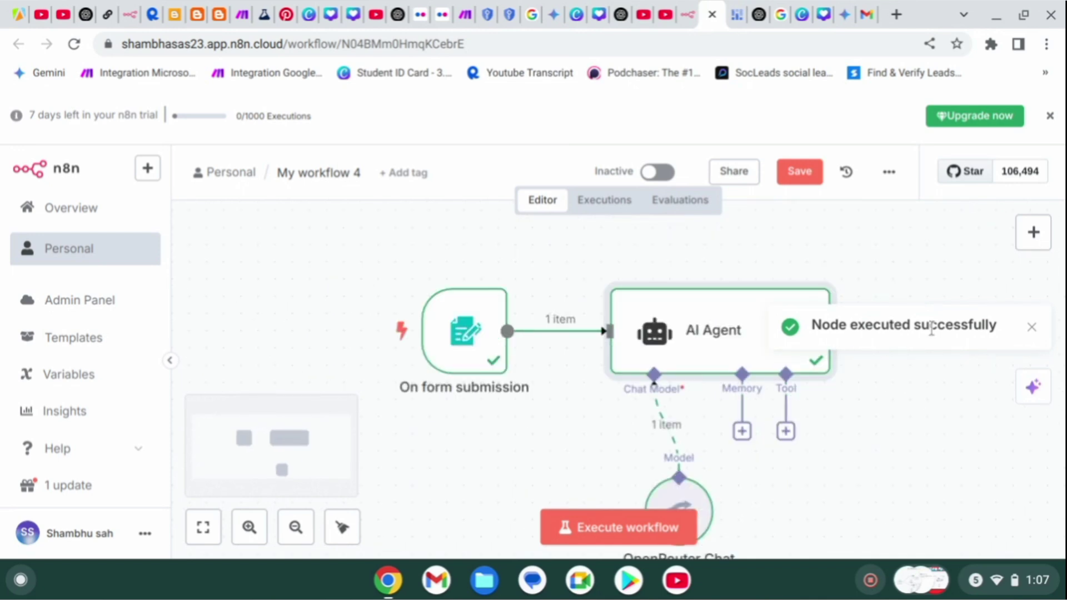
{"action": "left_click", "coordinate": [1030, 328]}
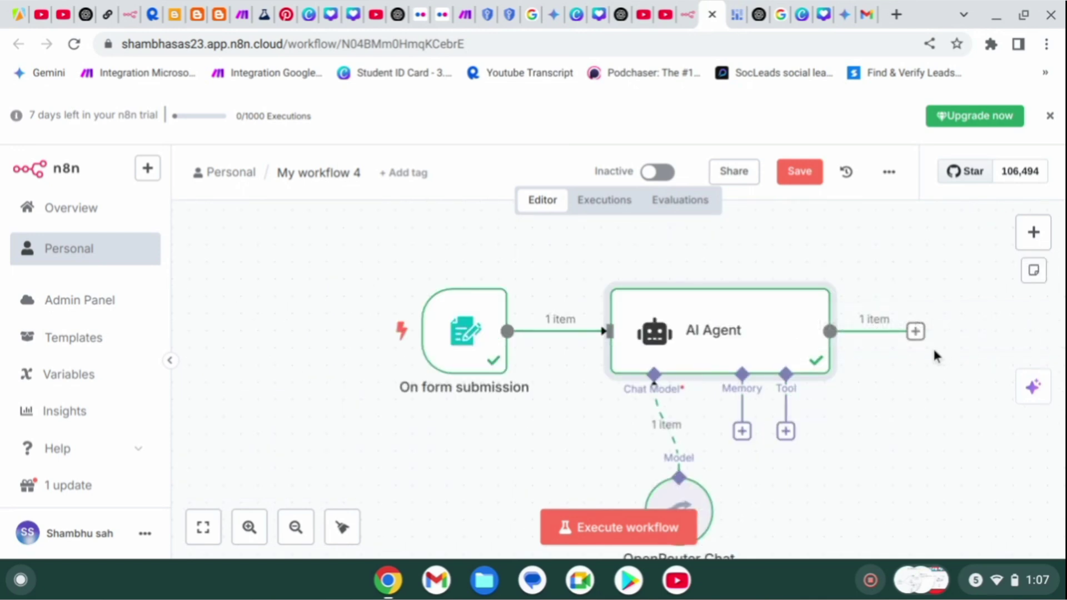
Search 'gmail' in the node panel after the AI Agent and browse its draft actions.
{"action": "left_click", "coordinate": [916, 332]}
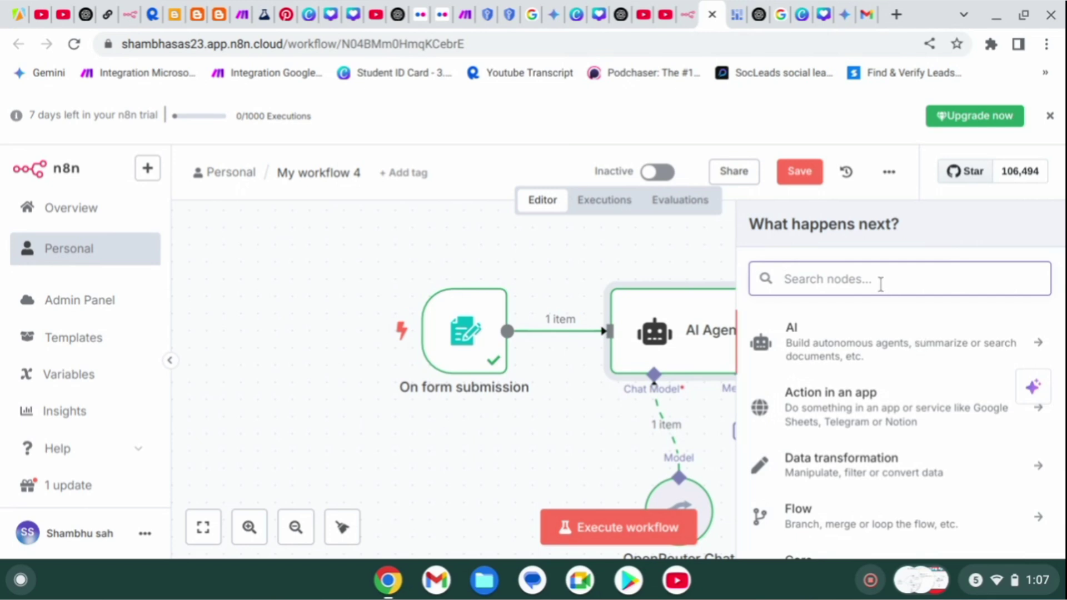
{"action": "type", "text": "gmail"}
{"action": "left_click", "coordinate": [837, 327]}
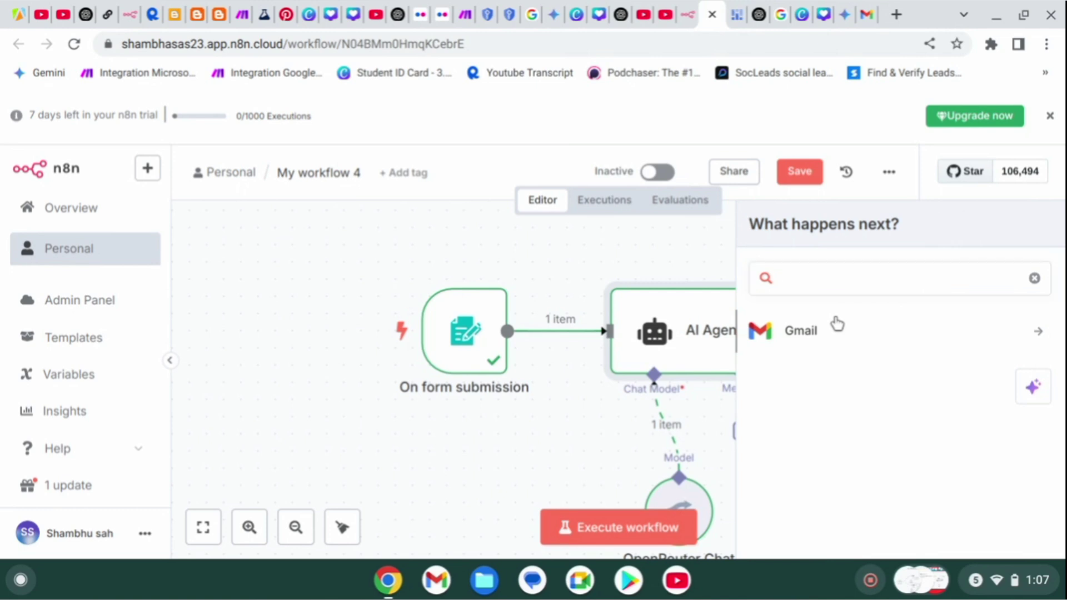
{"action": "scroll", "coordinate": [786, 490], "scroll_direction": "down", "scroll_amount": 7}
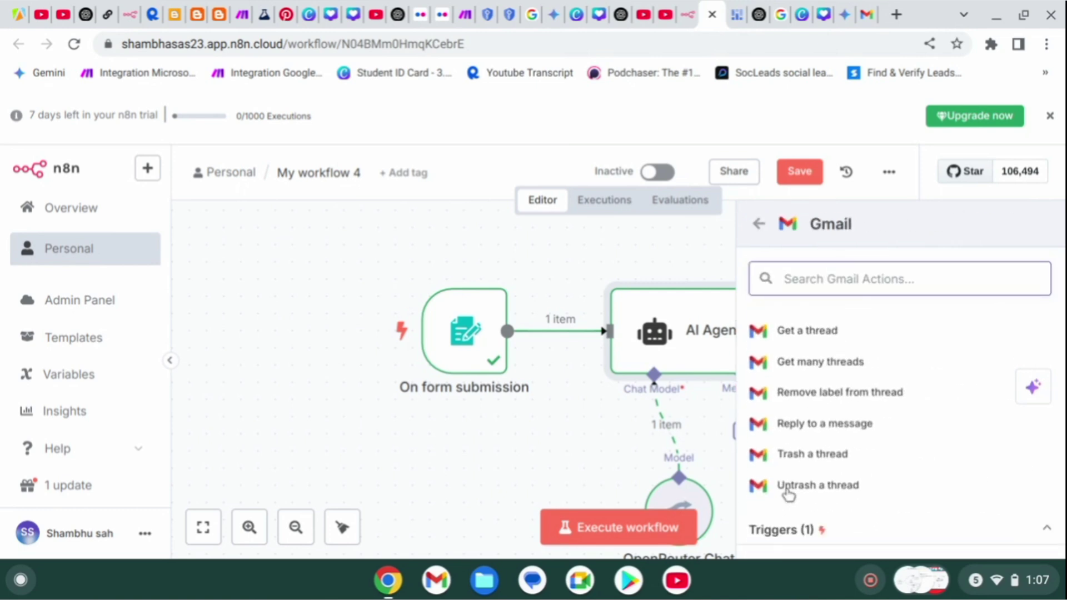
{"action": "scroll", "coordinate": [789, 493], "scroll_direction": "up", "scroll_amount": 10}
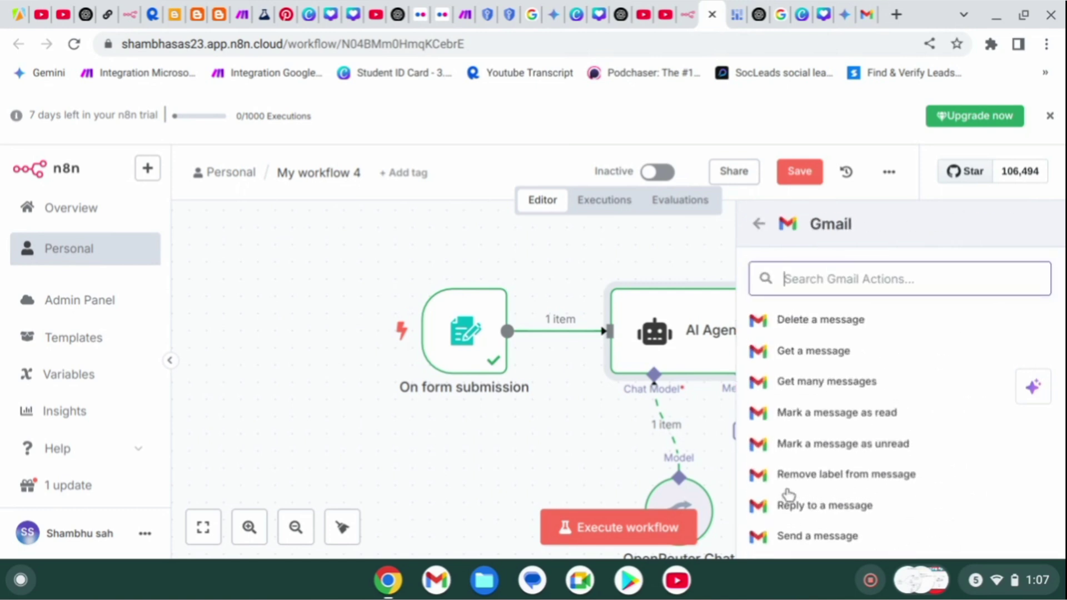
{"action": "scroll", "coordinate": [788, 494], "scroll_direction": "up", "scroll_amount": 3}
{"action": "scroll", "coordinate": [797, 414], "scroll_direction": "down", "scroll_amount": 7}
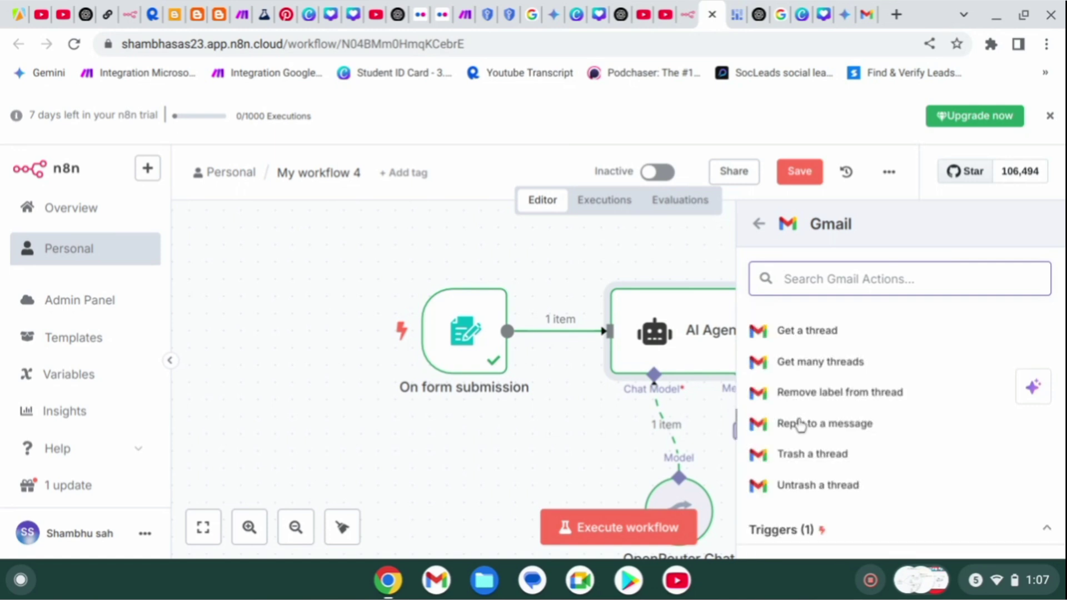
{"action": "scroll", "coordinate": [800, 425], "scroll_direction": "up", "scroll_amount": 5}
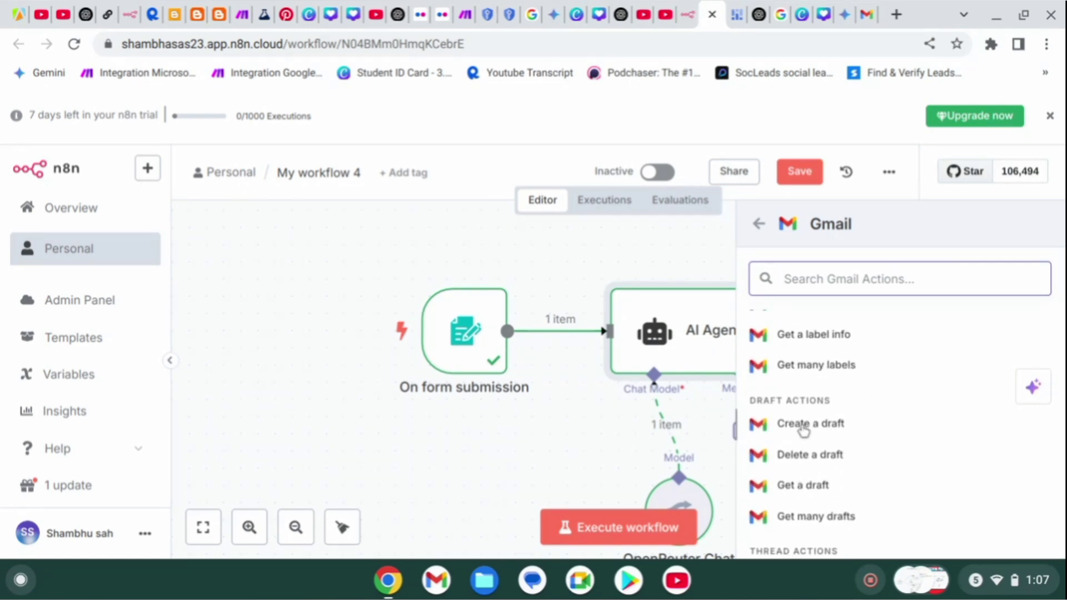
{"action": "scroll", "coordinate": [803, 430], "scroll_direction": "up", "scroll_amount": 5}
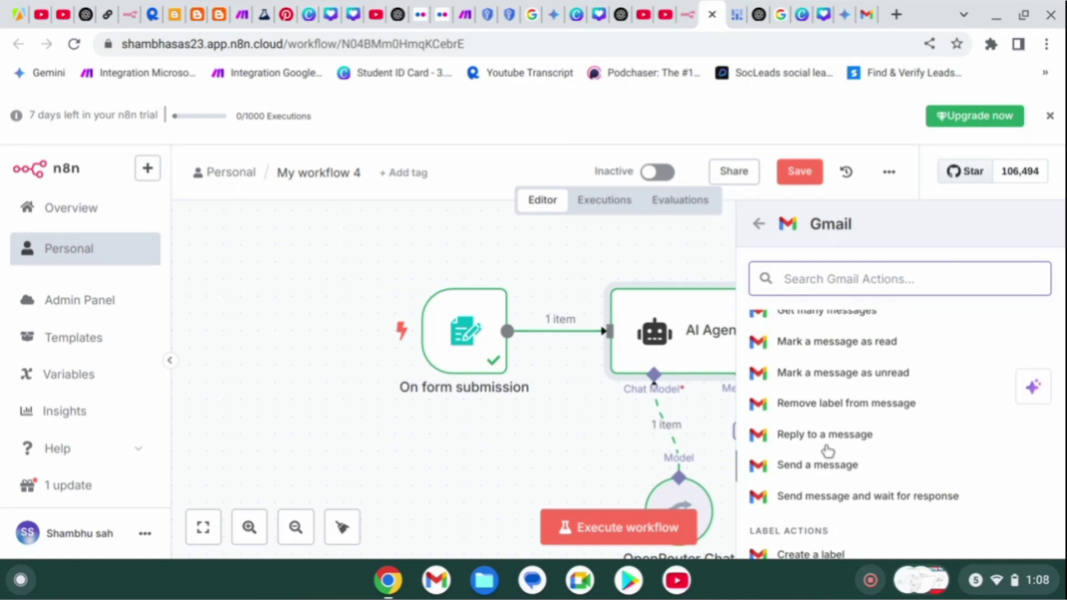
{"action": "scroll", "coordinate": [823, 444], "scroll_direction": "up", "scroll_amount": 3}
{"action": "scroll", "coordinate": [823, 441], "scroll_direction": "down", "scroll_amount": 10}
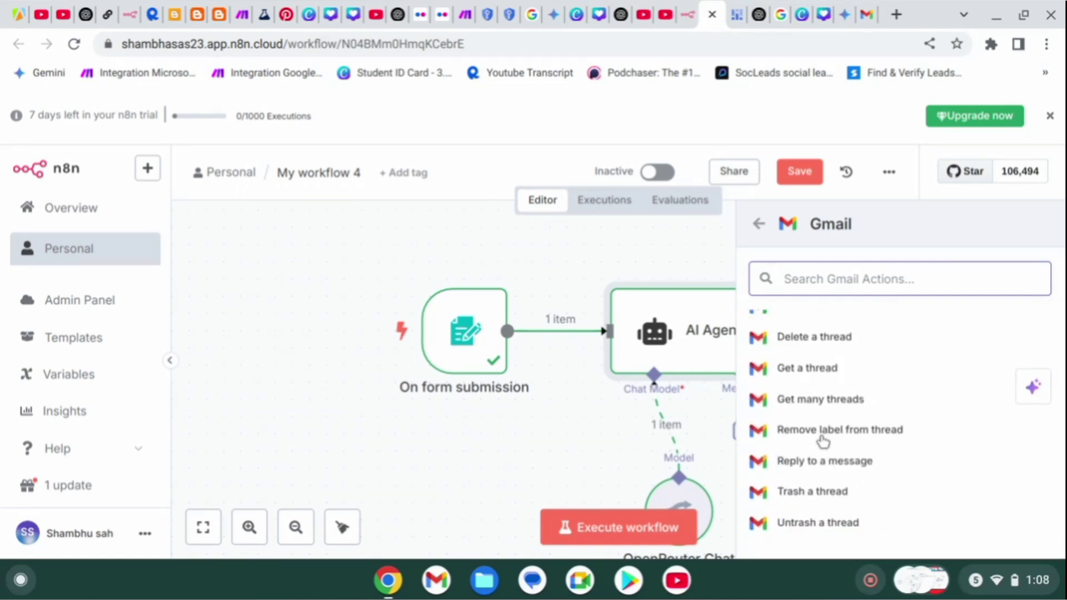
{"action": "scroll", "coordinate": [822, 442], "scroll_direction": "up", "scroll_amount": 5}
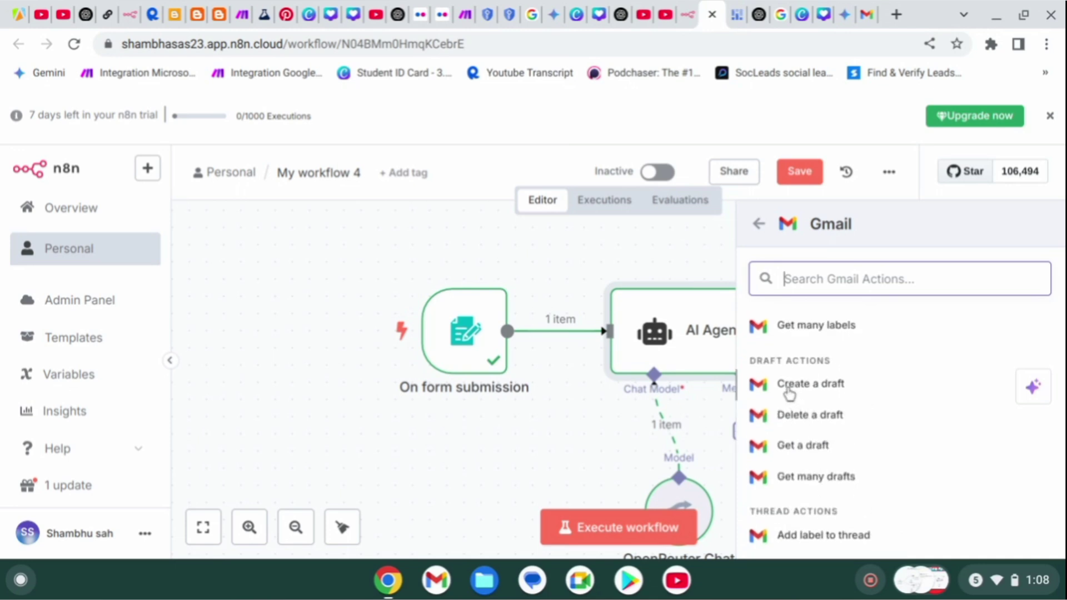
Add a Gmail 'Create a draft' step with the subject 'Thank you to join'.
{"action": "left_click", "coordinate": [789, 392]}
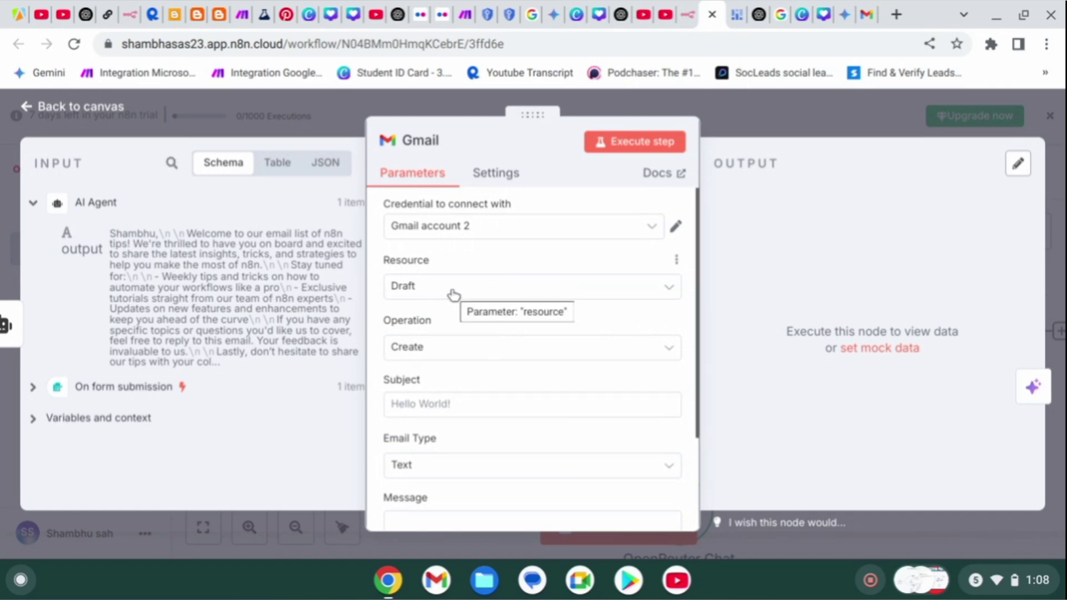
{"action": "left_click", "coordinate": [454, 409]}
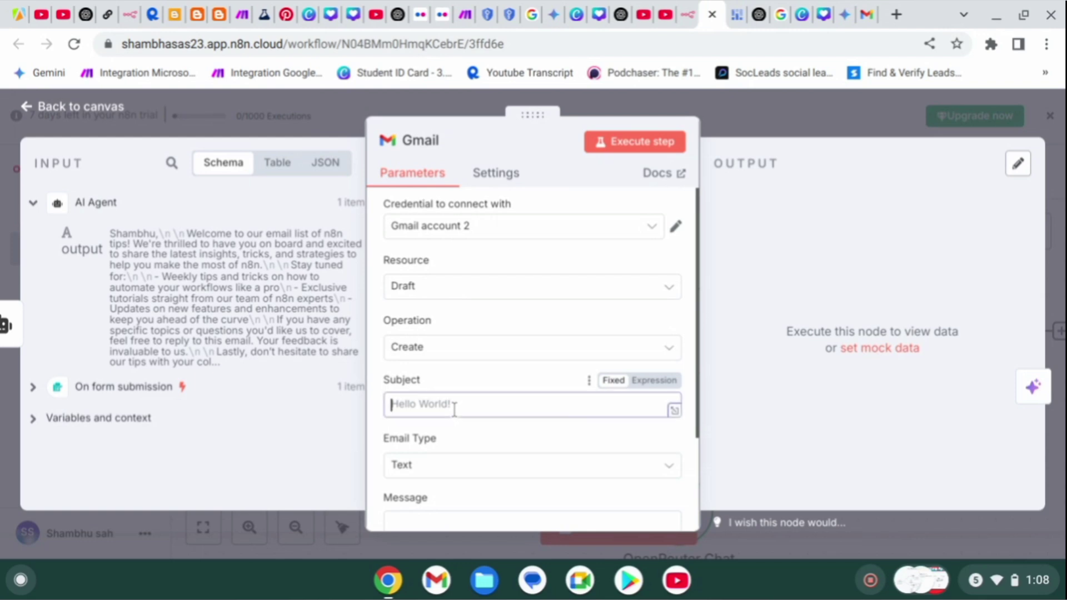
{"action": "type", "text": "W"}
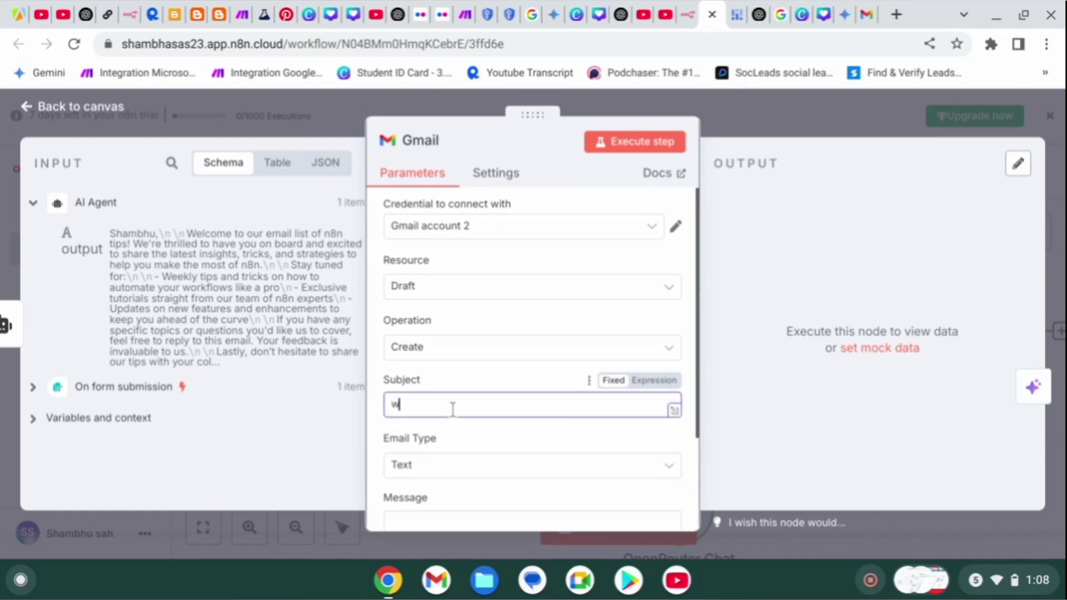
{"action": "key", "text": "BackSpace"}
{"action": "type", "text": "THank"}
{"action": "key", "text": "BackSpace"}
{"action": "key", "text": "BackSpace"}
{"action": "key", "text": "BackSpace"}
{"action": "key", "text": "BackSpace"}
{"action": "type", "text": "hmk"}
{"action": "key", "text": "BackSpace"}
{"action": "key", "text": "BackSpace"}
{"action": "type", "text": "ank yoyyu"}
{"action": "key", "text": "BackSpace"}
{"action": "key", "text": "BackSpace"}
{"action": "type", "text": "u to join"}
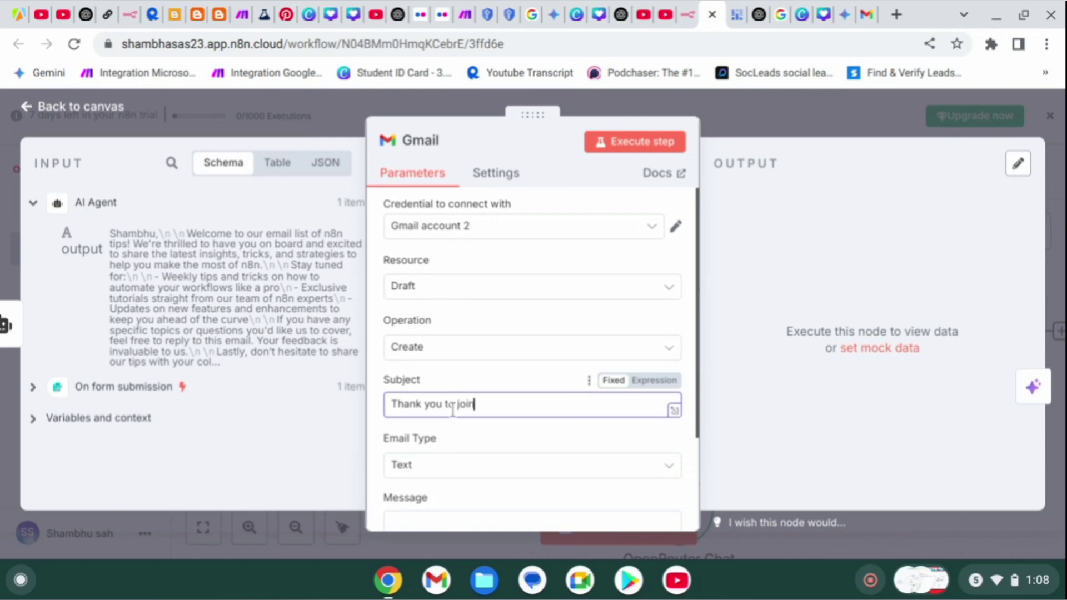
{"action": "scroll", "coordinate": [462, 465], "scroll_direction": "down", "scroll_amount": 1}
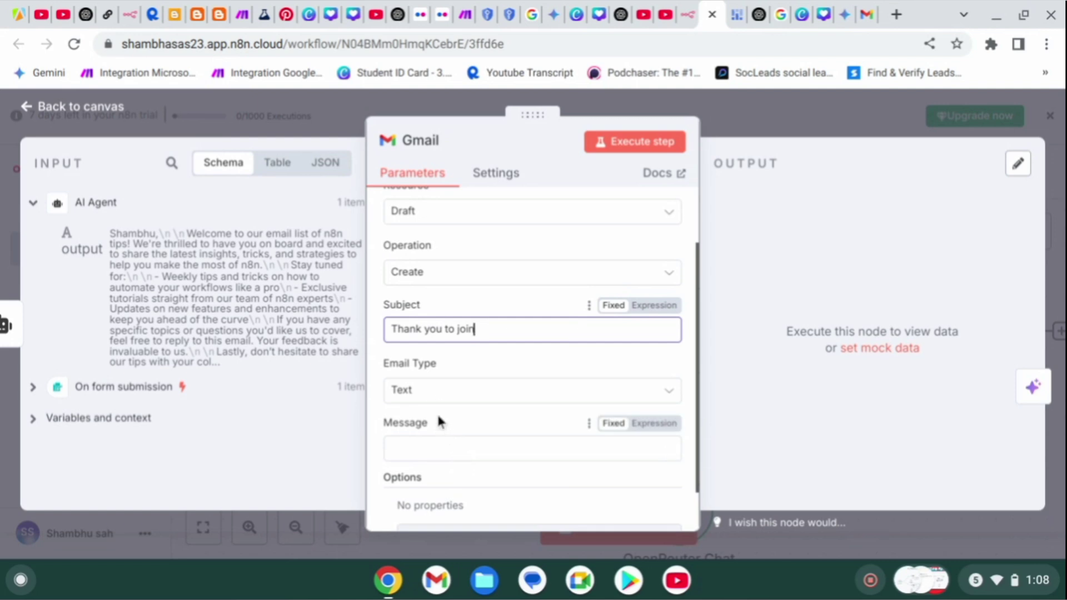
Set Email Type to Text and map the message to the AI Agent's {{ $json.output }}.
{"action": "left_click", "coordinate": [471, 398]}
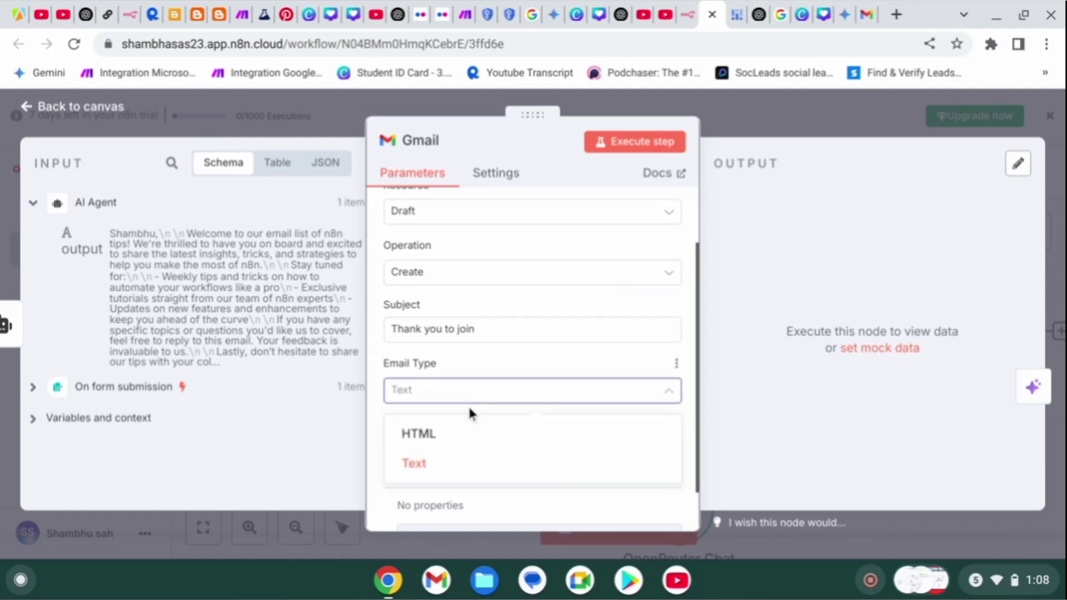
{"action": "left_click", "coordinate": [499, 477]}
{"action": "left_click", "coordinate": [467, 455]}
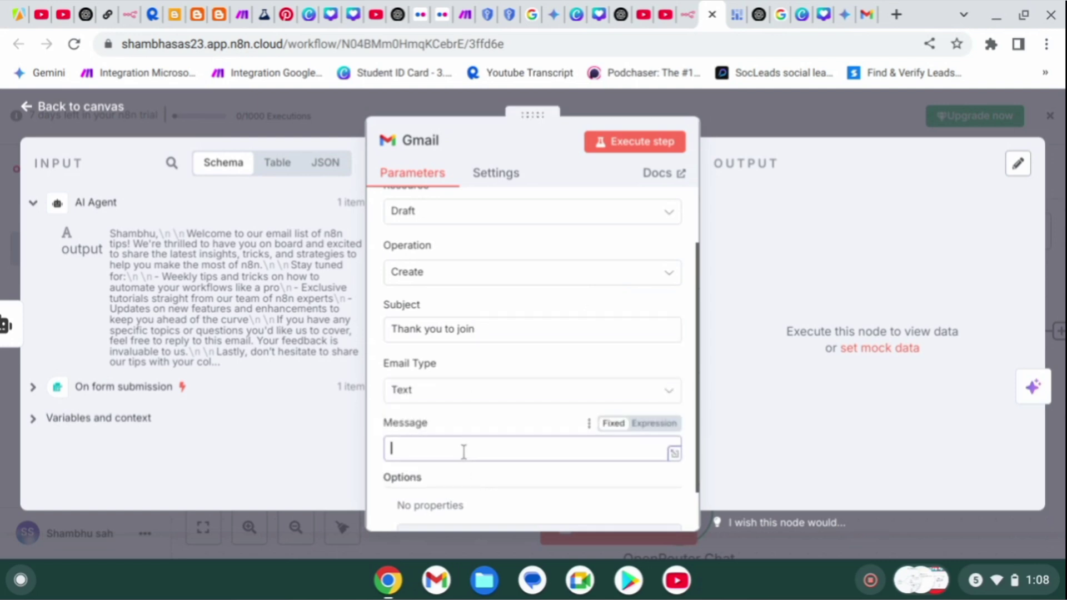
{"action": "left_click_drag", "start_coordinate": [96, 247], "coordinate": [434, 448]}
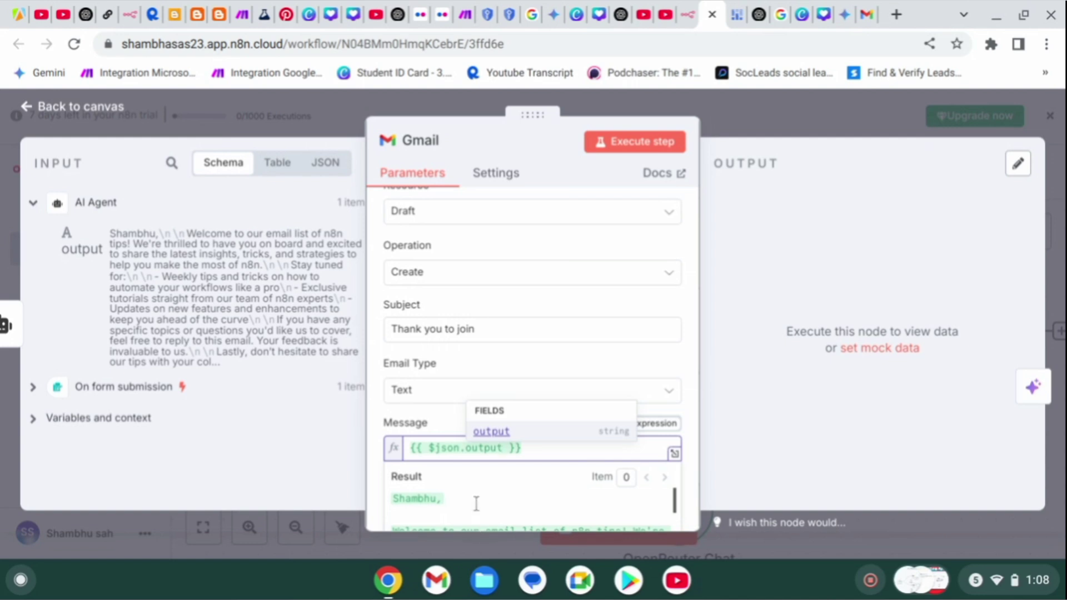
{"action": "scroll", "coordinate": [476, 501], "scroll_direction": "down", "scroll_amount": 3}
{"action": "scroll", "coordinate": [476, 502], "scroll_direction": "up", "scroll_amount": 2}
{"action": "scroll", "coordinate": [476, 502], "scroll_direction": "down", "scroll_amount": 1}
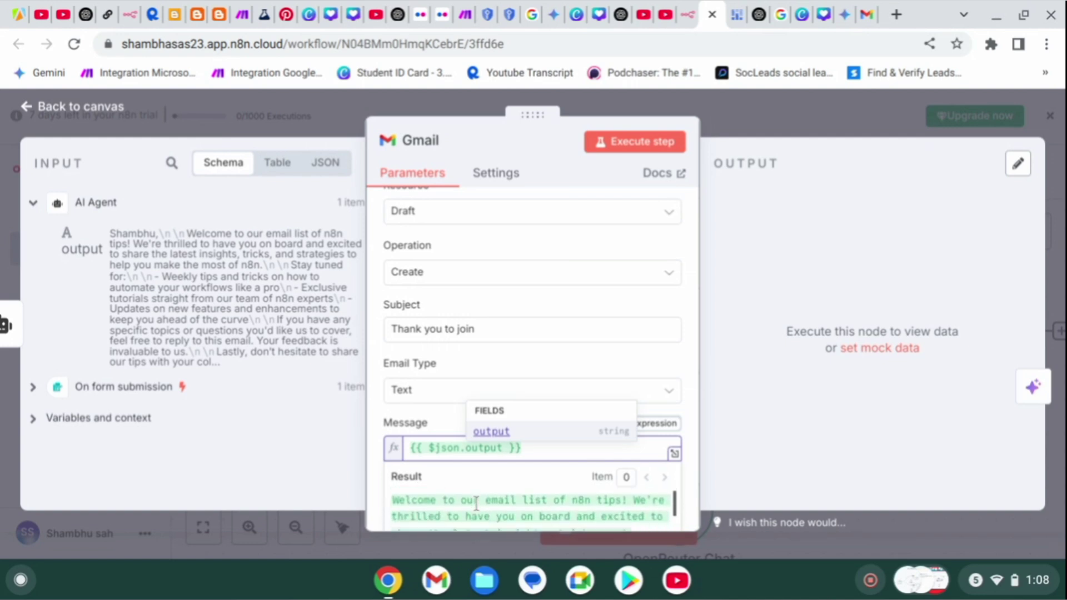
{"action": "scroll", "coordinate": [476, 504], "scroll_direction": "down", "scroll_amount": 5}
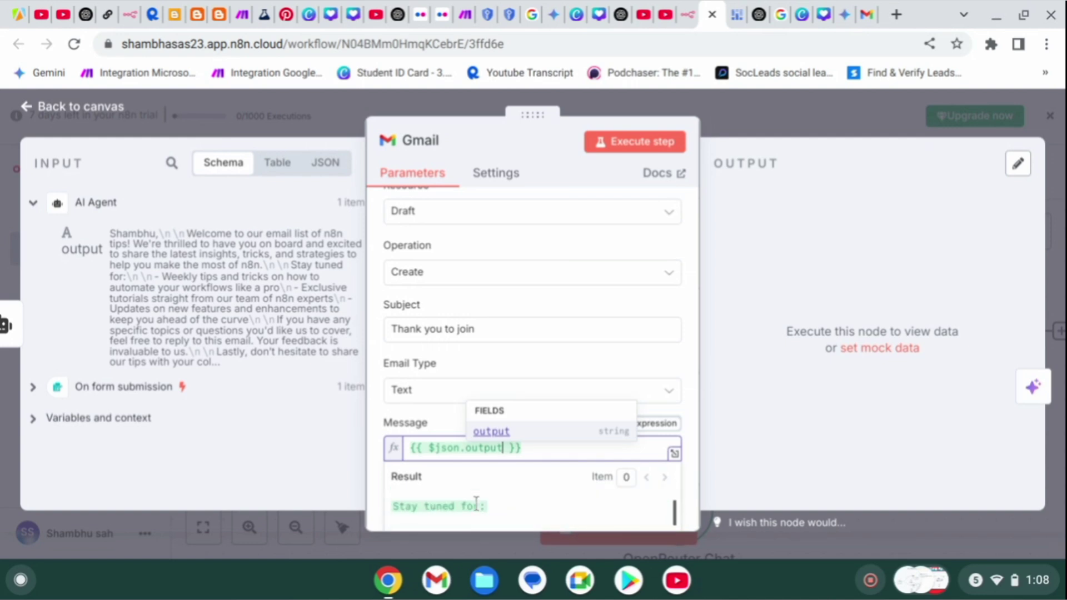
{"action": "scroll", "coordinate": [476, 506], "scroll_direction": "down", "scroll_amount": 8}
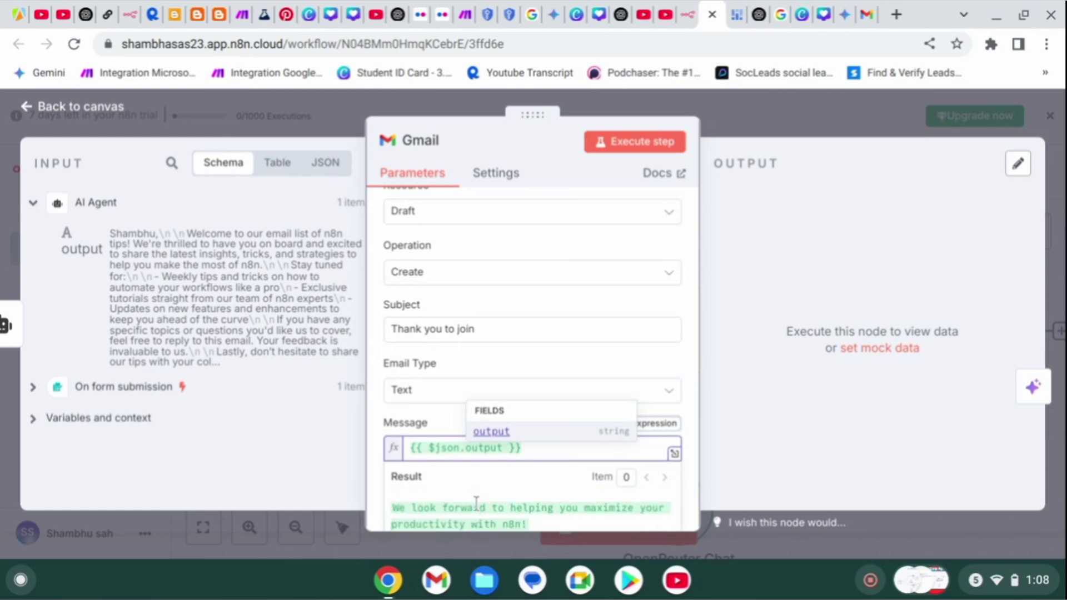
{"action": "scroll", "coordinate": [476, 504], "scroll_direction": "up", "scroll_amount": 14}
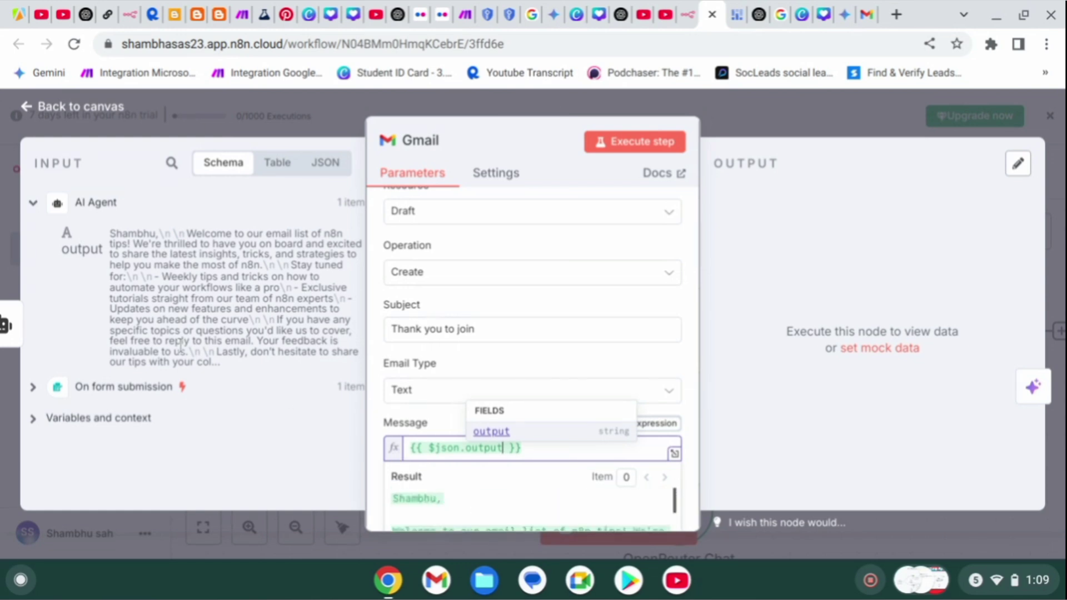
{"action": "left_click", "coordinate": [476, 355]}
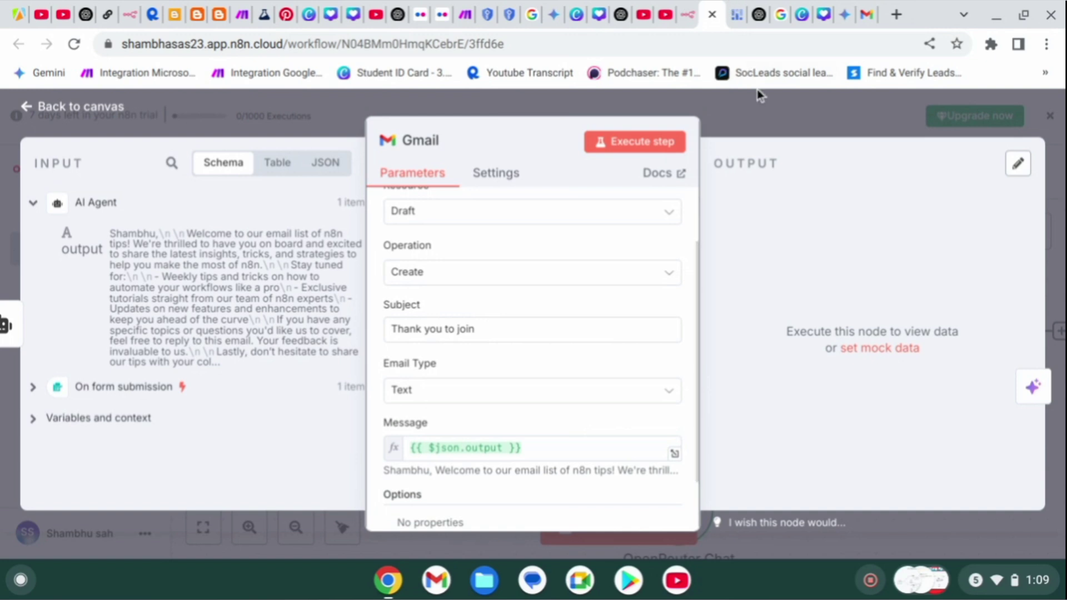
{"action": "left_click", "coordinate": [766, 128]}
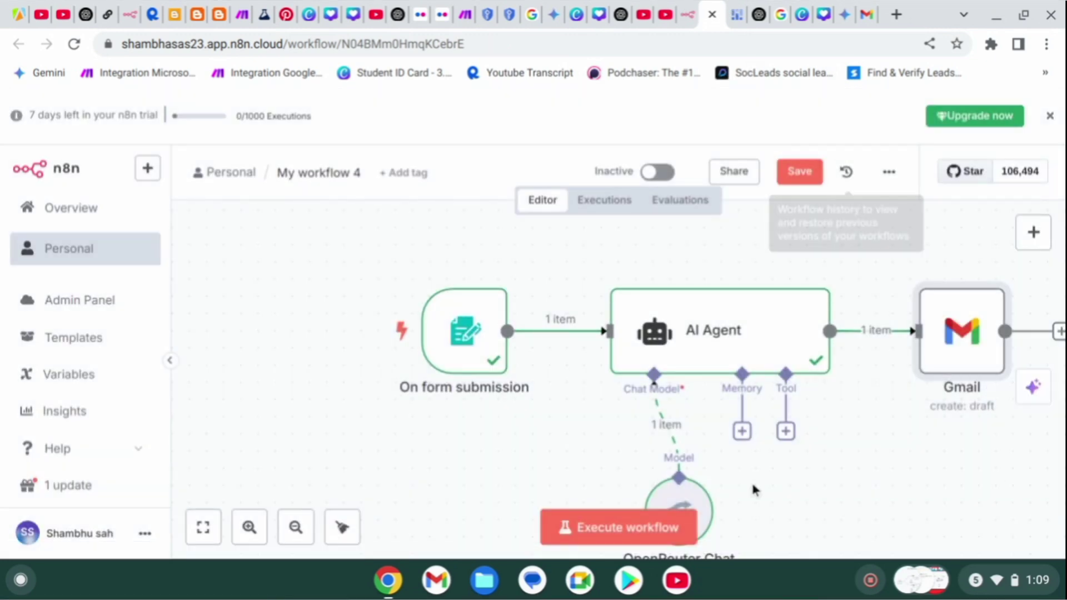
{"action": "scroll", "coordinate": [633, 276], "scroll_direction": "right", "scroll_amount": 5}
{"action": "scroll", "coordinate": [633, 277], "scroll_direction": "left", "scroll_amount": 6}
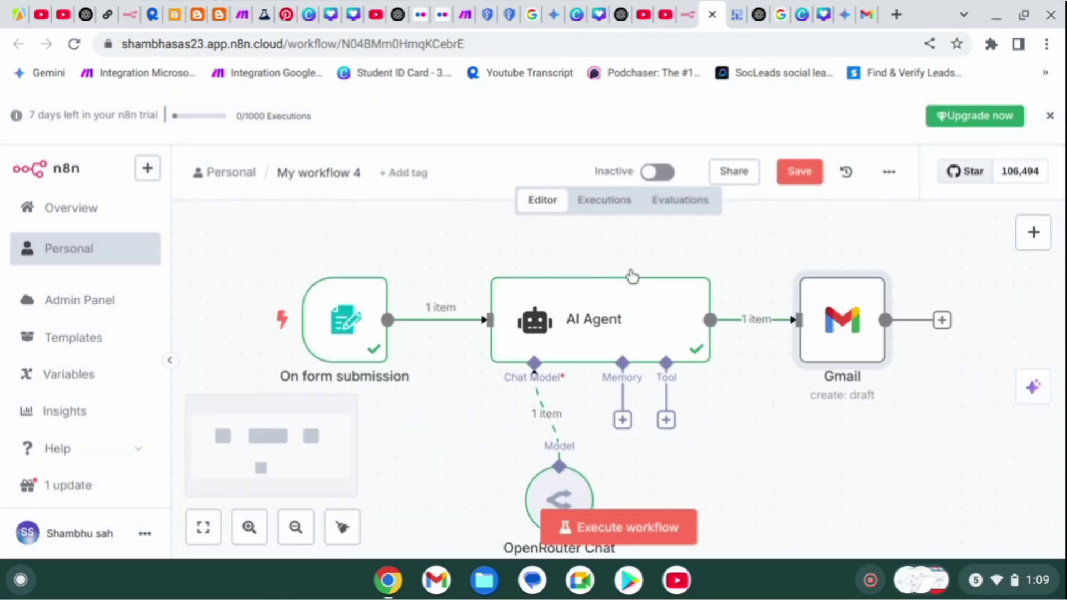
{"action": "scroll", "coordinate": [633, 276], "scroll_direction": "right", "scroll_amount": 4}
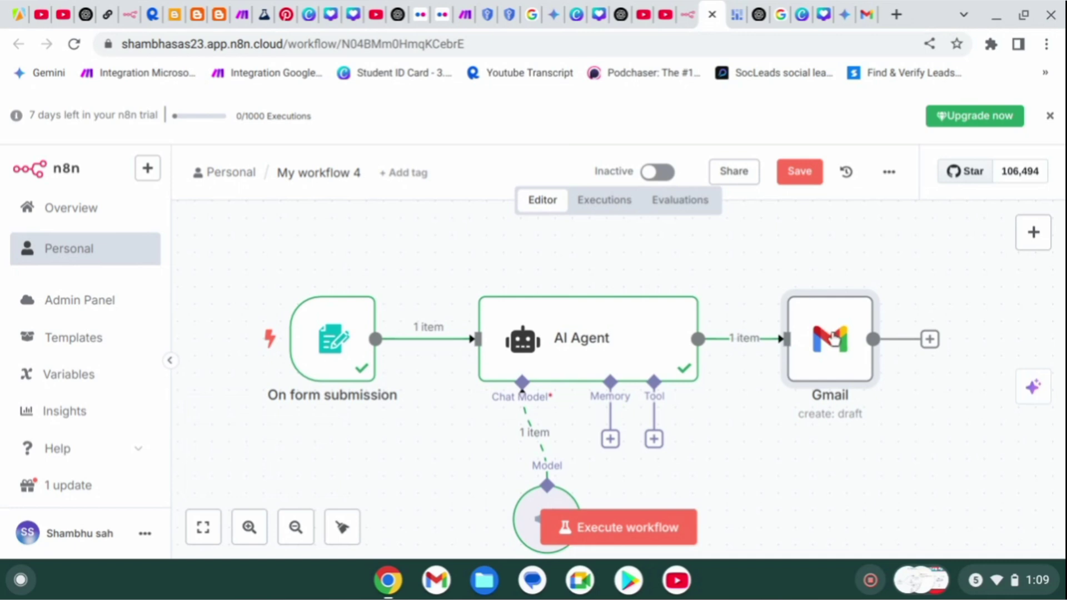
{"action": "mouse_move", "coordinate": [419, 343]}
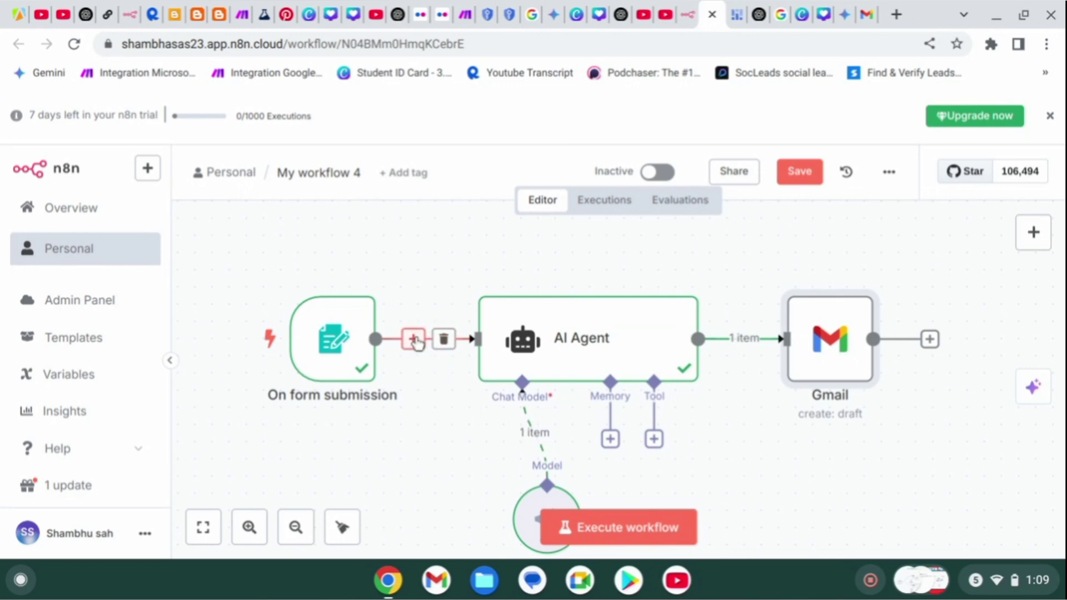
Duplicate the AI Agent as AI Agent1 and move it below the Gmail step.
{"action": "left_click", "coordinate": [413, 339]}
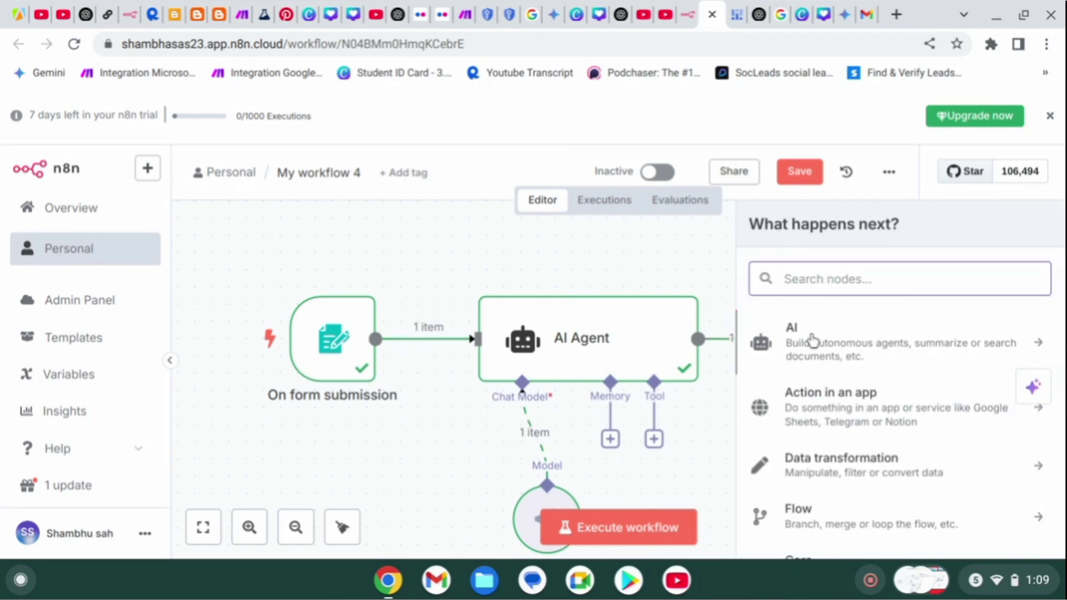
{"action": "scroll", "coordinate": [811, 340], "scroll_direction": "down", "scroll_amount": 5}
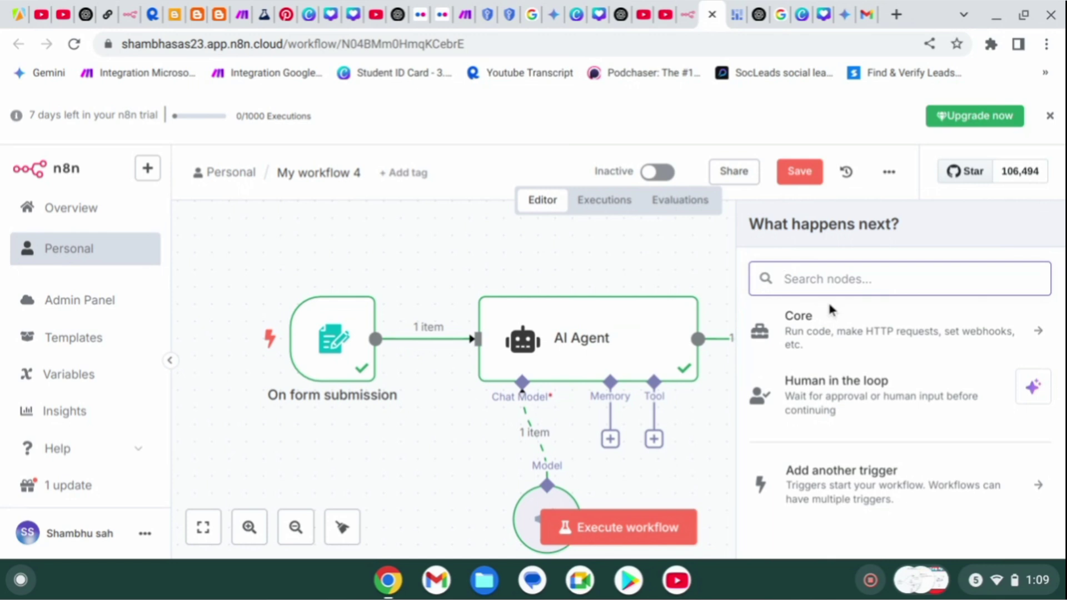
{"action": "left_click", "coordinate": [615, 244]}
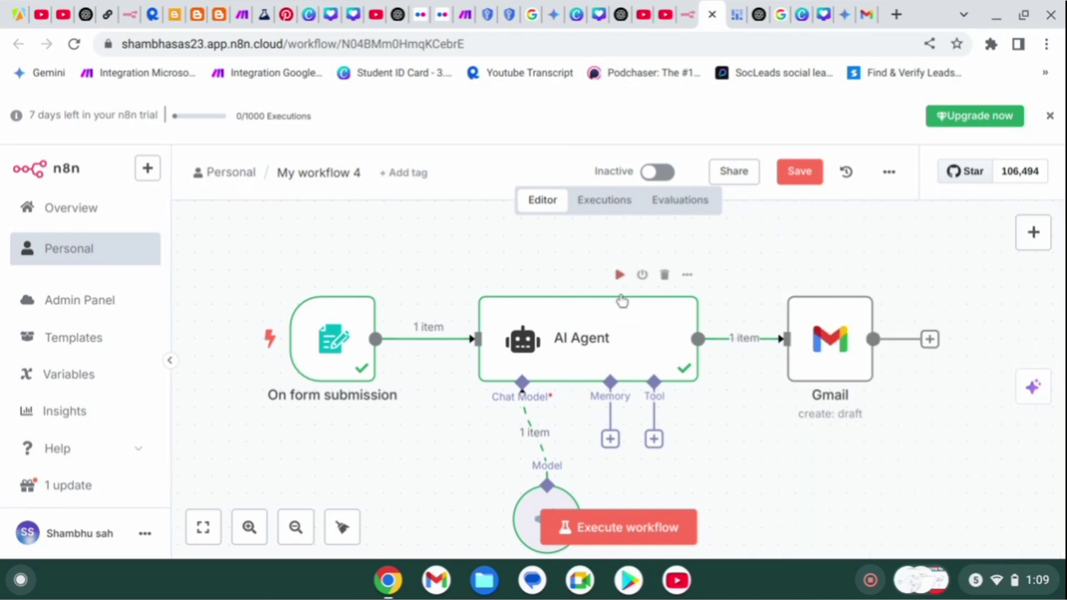
{"action": "right_click", "coordinate": [490, 326]}
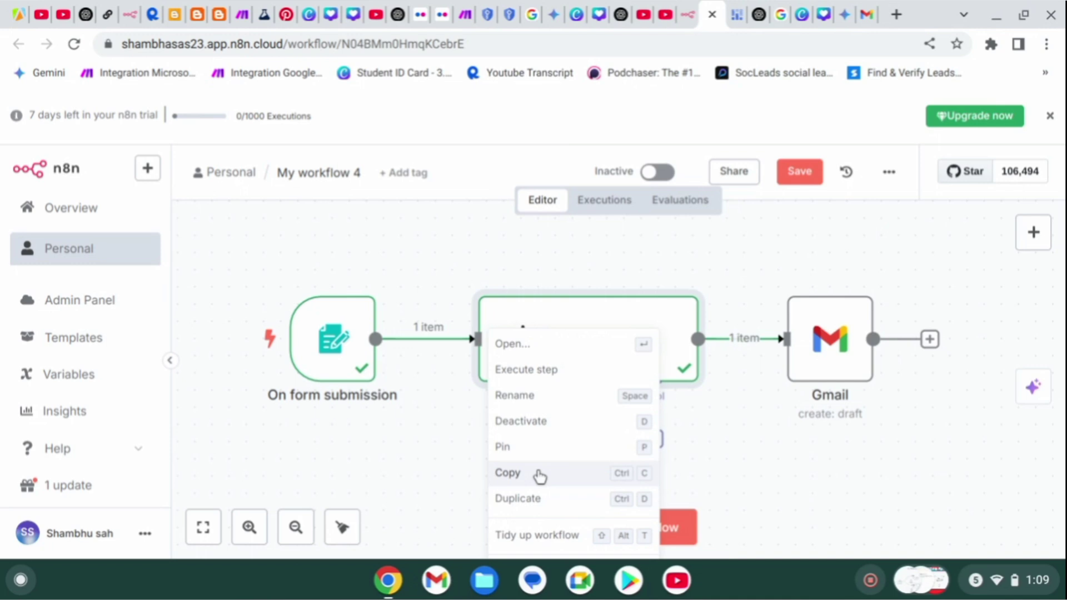
{"action": "left_click", "coordinate": [540, 497]}
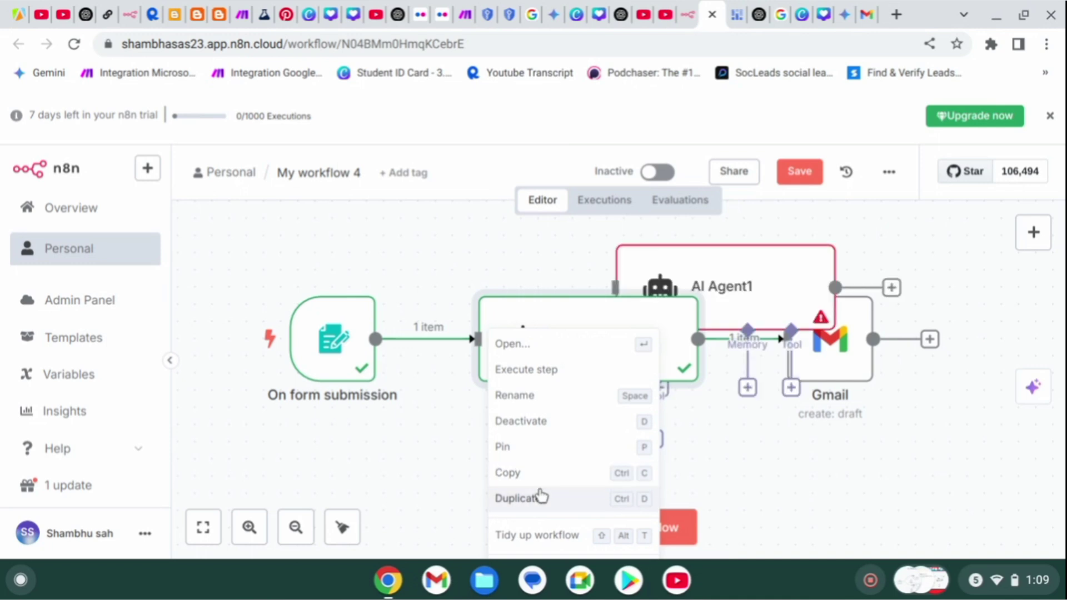
{"action": "scroll", "coordinate": [787, 457], "scroll_direction": "down", "scroll_amount": 1}
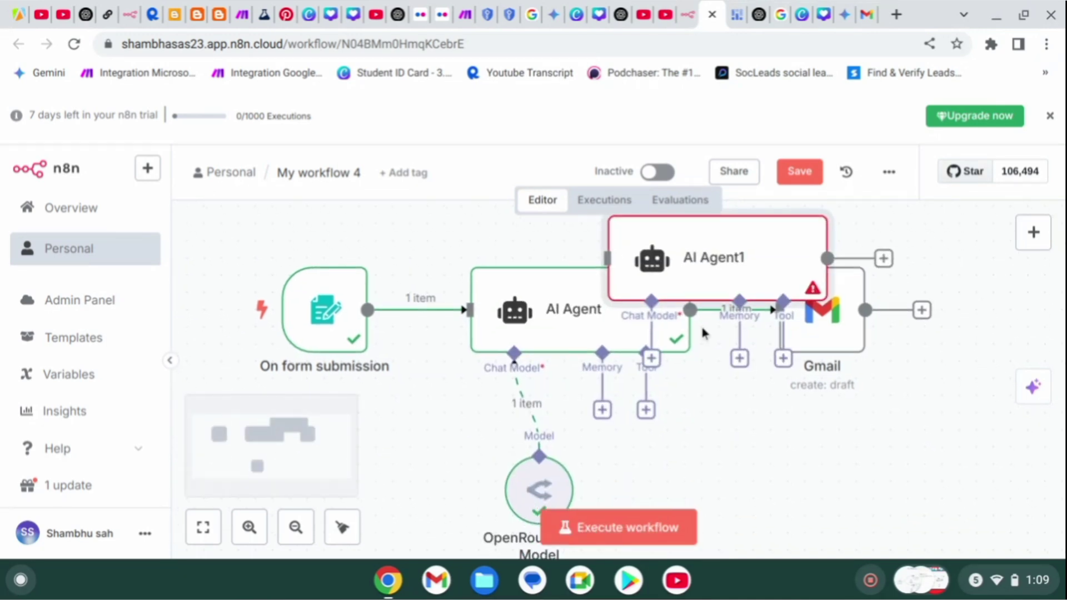
{"action": "left_click_drag", "start_coordinate": [691, 285], "coordinate": [489, 542]}
Arrange AI Agent1 beneath the original agent and wire the form submission output to it.
{"action": "scroll", "coordinate": [468, 496], "scroll_direction": "up", "scroll_amount": 2}
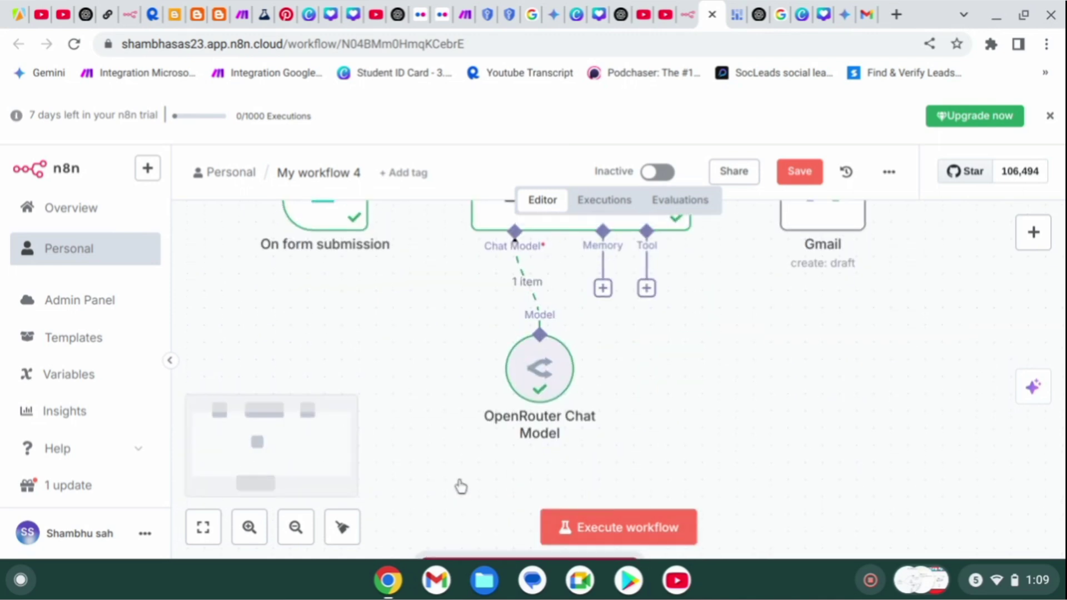
{"action": "left_click", "coordinate": [203, 528]}
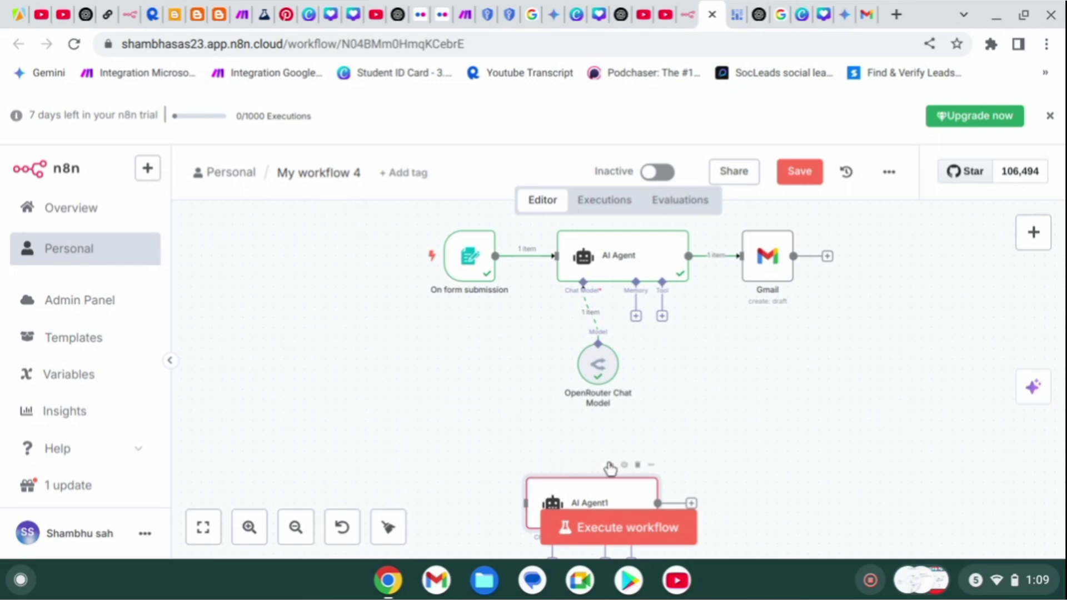
{"action": "left_click_drag", "start_coordinate": [603, 485], "coordinate": [457, 435]}
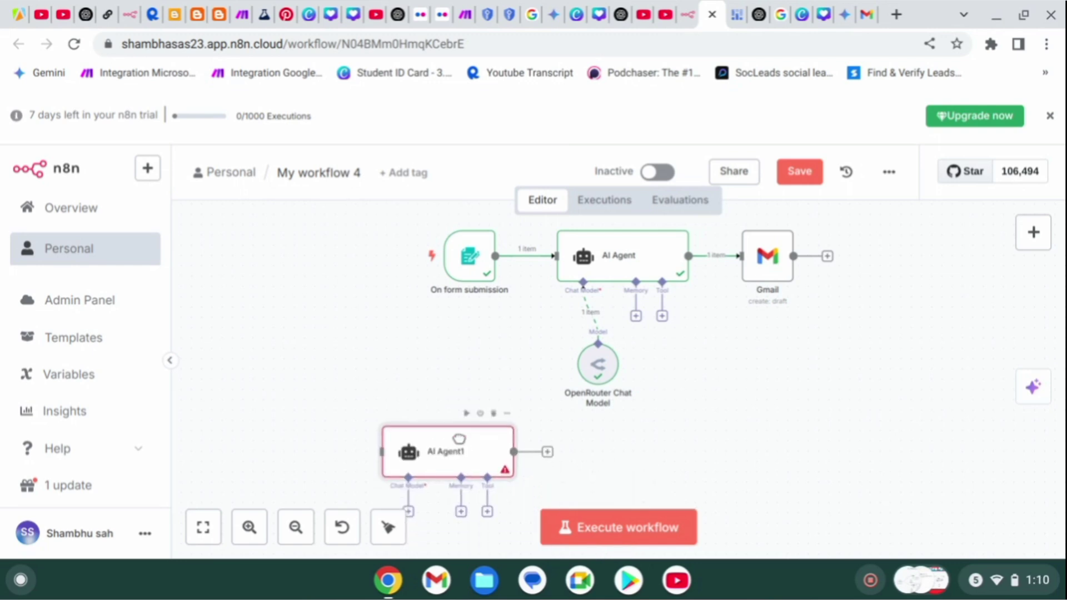
{"action": "left_click_drag", "start_coordinate": [602, 376], "coordinate": [561, 345]}
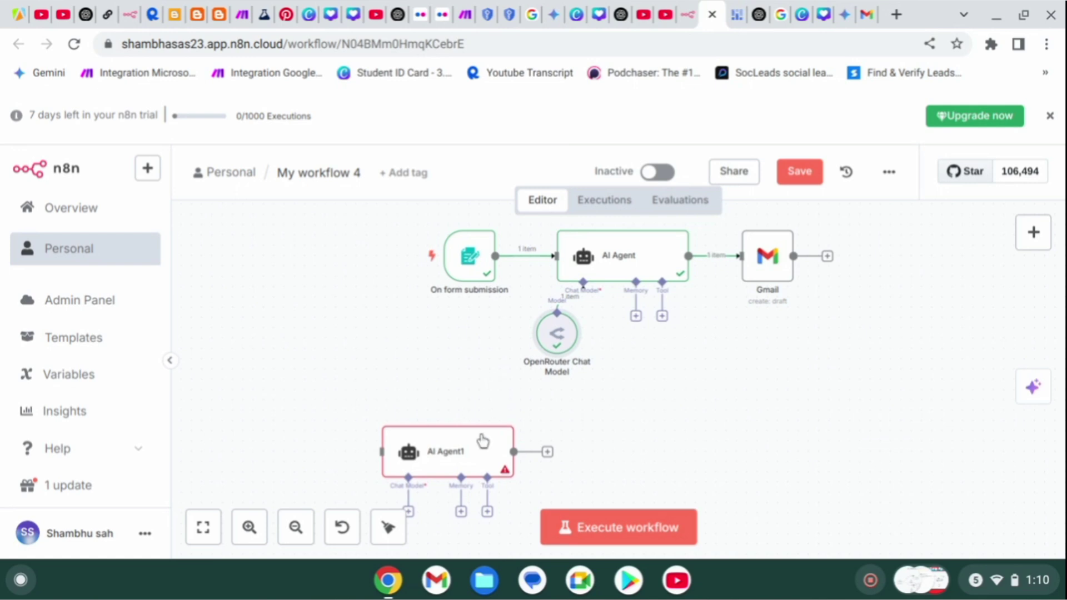
{"action": "left_click_drag", "start_coordinate": [483, 441], "coordinate": [616, 409]}
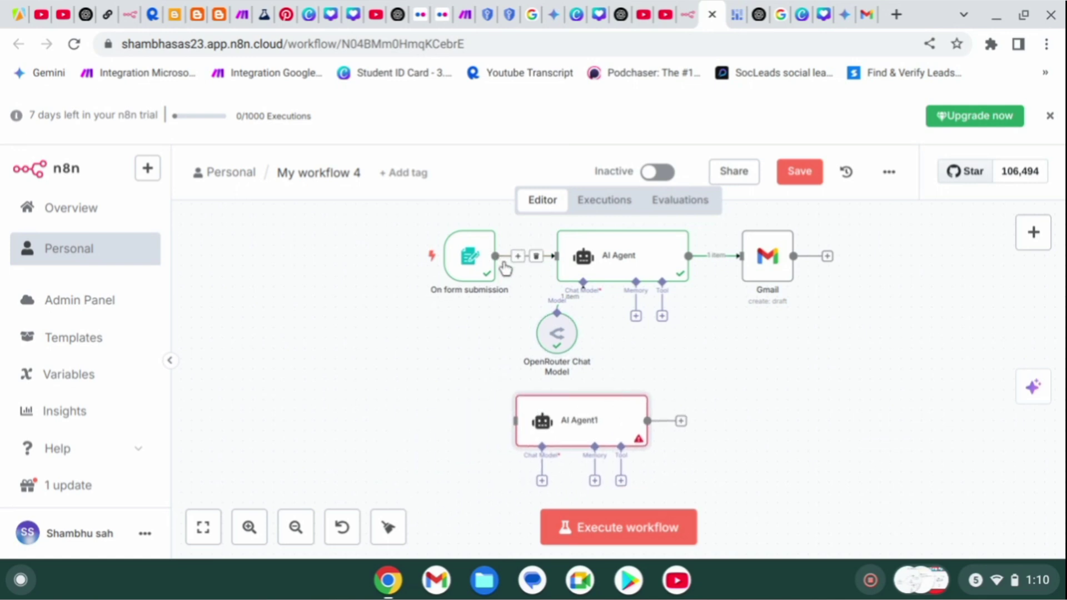
{"action": "left_click_drag", "start_coordinate": [495, 256], "coordinate": [510, 409]}
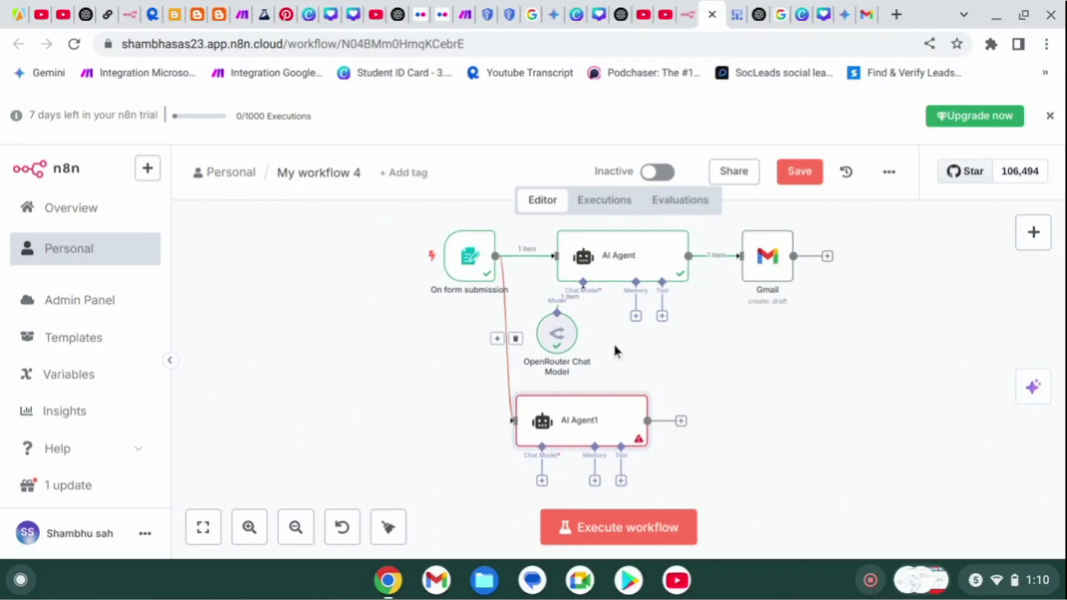
Duplicate the OpenRouter Chat Model, place the copy below AI Agent1 and link it as its chat model.
{"action": "right_click", "coordinate": [557, 340]}
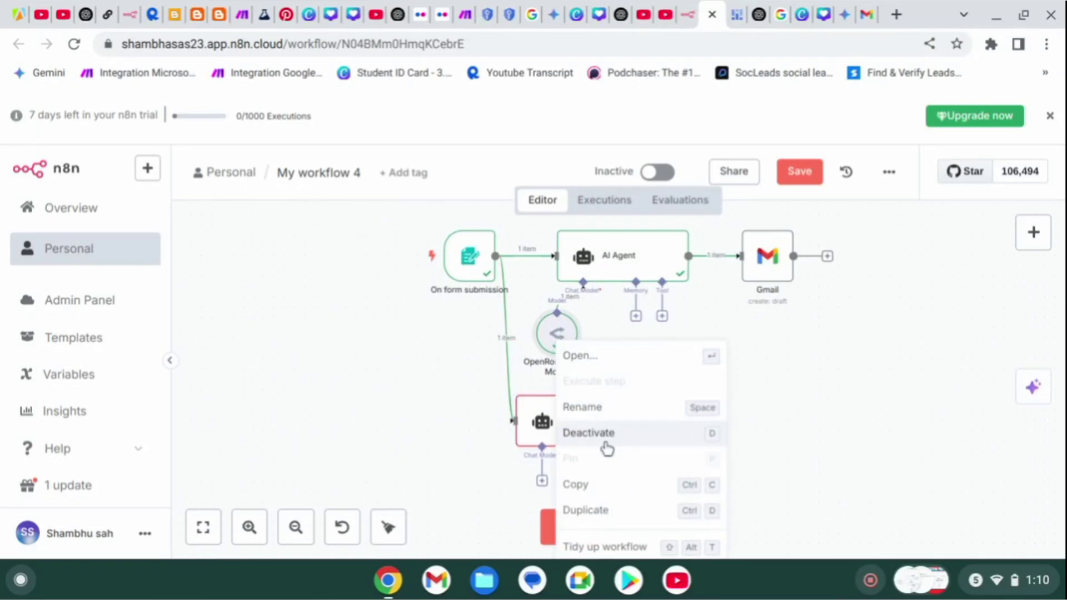
{"action": "left_click", "coordinate": [609, 520]}
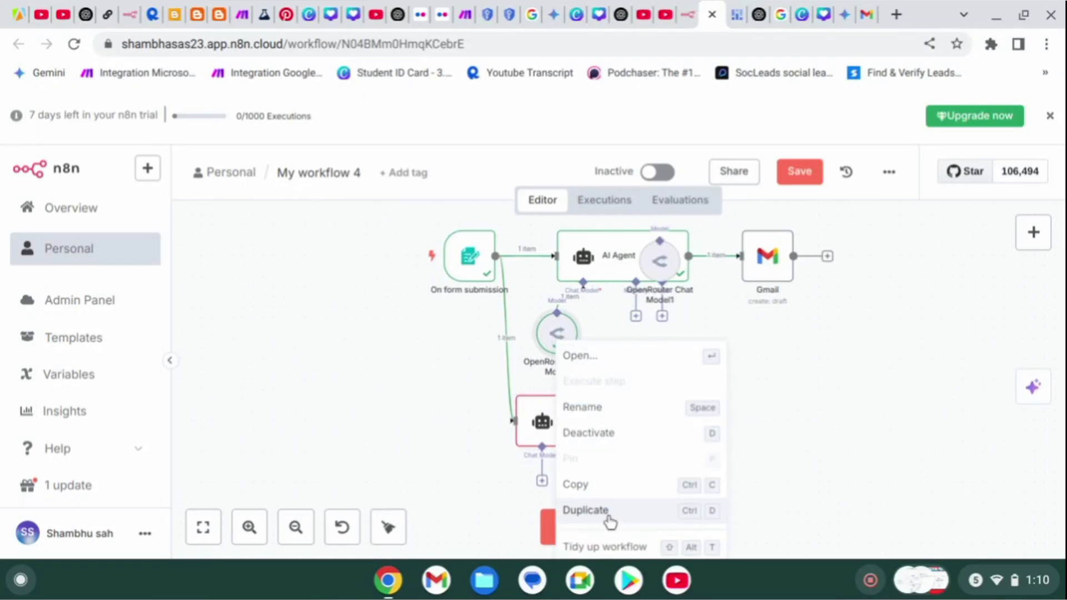
{"action": "left_click_drag", "start_coordinate": [653, 286], "coordinate": [537, 412]}
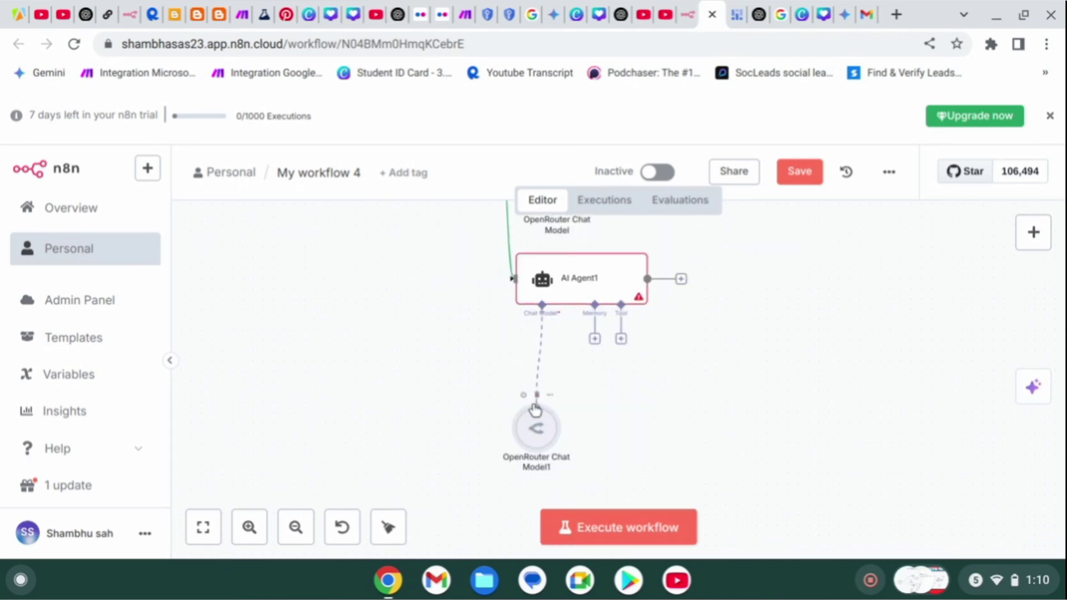
{"action": "left_click_drag", "start_coordinate": [535, 408], "coordinate": [542, 305]}
{"action": "left_click", "coordinate": [203, 527]}
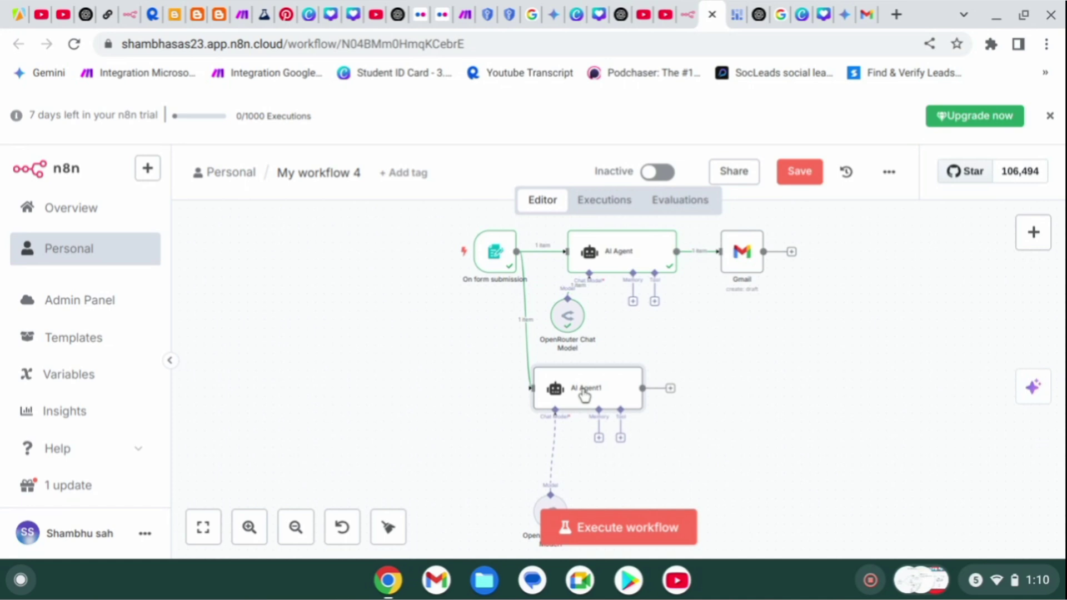
{"action": "left_click_drag", "start_coordinate": [583, 395], "coordinate": [548, 405]}
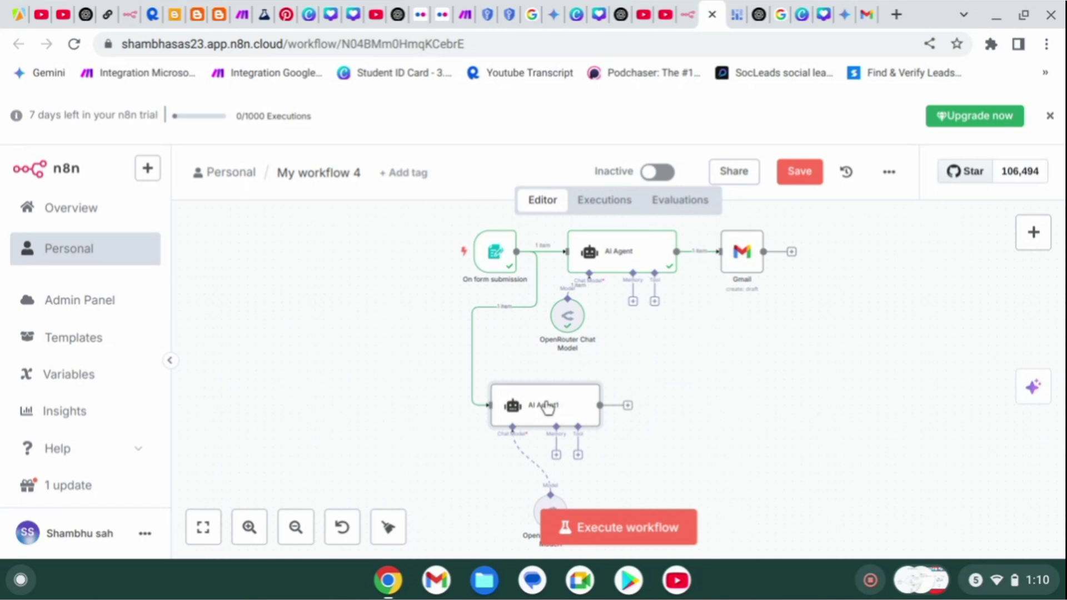
In AI Agent1's prompt, replace 'welcome' with 'terms and conditions', then close the node panel.
{"action": "double_click", "coordinate": [547, 407]}
{"action": "right_click", "coordinate": [661, 360]}
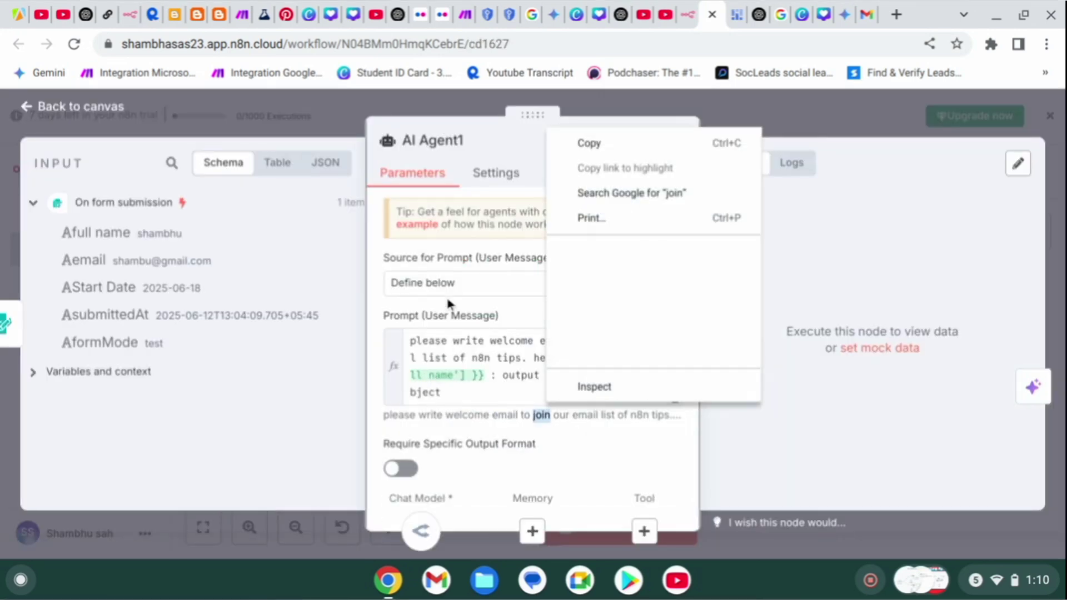
{"action": "left_click", "coordinate": [448, 303]}
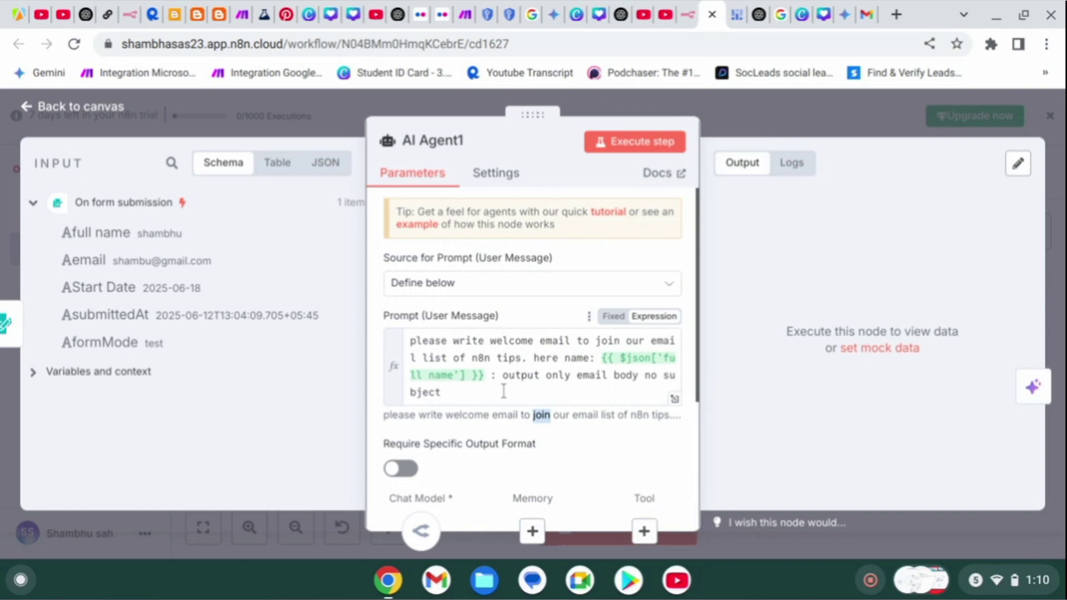
{"action": "left_click", "coordinate": [532, 341]}
{"action": "key", "text": "BackSpace"}
{"action": "key", "text": "BackSpace"}
{"action": "key", "text": "BackSpace"}
{"action": "key", "text": "BackSpace"}
{"action": "key", "text": "BackSpace"}
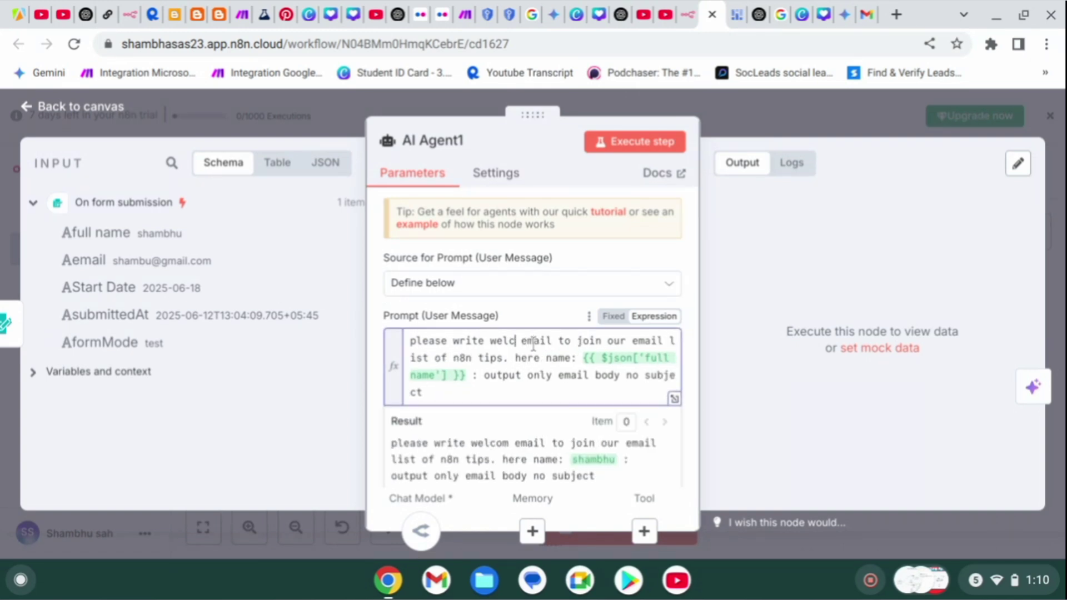
{"action": "key", "text": "BackSpace"}
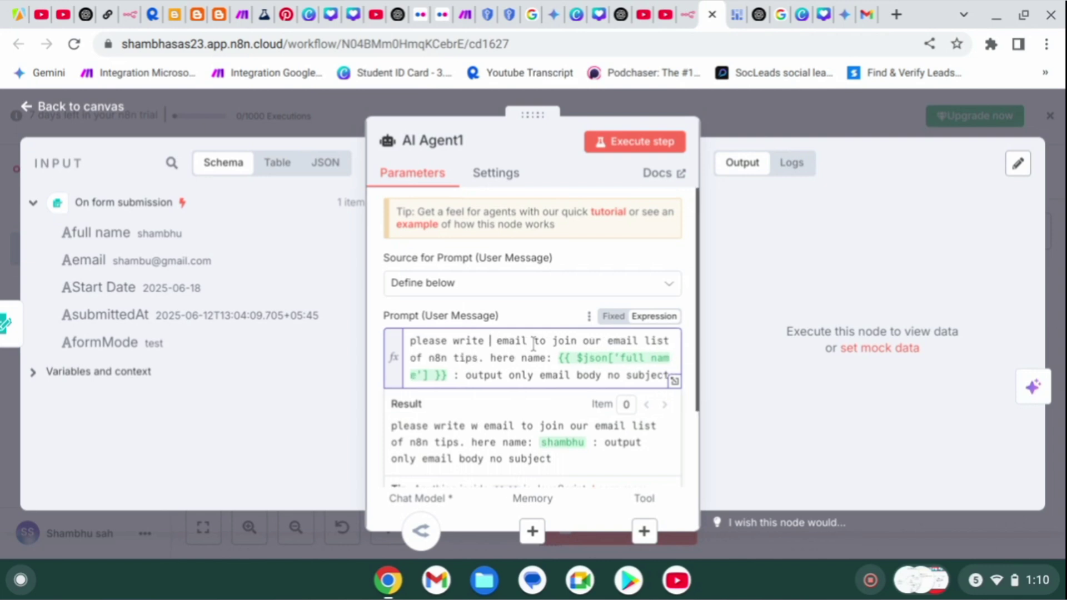
{"action": "type", "text": "terms "}
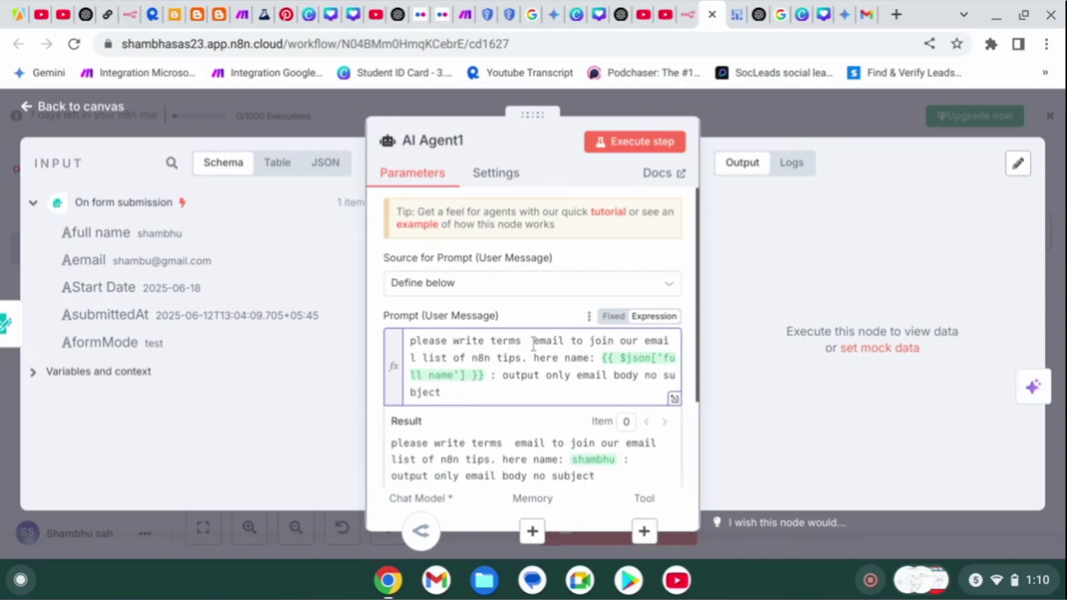
{"action": "type", "text": "and cond"}
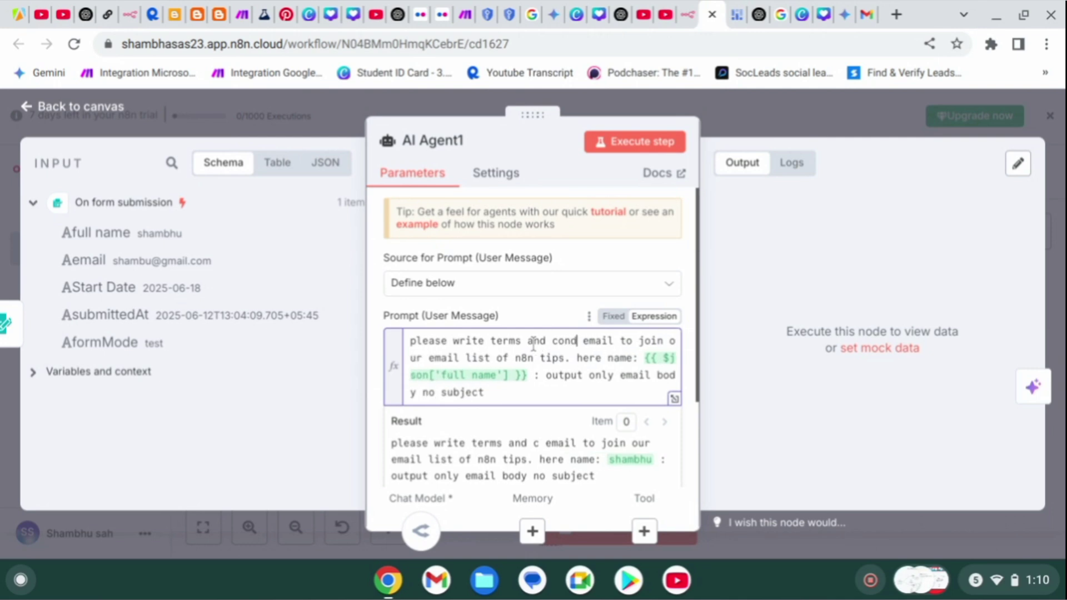
{"action": "type", "text": "itions"}
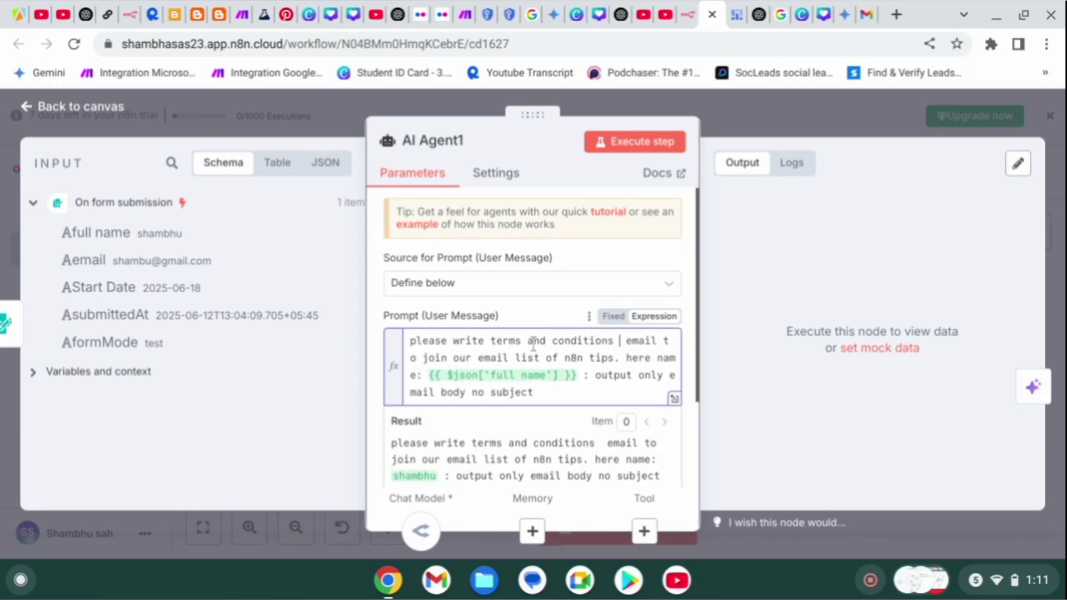
{"action": "key", "text": "BackSpace"}
{"action": "scroll", "coordinate": [620, 363], "scroll_direction": "down", "scroll_amount": 2}
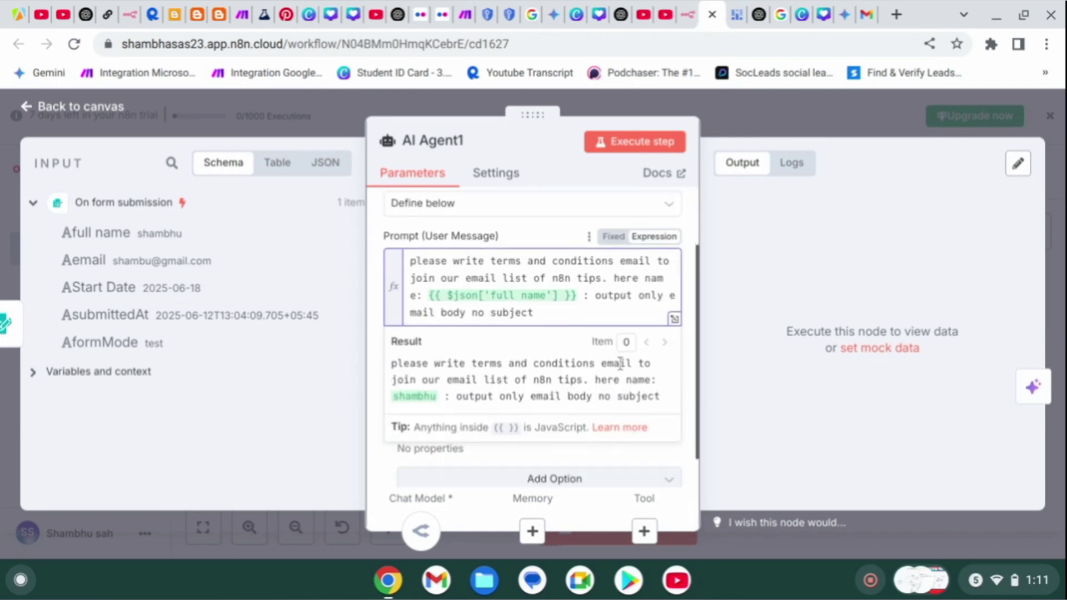
{"action": "scroll", "coordinate": [620, 364], "scroll_direction": "down", "scroll_amount": 1}
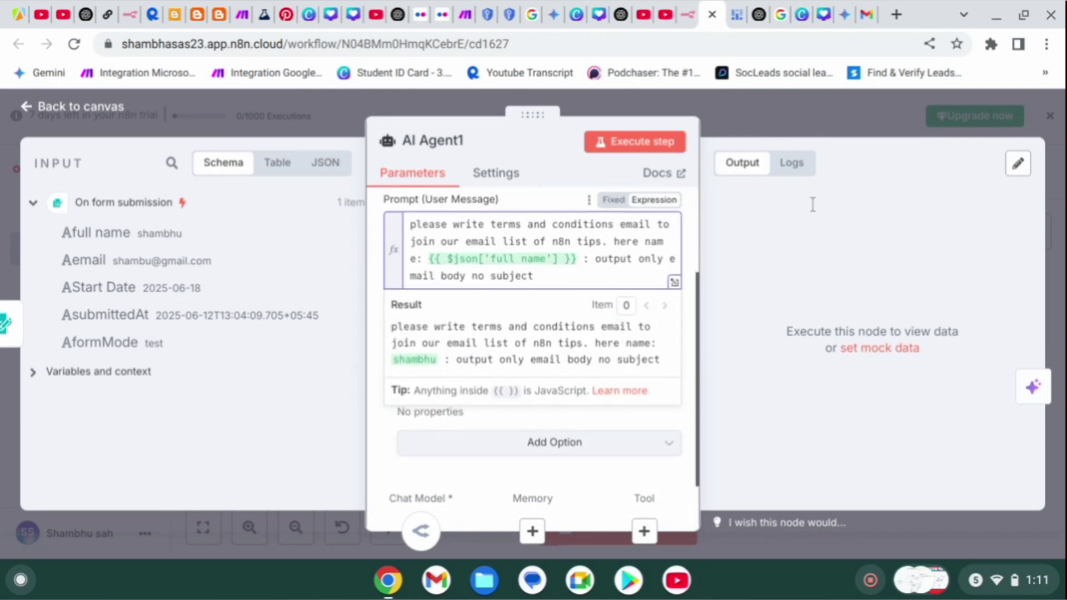
{"action": "left_click", "coordinate": [821, 122]}
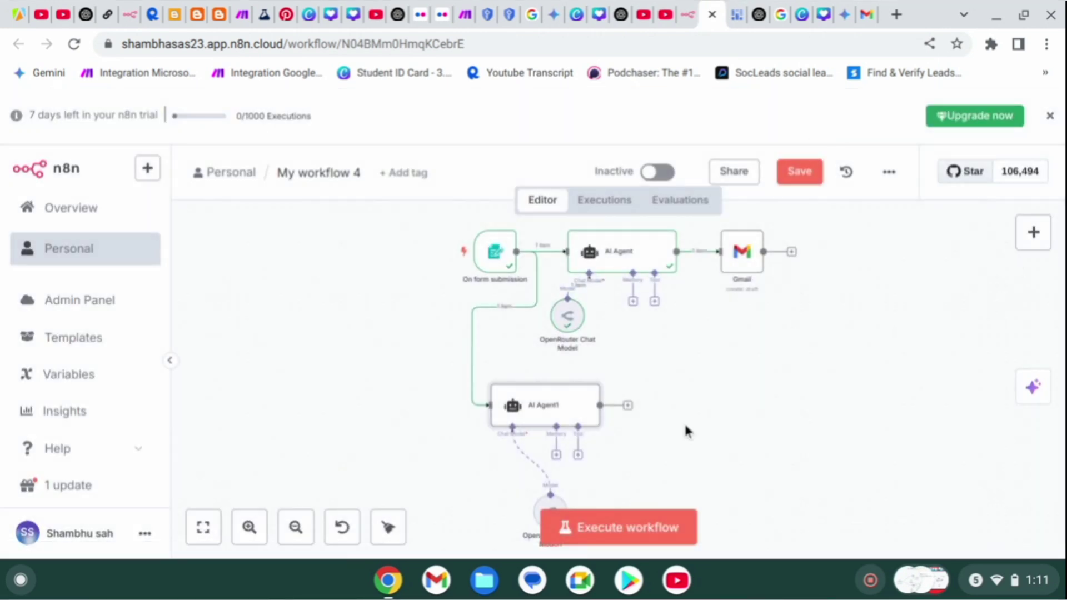
Duplicate the Gmail node as Gmail1, place it right of AI Agent1, and connect AI Agent1's output to it.
{"action": "right_click", "coordinate": [742, 255]}
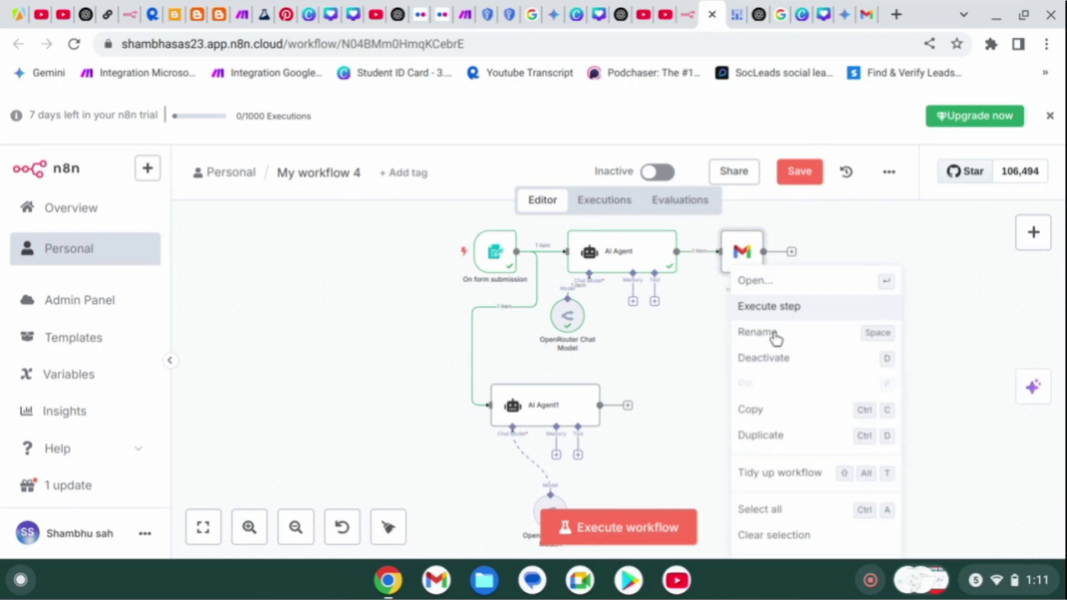
{"action": "left_click", "coordinate": [800, 410]}
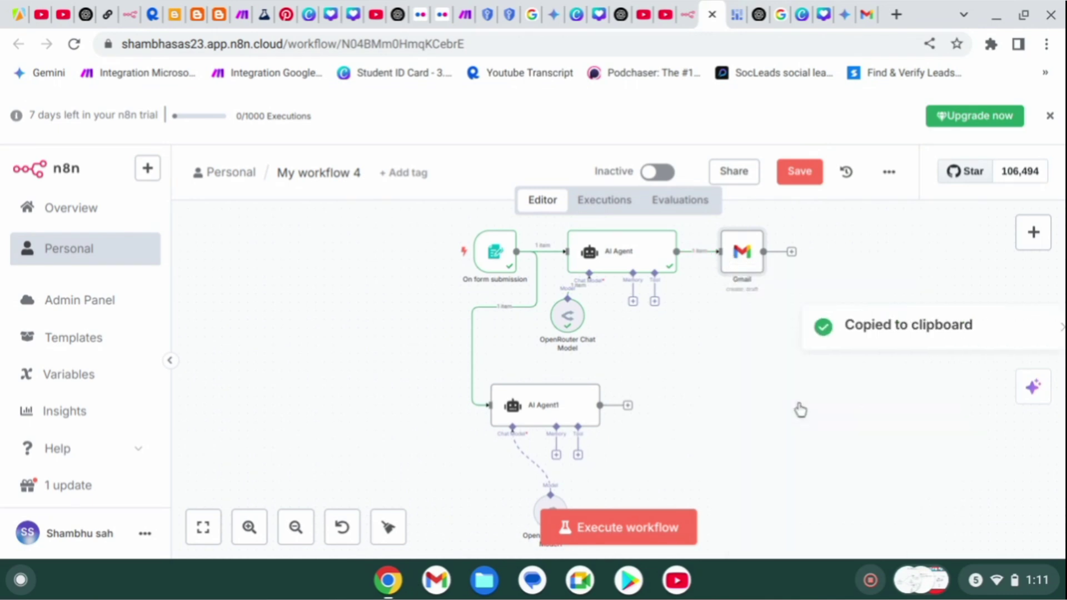
{"action": "right_click", "coordinate": [739, 263]}
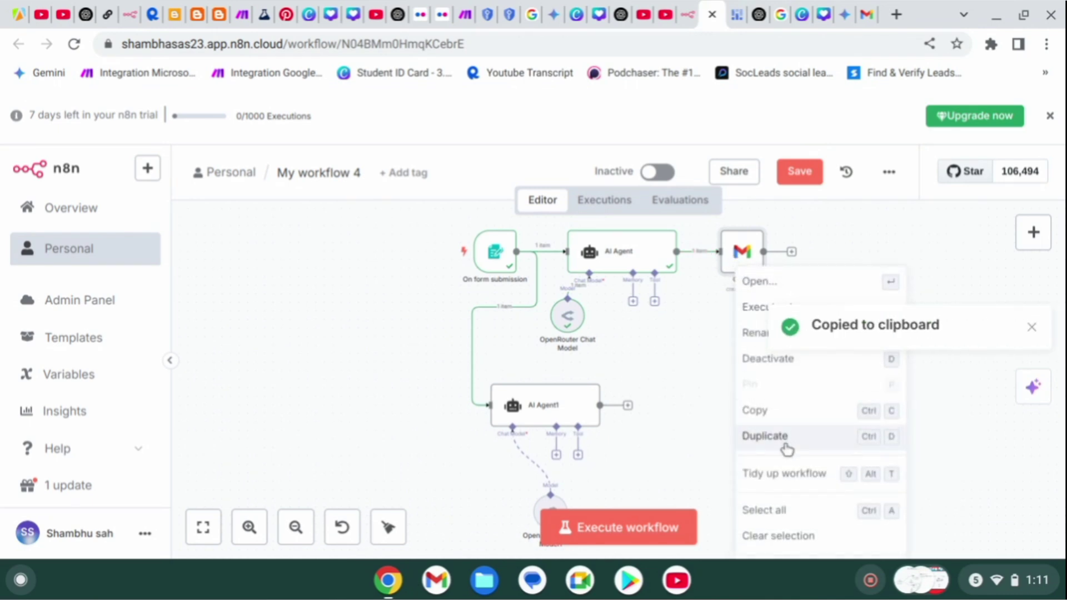
{"action": "left_click", "coordinate": [784, 440]}
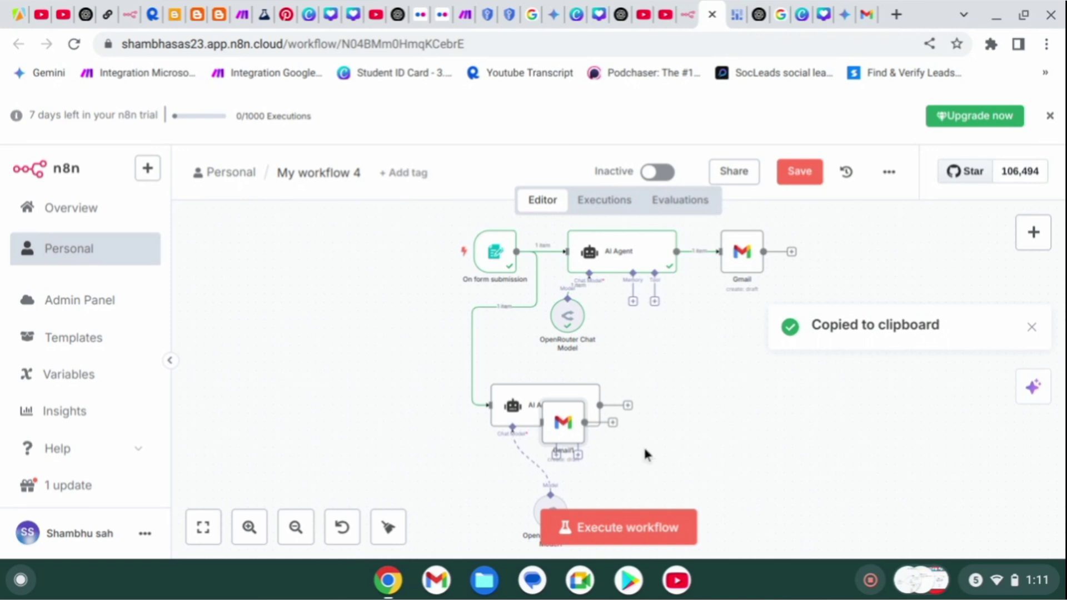
{"action": "left_click_drag", "start_coordinate": [633, 445], "coordinate": [716, 402]}
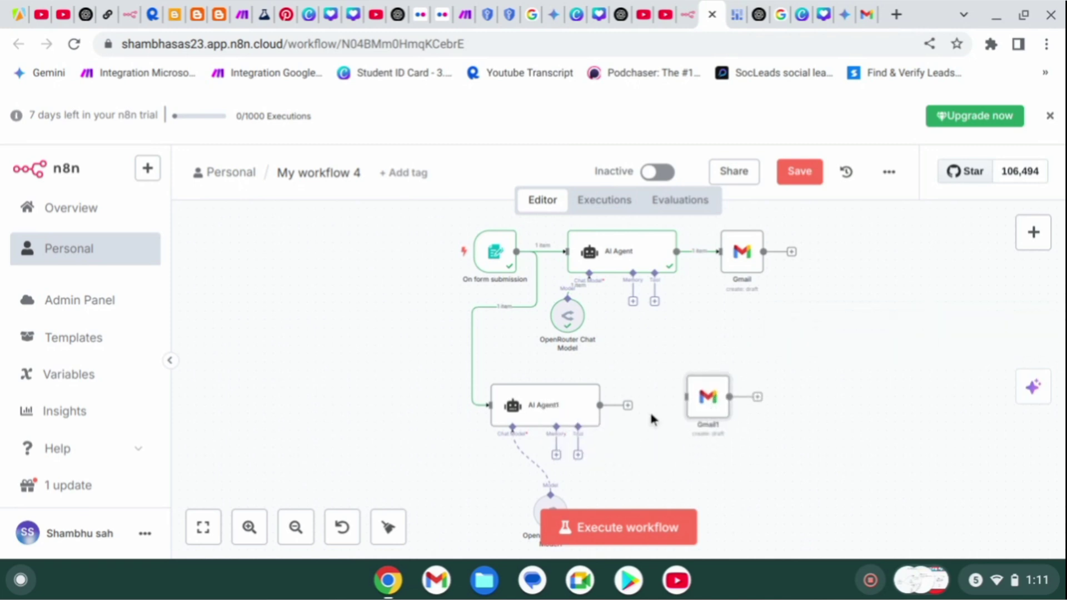
{"action": "left_click_drag", "start_coordinate": [630, 407], "coordinate": [704, 398]}
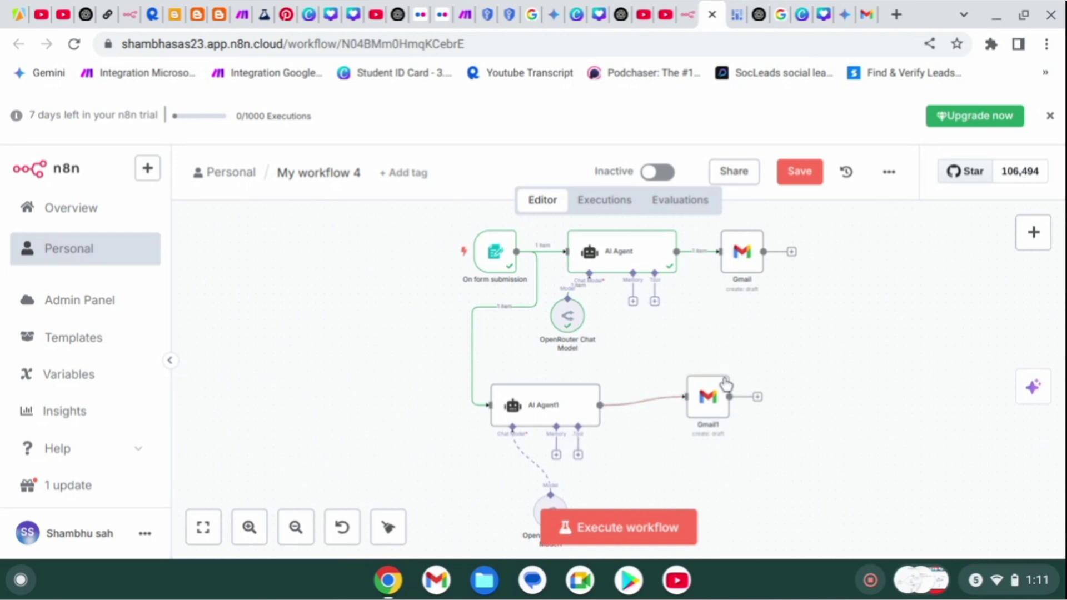
{"action": "left_click", "coordinate": [717, 409]}
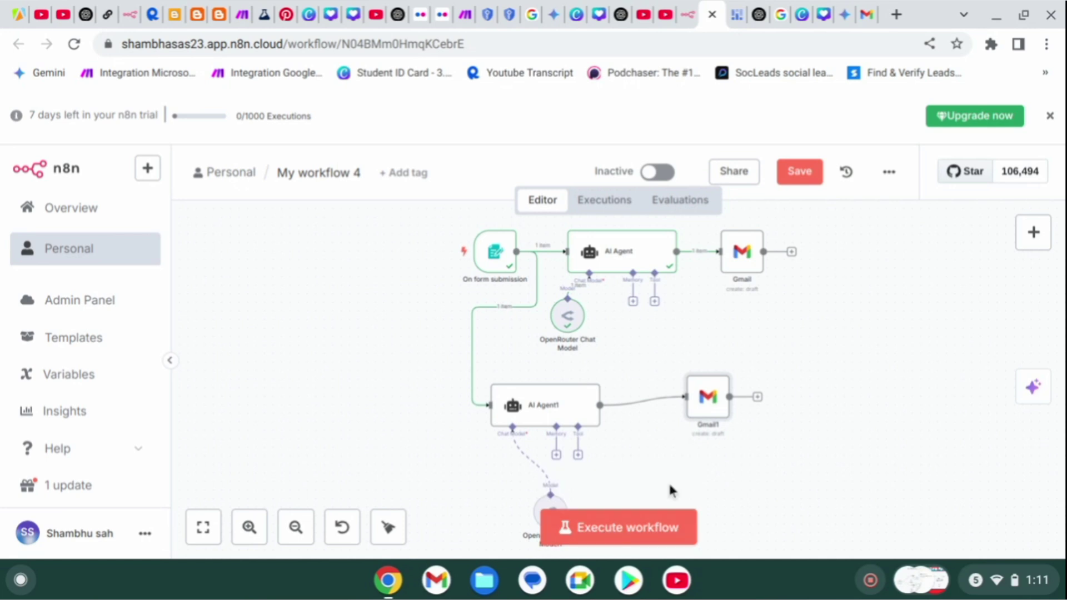
Start a test run and enter a full name and a gmail.com email in the Onboarding form.
{"action": "left_click", "coordinate": [605, 542]}
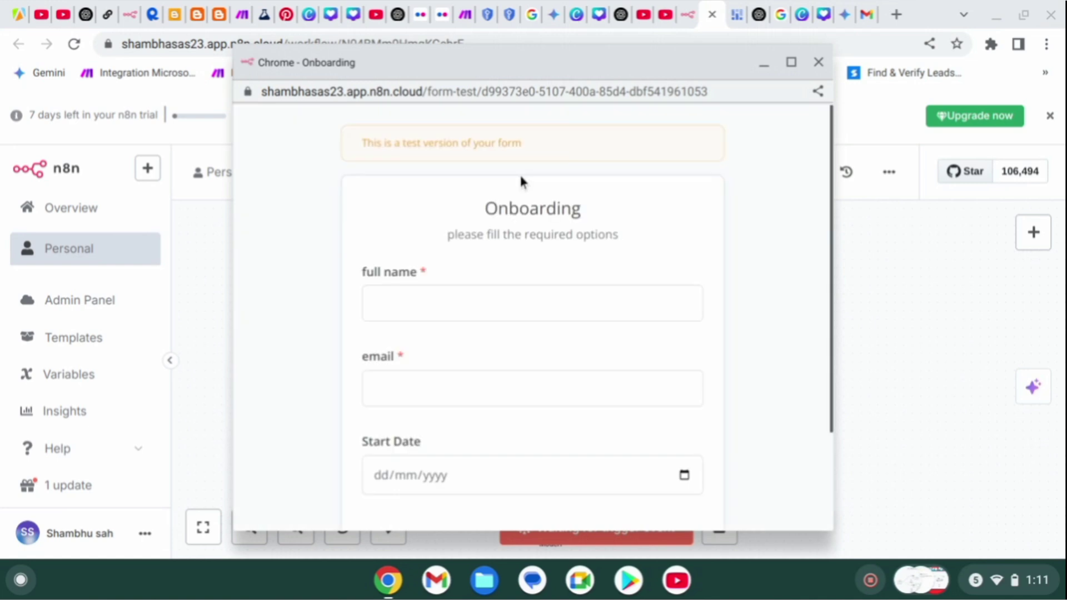
{"action": "left_click", "coordinate": [475, 307]}
{"action": "type", "text": "d"}
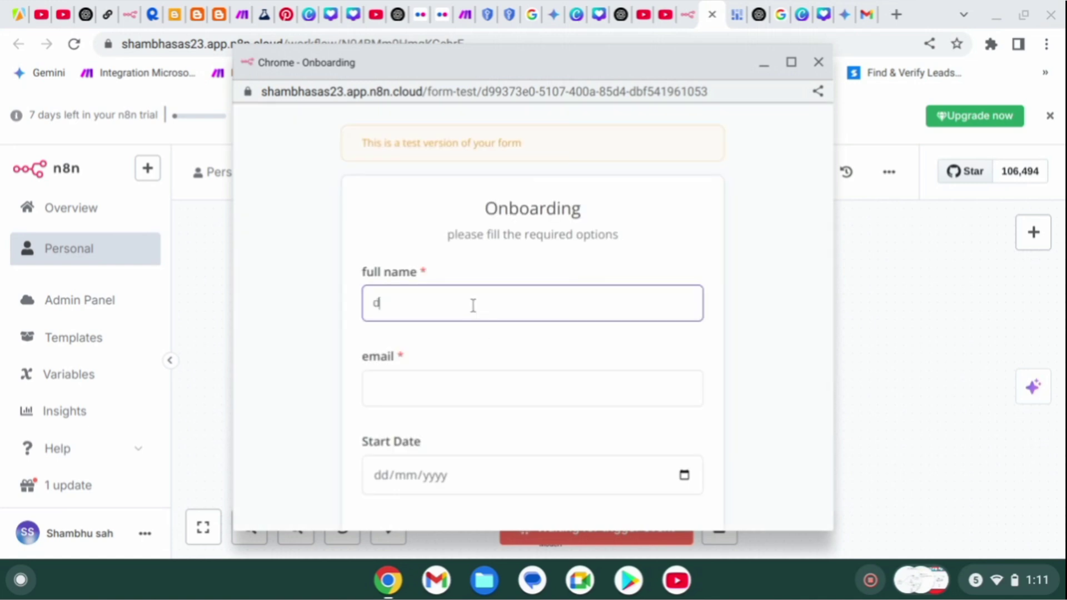
{"action": "type", "text": "hmabju"}
{"action": "left_click", "coordinate": [444, 384]}
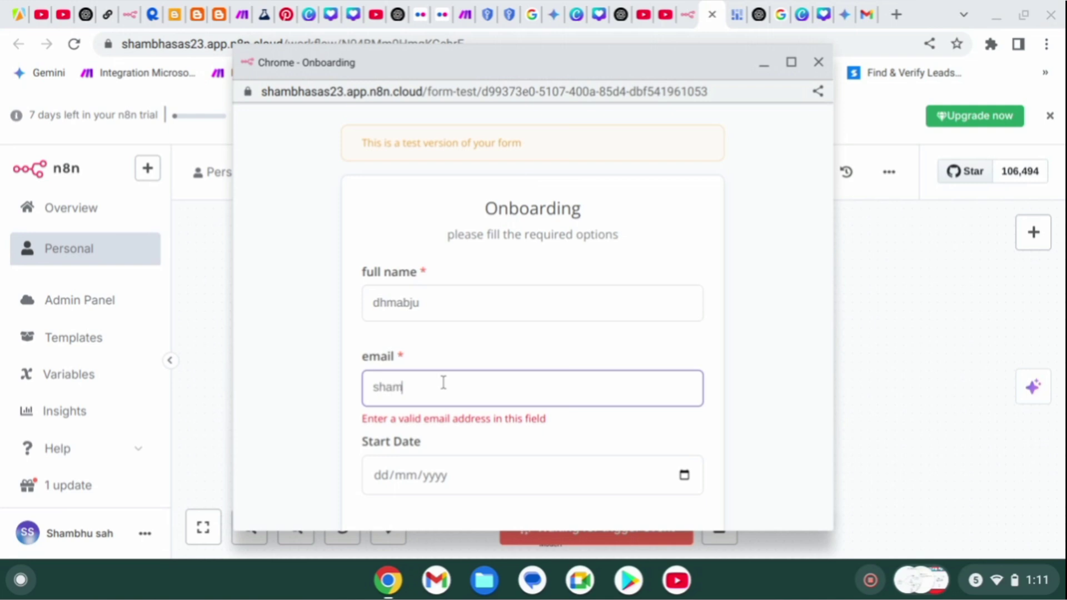
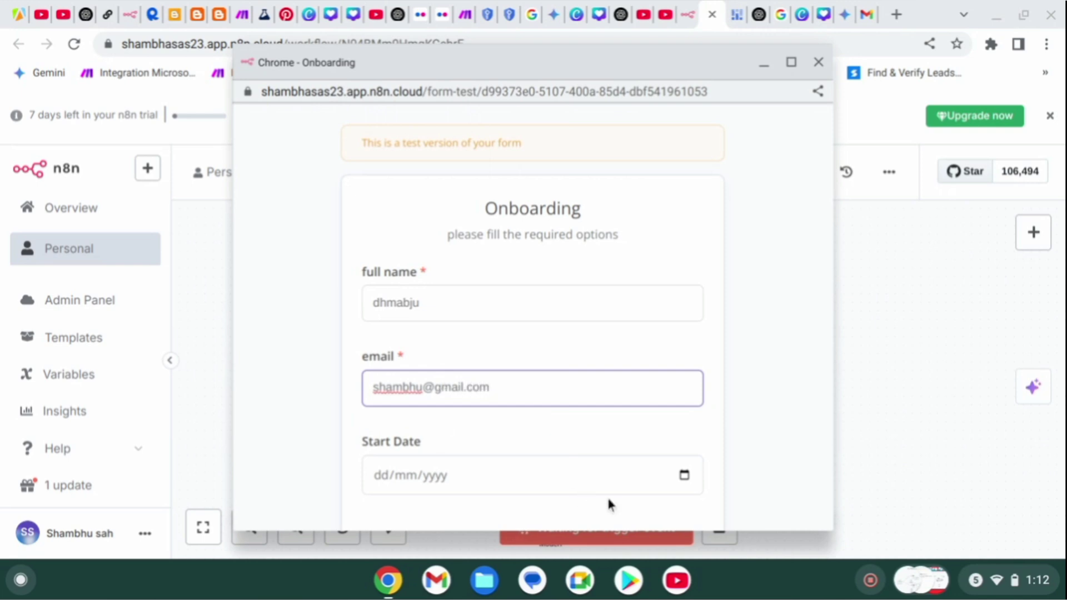
Set the Start Date to 27/06/2025, submit the form, and return to the n8n editor.
{"action": "left_click", "coordinate": [684, 475]}
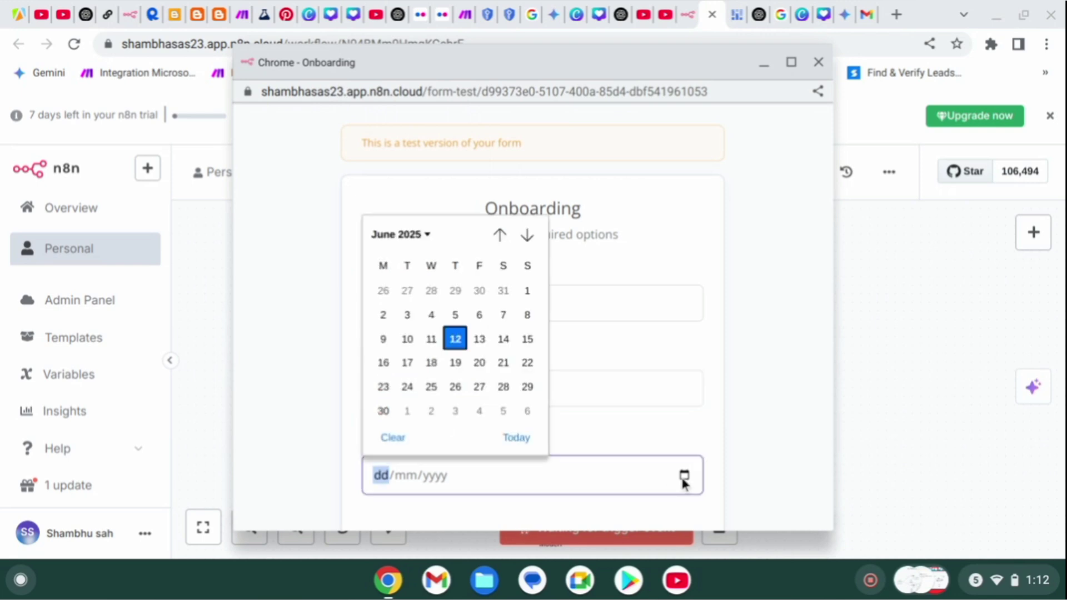
{"action": "left_click", "coordinate": [479, 387]}
{"action": "scroll", "coordinate": [537, 463], "scroll_direction": "down", "scroll_amount": 3}
{"action": "left_click", "coordinate": [528, 453]}
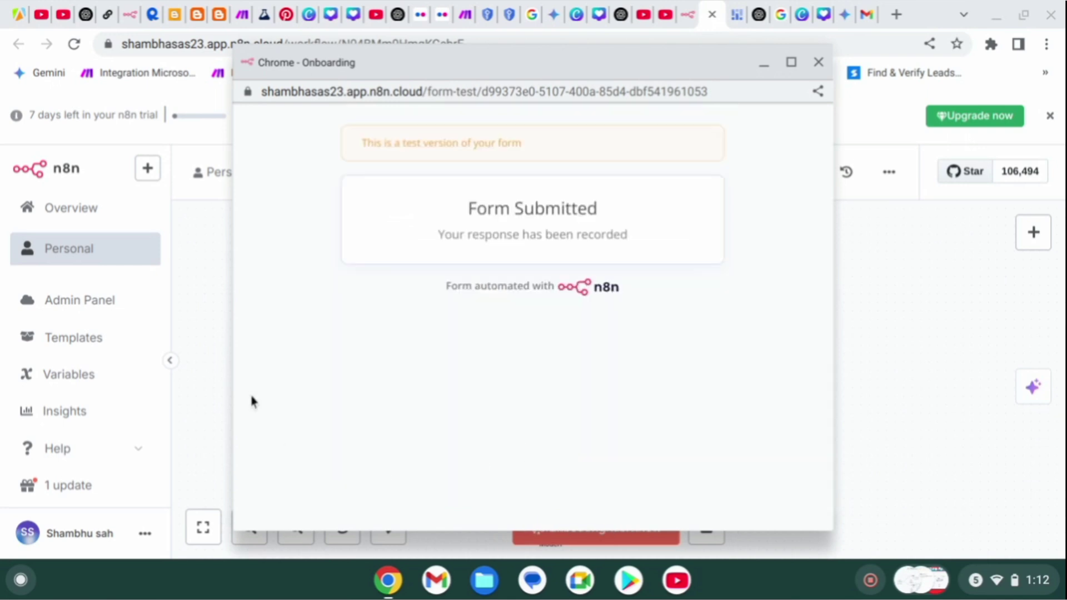
{"action": "left_click", "coordinate": [232, 362]}
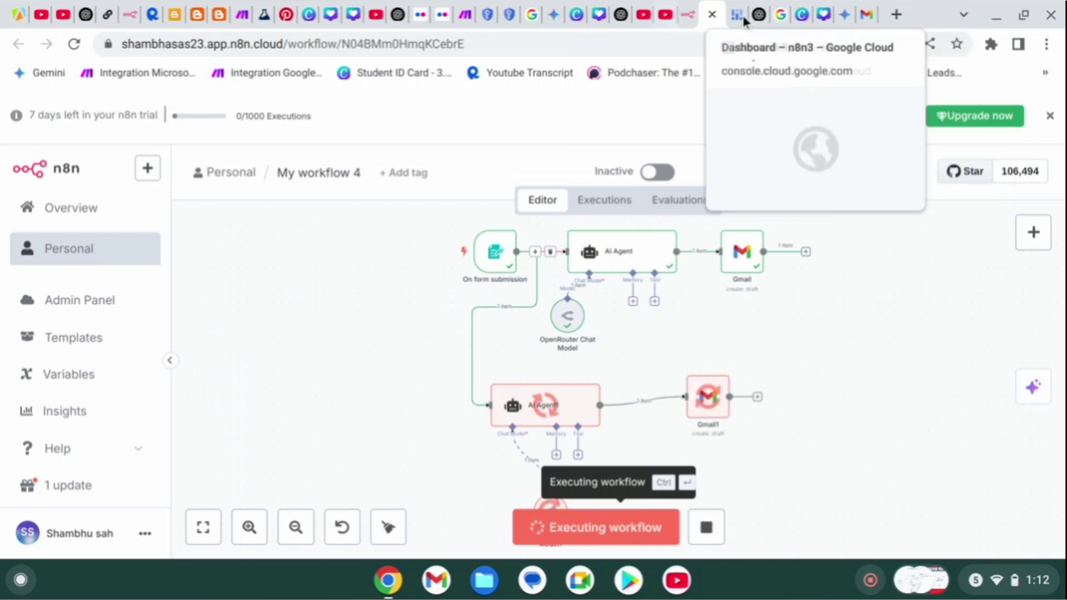
In Gmail Drafts, refresh the list and read through the second 'Thank you to join' draft.
{"action": "left_click", "coordinate": [866, 15]}
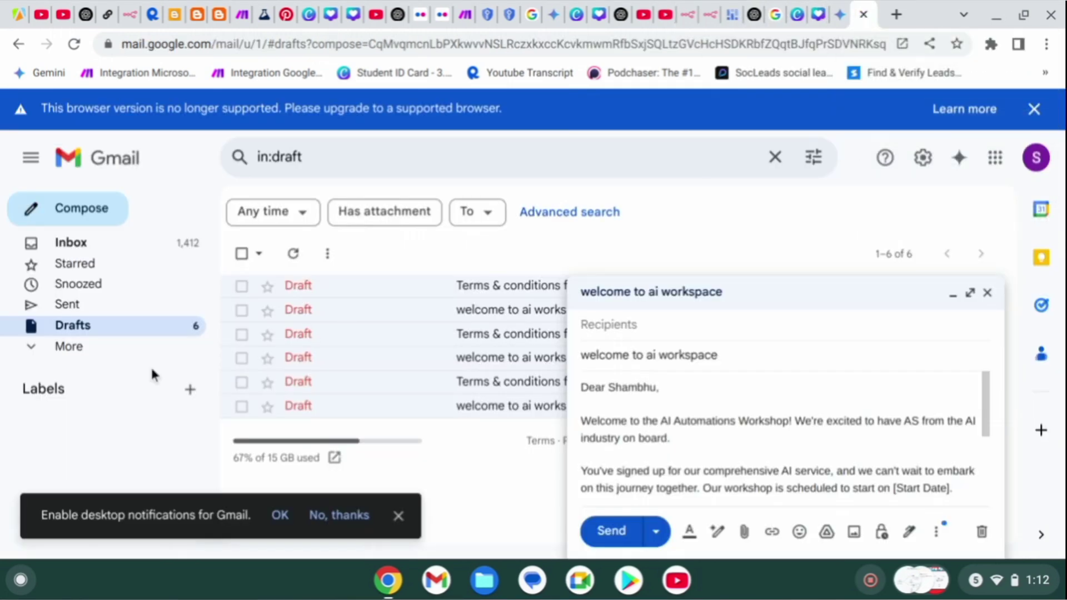
{"action": "left_click", "coordinate": [295, 253]}
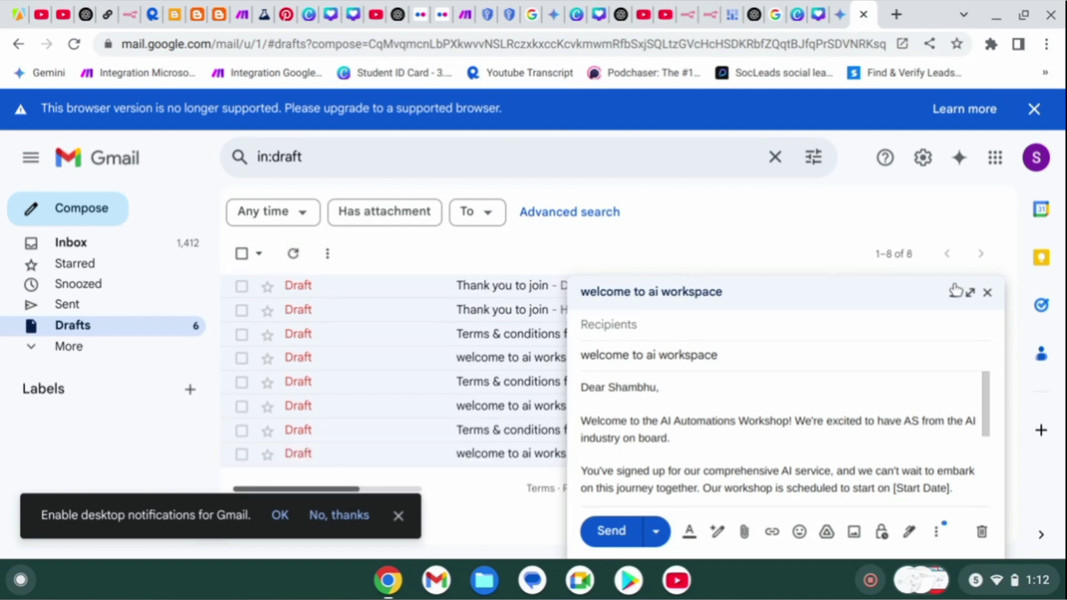
{"action": "left_click", "coordinate": [996, 292]}
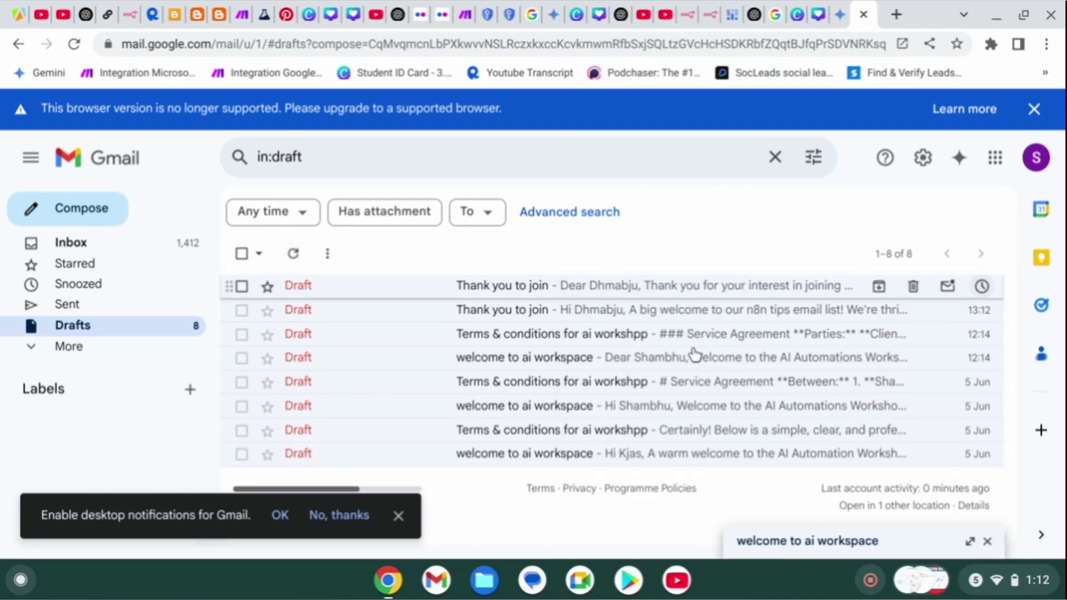
{"action": "left_click", "coordinate": [582, 315]}
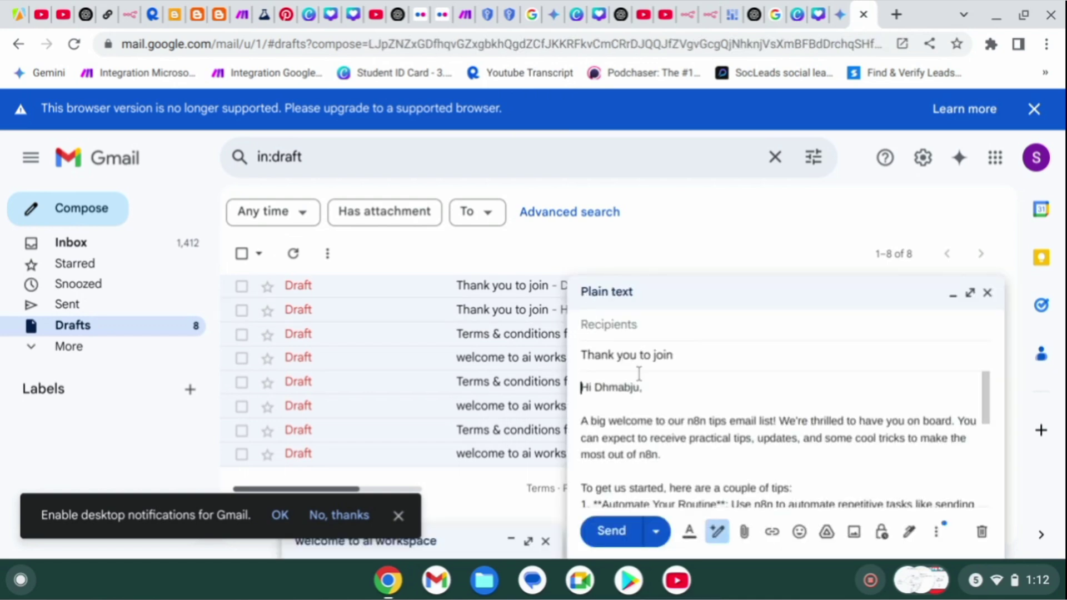
{"action": "scroll", "coordinate": [650, 399], "scroll_direction": "down", "scroll_amount": 5}
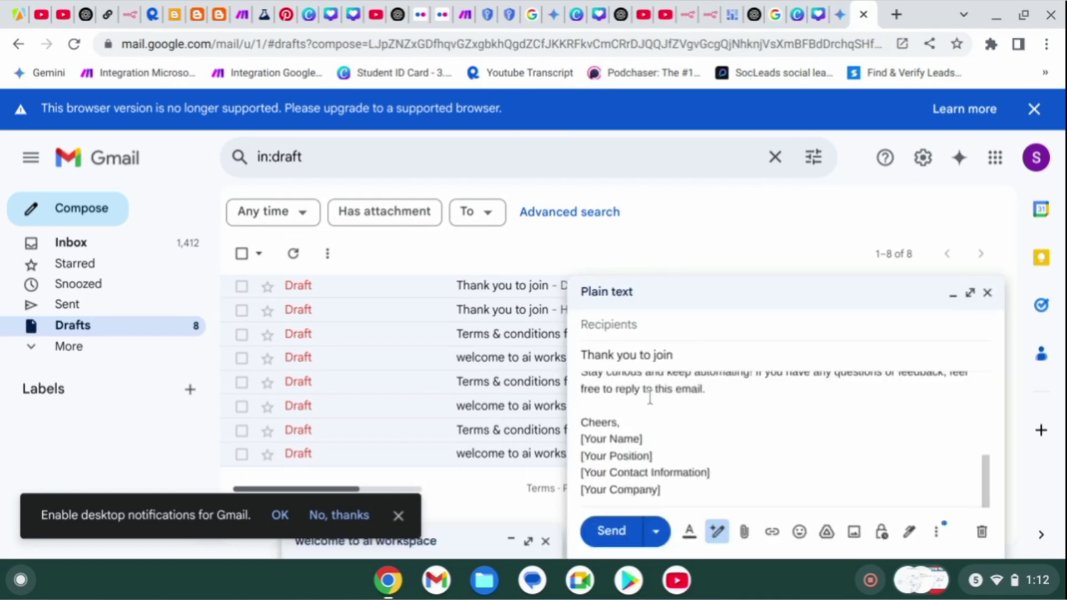
{"action": "scroll", "coordinate": [650, 399], "scroll_direction": "up", "scroll_amount": 10}
{"action": "scroll", "coordinate": [650, 397], "scroll_direction": "down", "scroll_amount": 3}
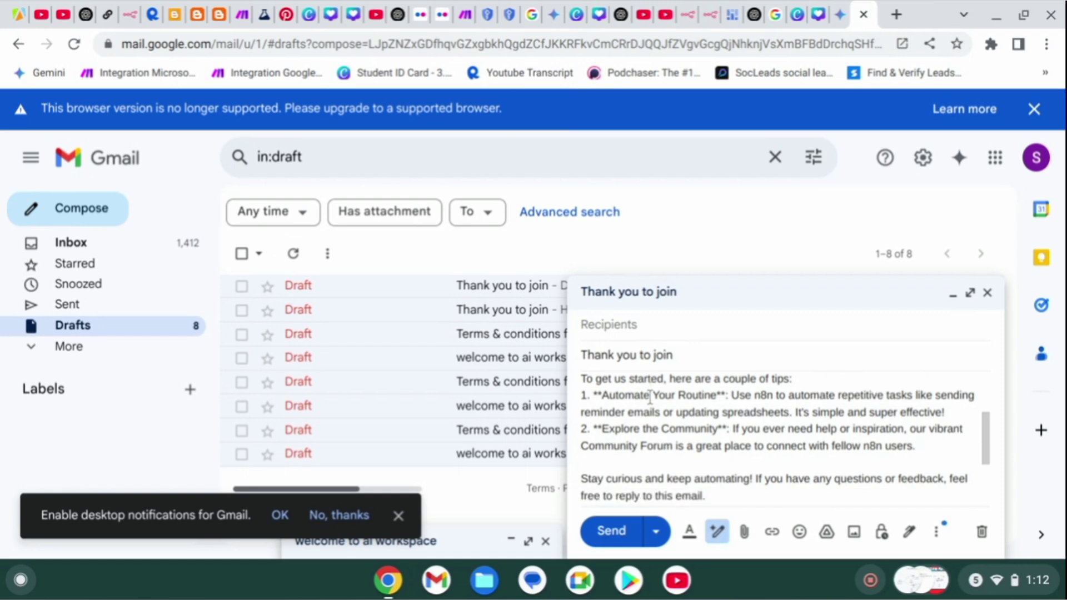
{"action": "scroll", "coordinate": [650, 396], "scroll_direction": "down", "scroll_amount": 4}
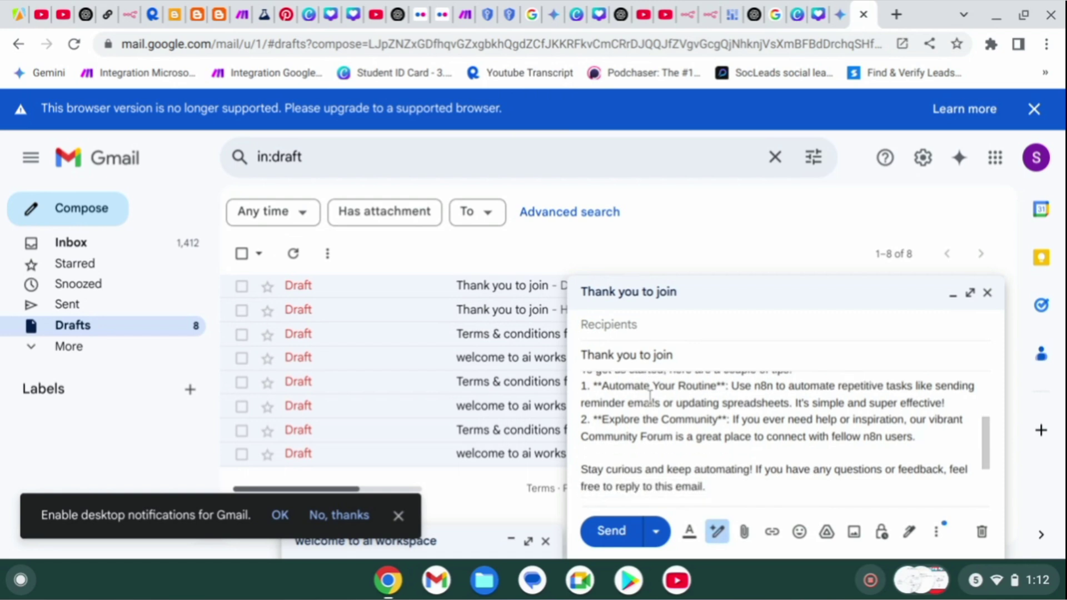
Read through the first 'Thank you to join' draft, then go back to the n8n tab.
{"action": "left_click", "coordinate": [496, 296]}
{"action": "scroll", "coordinate": [745, 427], "scroll_direction": "down", "scroll_amount": 3}
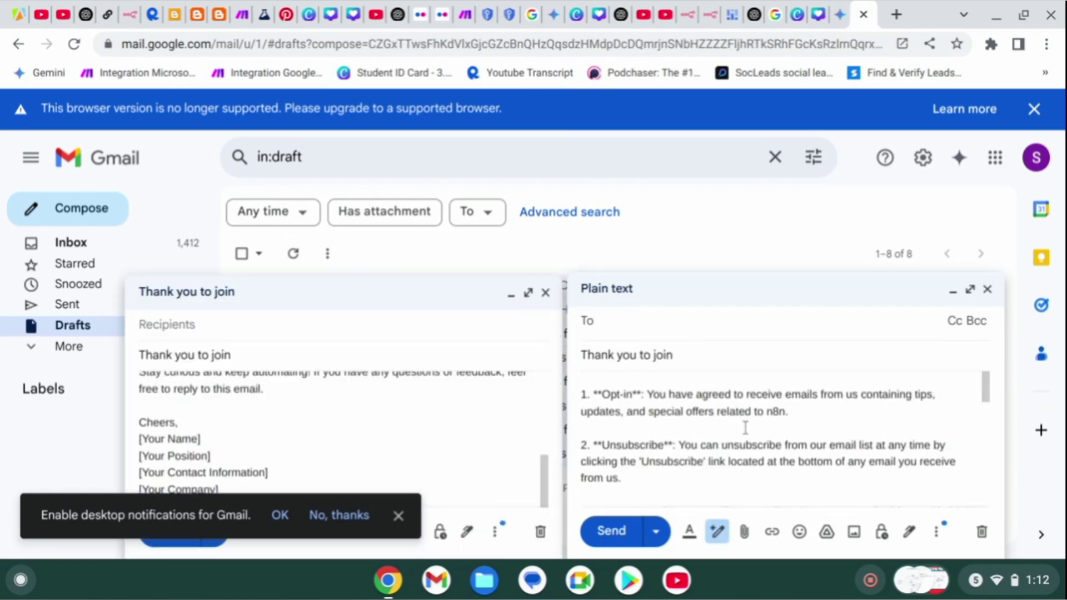
{"action": "scroll", "coordinate": [745, 428], "scroll_direction": "down", "scroll_amount": 5}
{"action": "scroll", "coordinate": [745, 428], "scroll_direction": "up", "scroll_amount": 7}
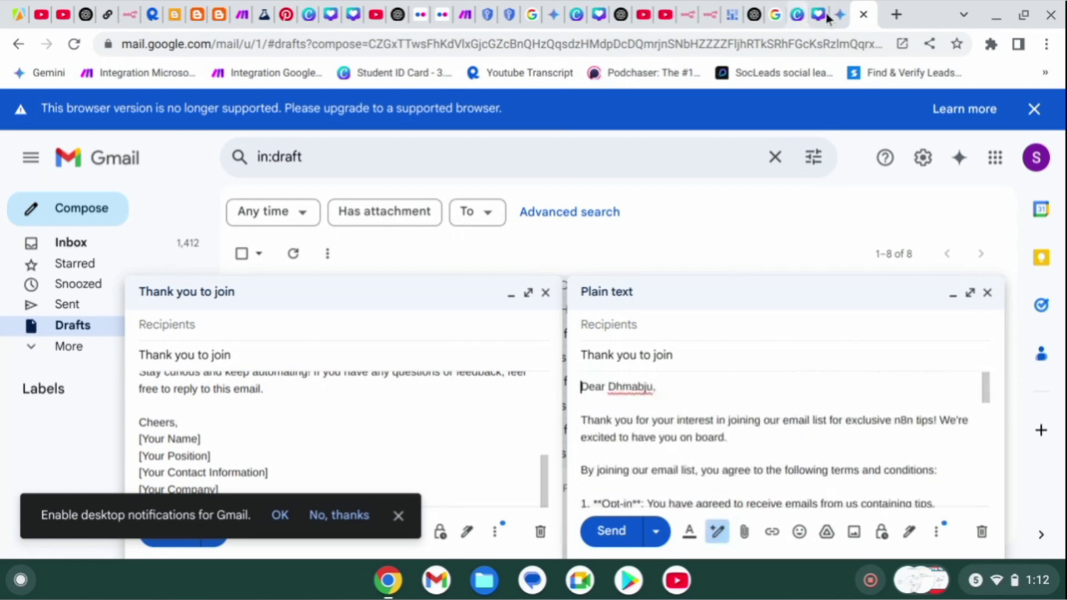
{"action": "left_click", "coordinate": [710, 15]}
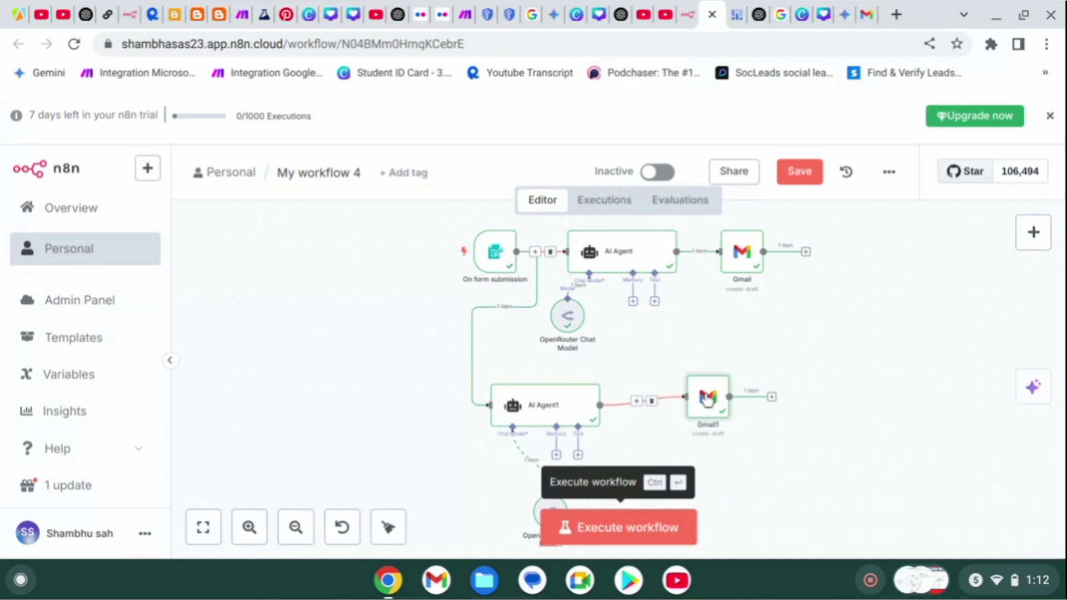
Replace the Gmail1 node's email subject with 'Terms to n8n list'.
{"action": "double_click", "coordinate": [707, 399]}
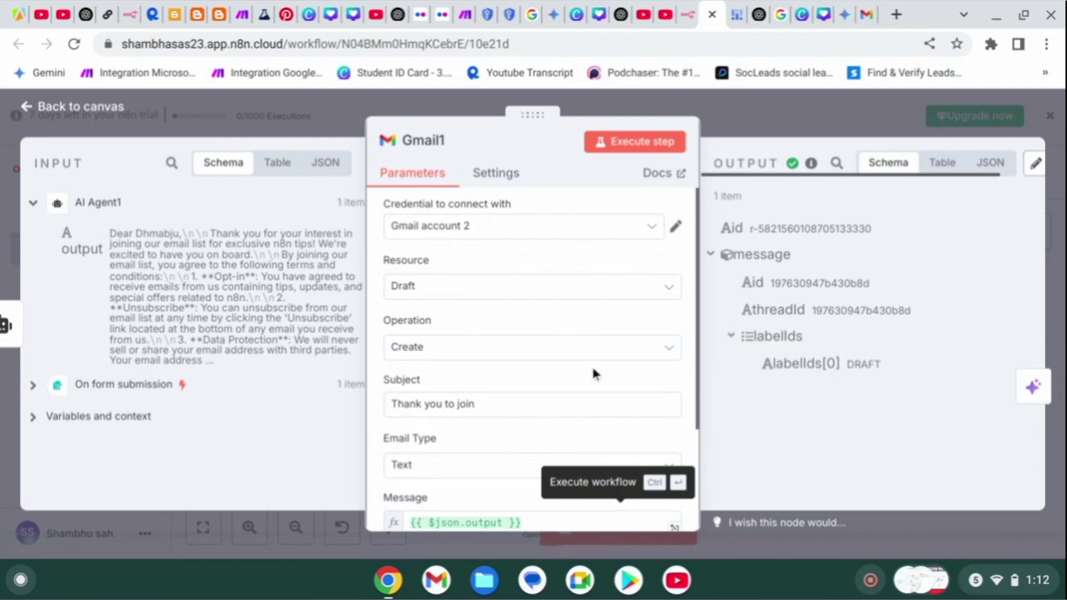
{"action": "scroll", "coordinate": [593, 373], "scroll_direction": "down", "scroll_amount": 3}
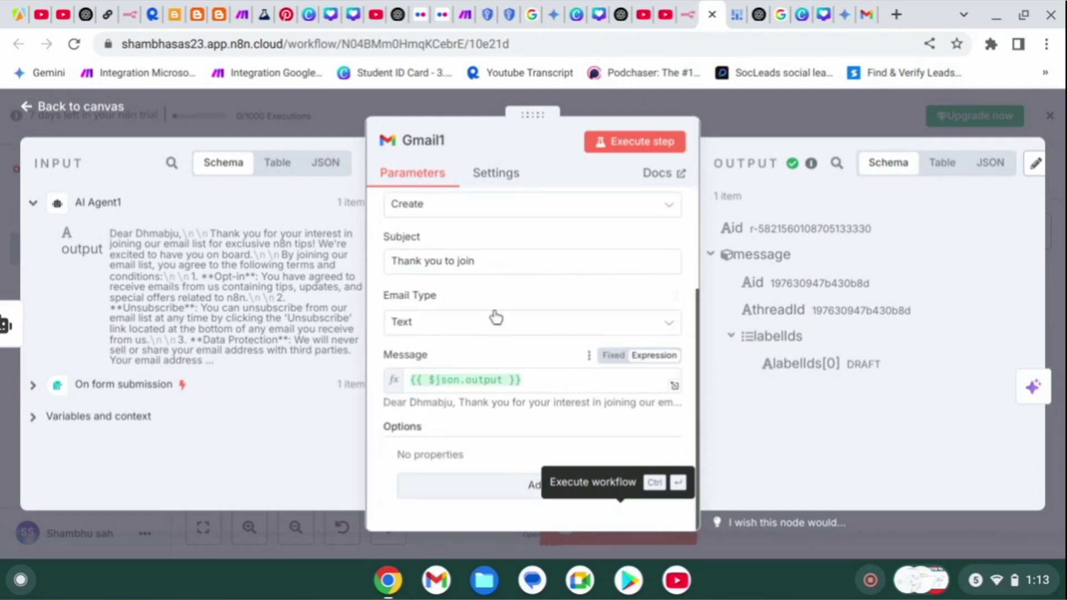
{"action": "left_click", "coordinate": [512, 256]}
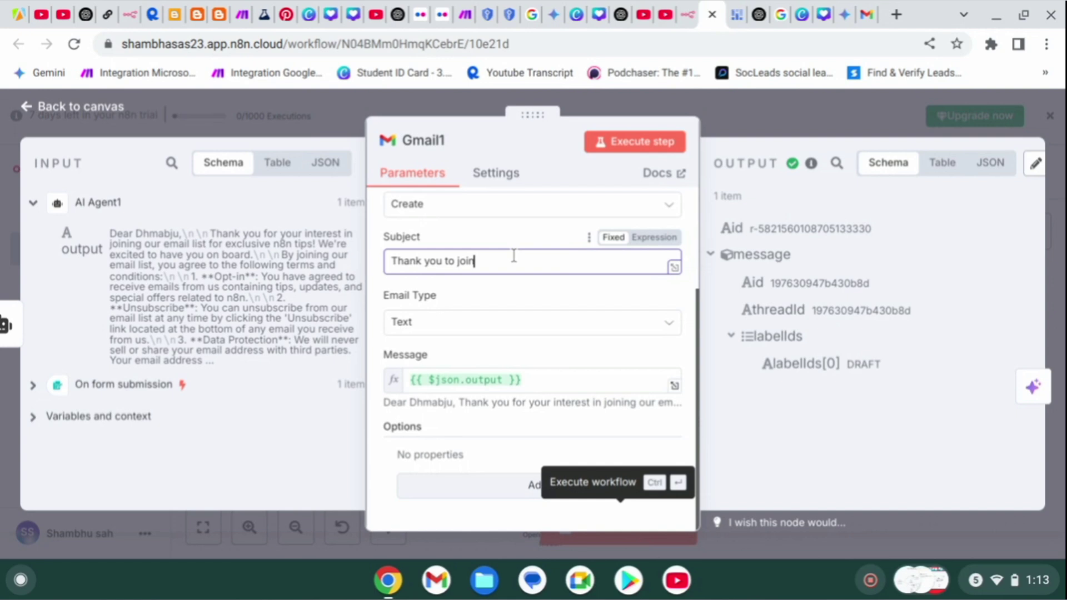
{"action": "type", "text": "A"}
{"action": "key", "text": "ctrl+a"}
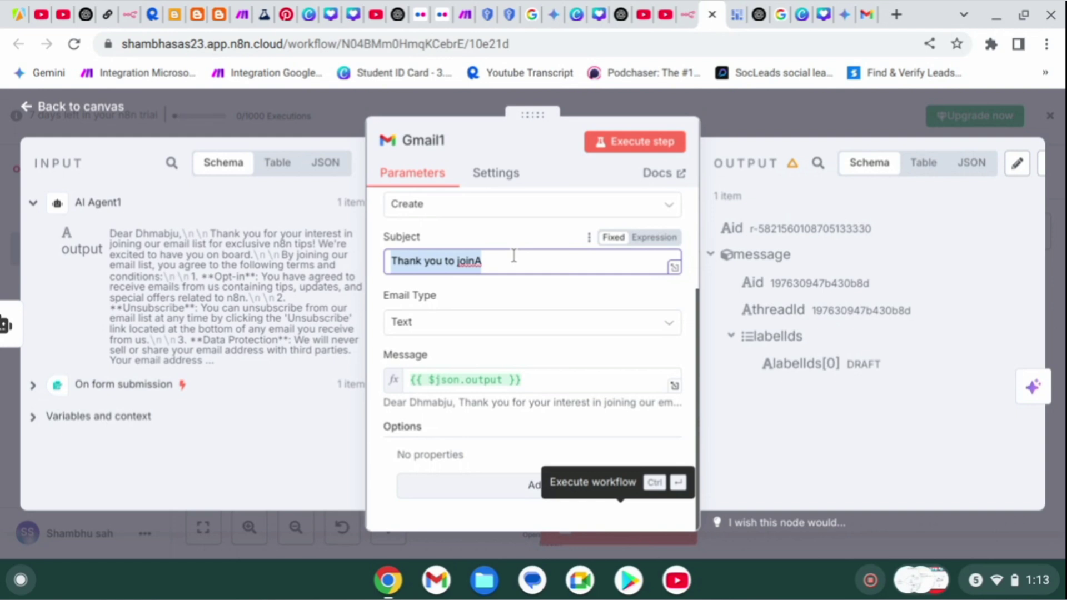
{"action": "type", "text": "Terms to n8 n8n"}
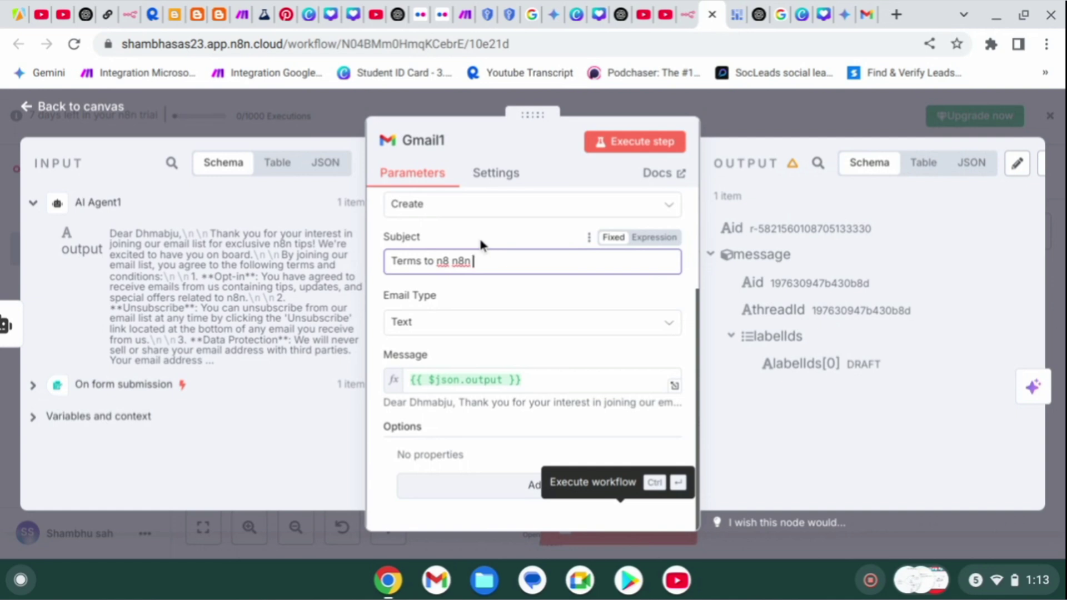
{"action": "type", "text": "list"}
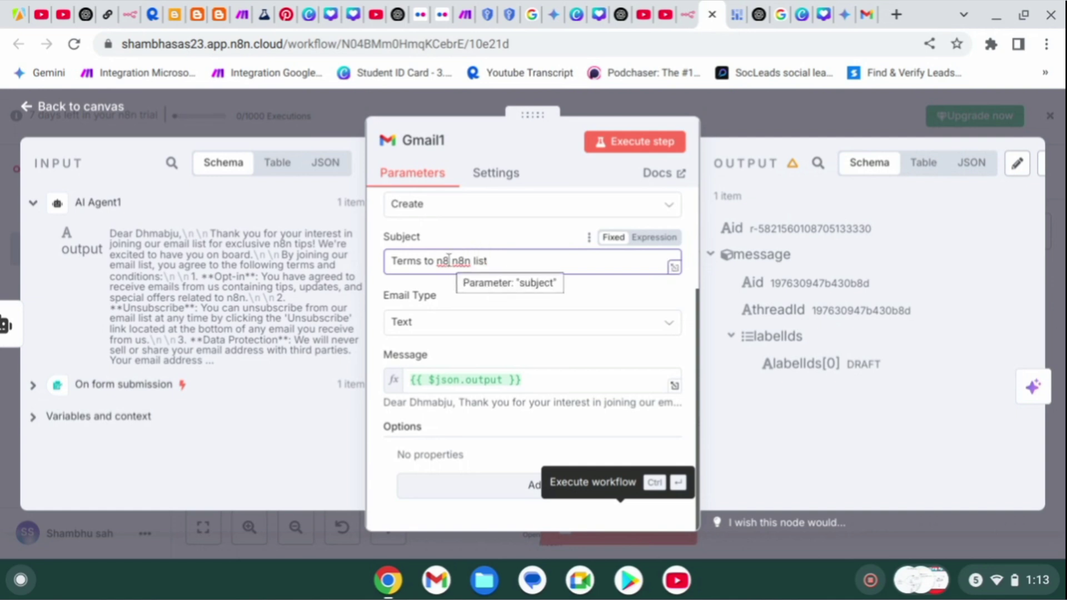
{"action": "key", "text": "BackSpace"}
{"action": "key", "text": "BackSpace"}
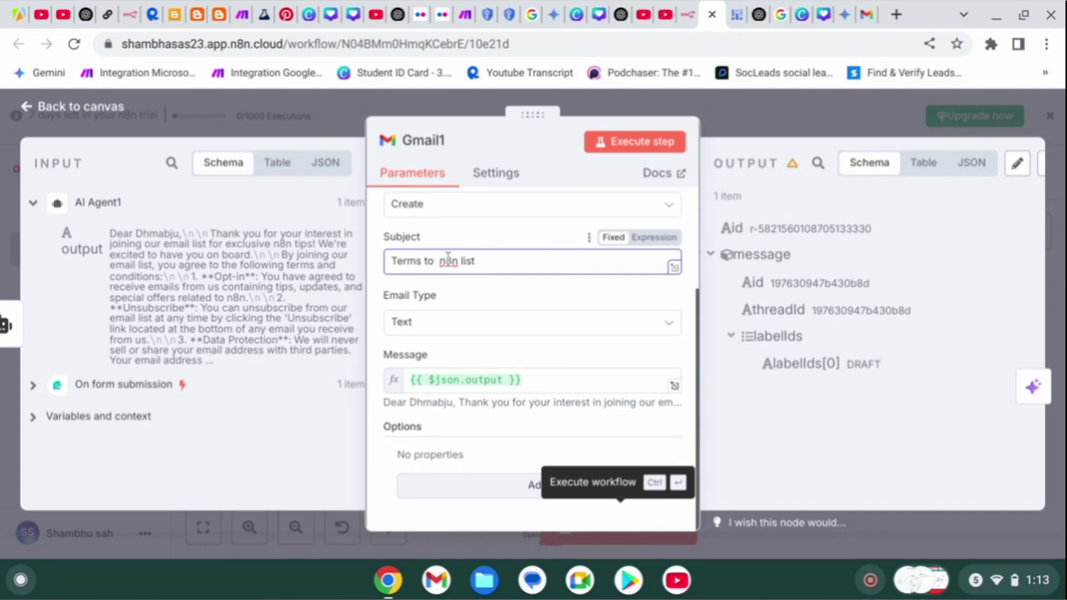
{"action": "scroll", "coordinate": [481, 295], "scroll_direction": "up", "scroll_amount": 3}
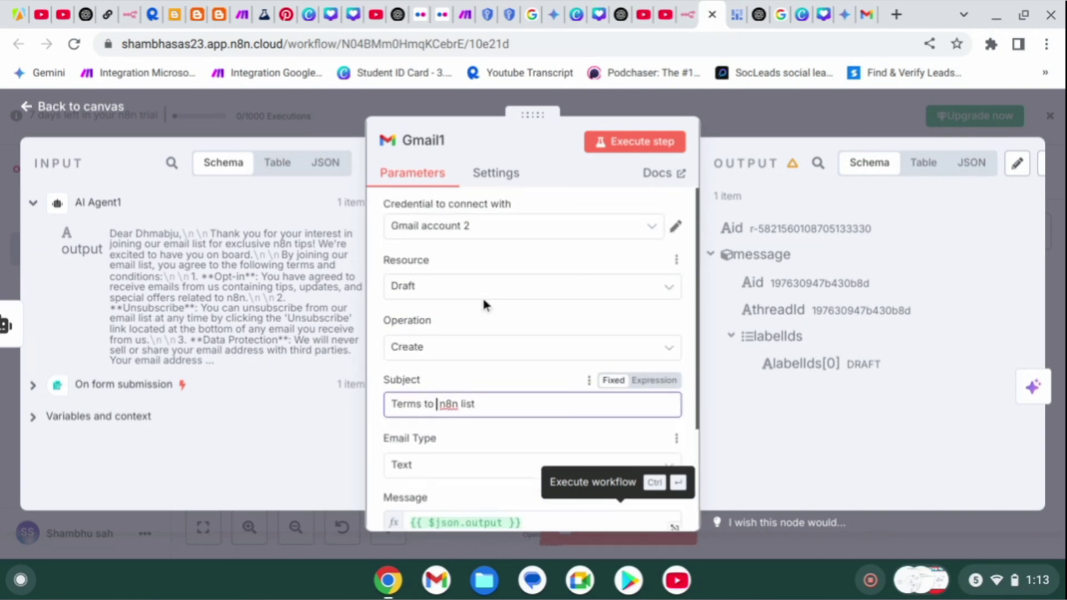
{"action": "left_click", "coordinate": [651, 229]}
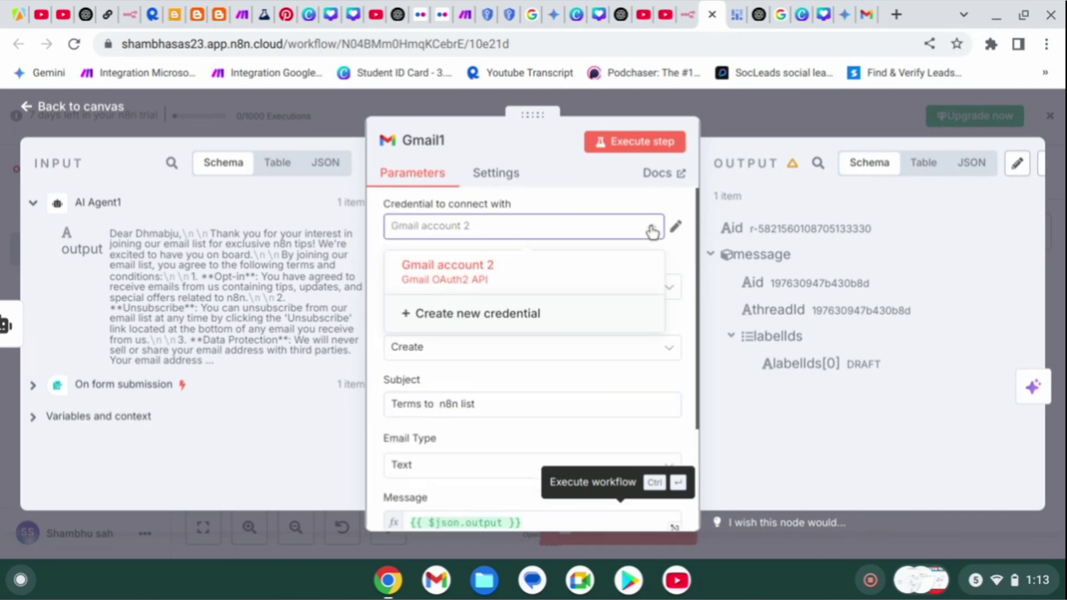
Create a new Gmail credential for Gmail1 and sign in with Google, choosing the account to connect.
{"action": "left_click", "coordinate": [498, 315]}
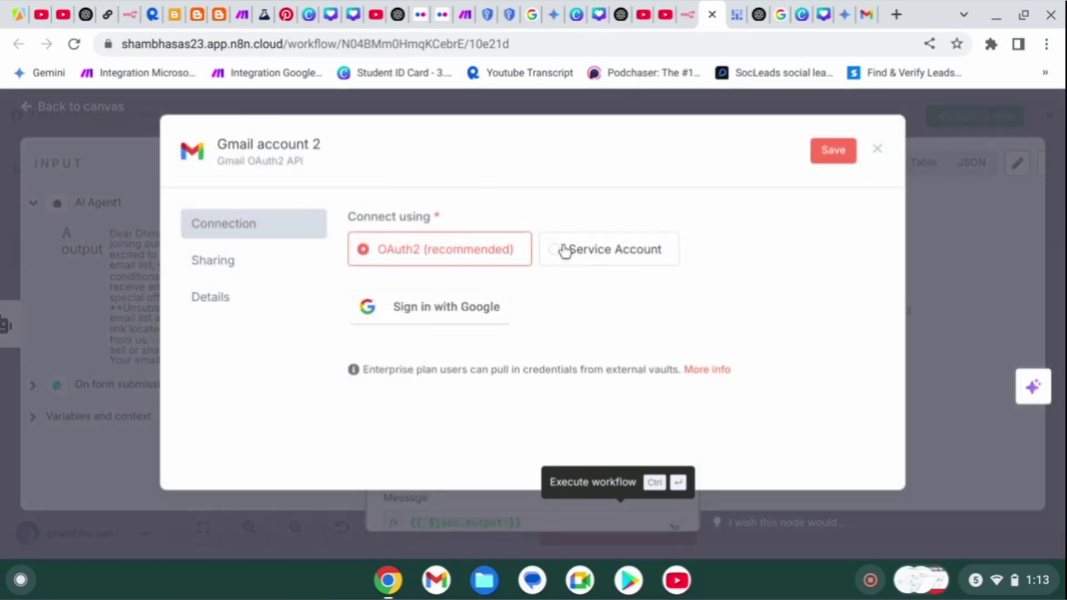
{"action": "left_click", "coordinate": [484, 307]}
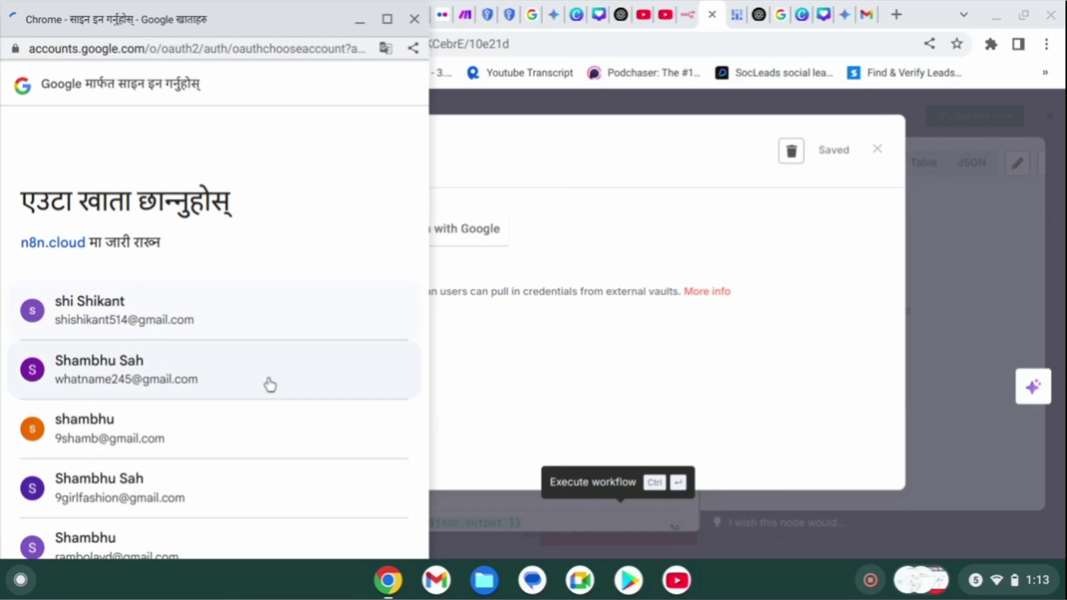
{"action": "scroll", "coordinate": [268, 383], "scroll_direction": "down", "scroll_amount": 5}
{"action": "scroll", "coordinate": [261, 278], "scroll_direction": "up", "scroll_amount": 5}
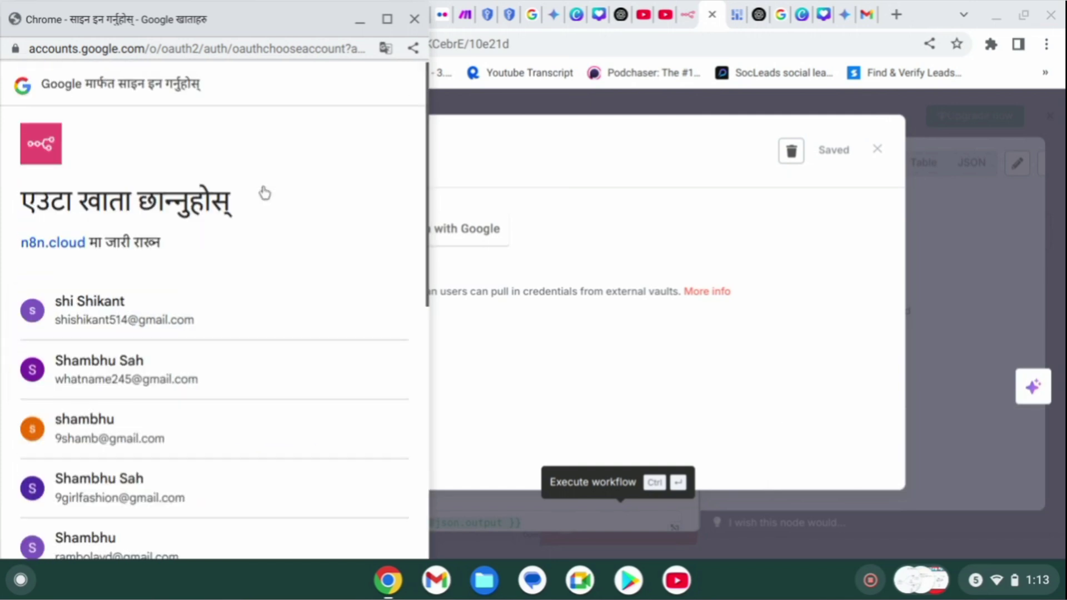
{"action": "left_click", "coordinate": [414, 20]}
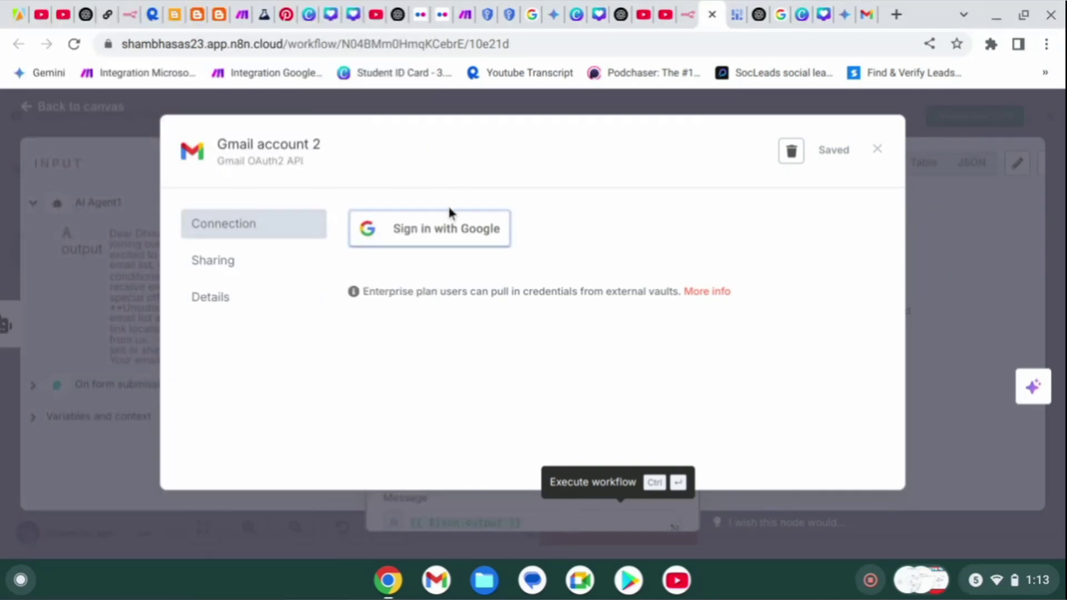
{"action": "left_click", "coordinate": [439, 244]}
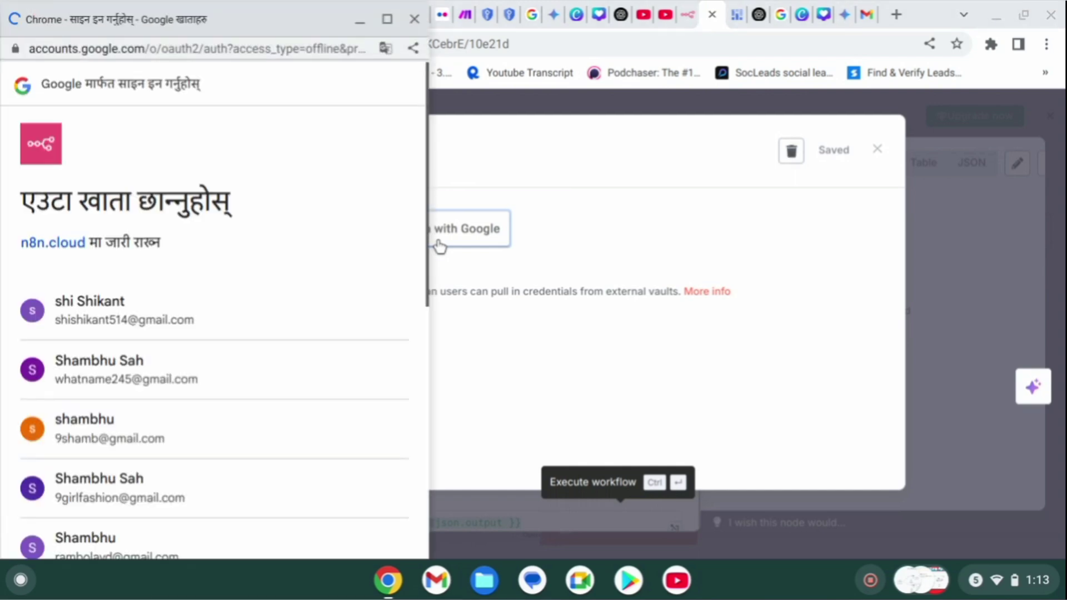
{"action": "left_click", "coordinate": [160, 384]}
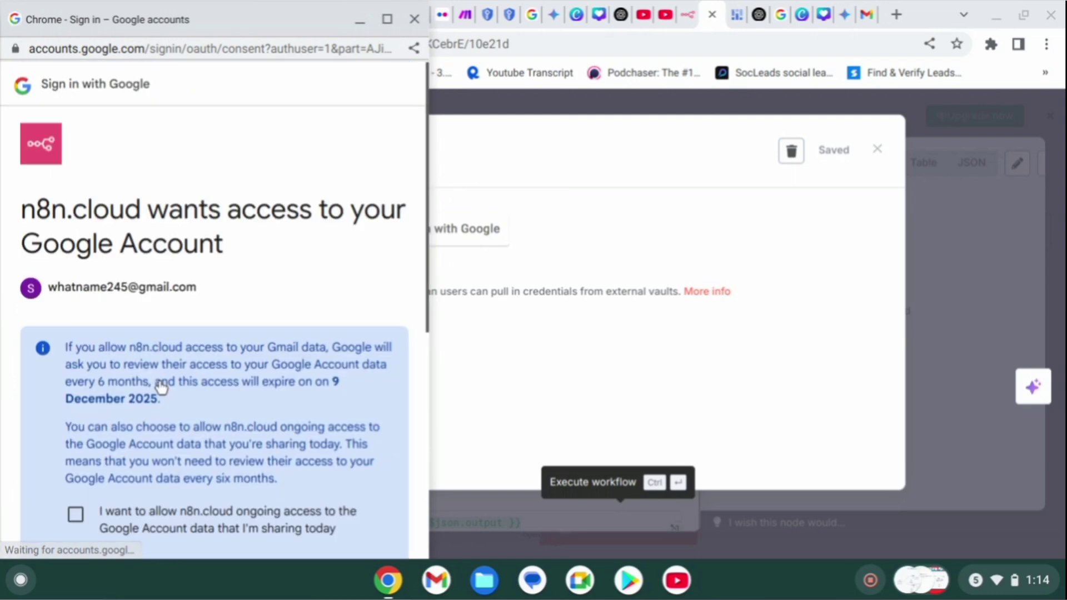
Grant n8n access to the Google account as 'Gmail account 2', then close back to the canvas.
{"action": "scroll", "coordinate": [164, 399], "scroll_direction": "down", "scroll_amount": 7}
{"action": "scroll", "coordinate": [100, 241], "scroll_direction": "up", "scroll_amount": 5}
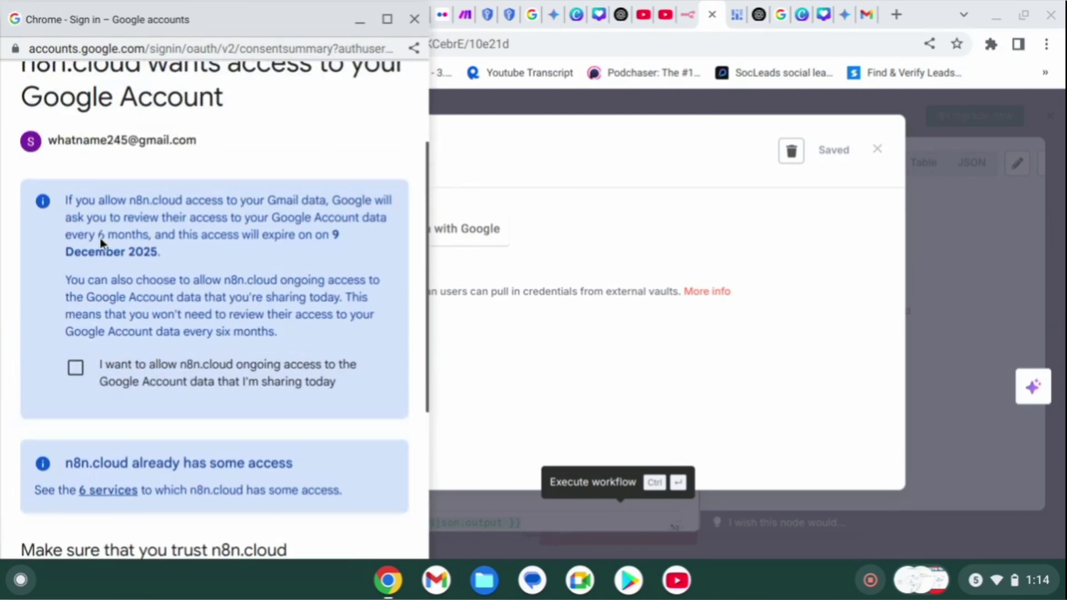
{"action": "scroll", "coordinate": [100, 241], "scroll_direction": "down", "scroll_amount": 5}
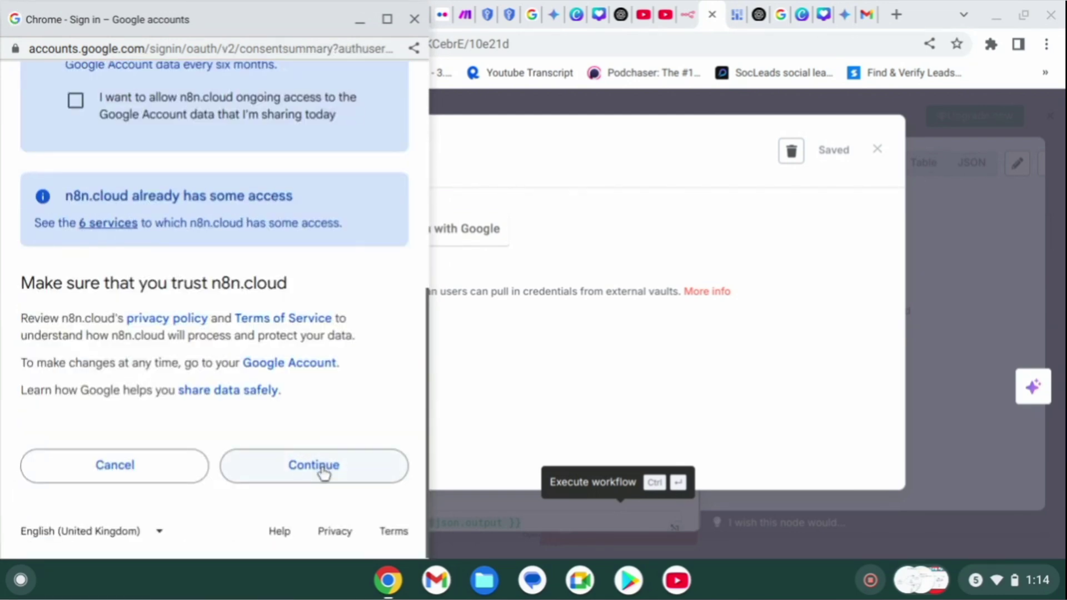
{"action": "left_click", "coordinate": [324, 473]}
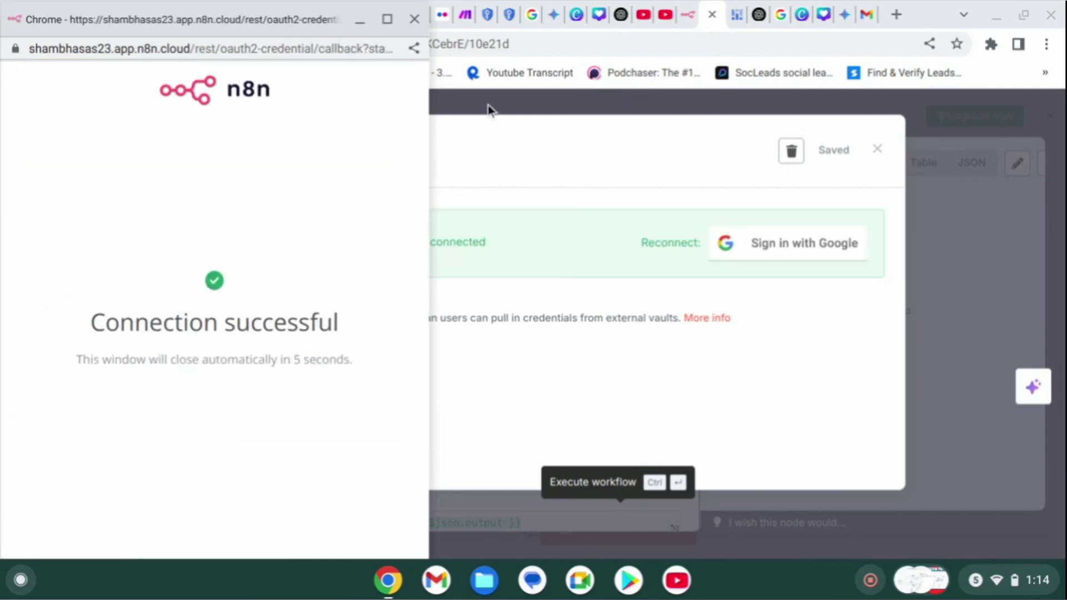
{"action": "right_click", "coordinate": [491, 116]}
{"action": "left_click", "coordinate": [411, 196]}
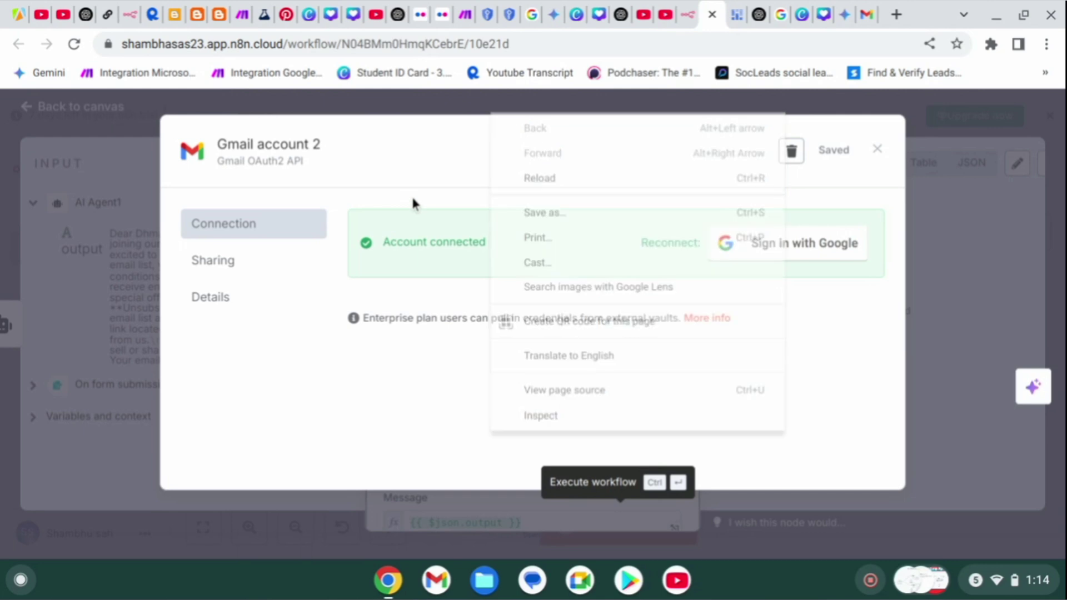
{"action": "left_click", "coordinate": [975, 265]}
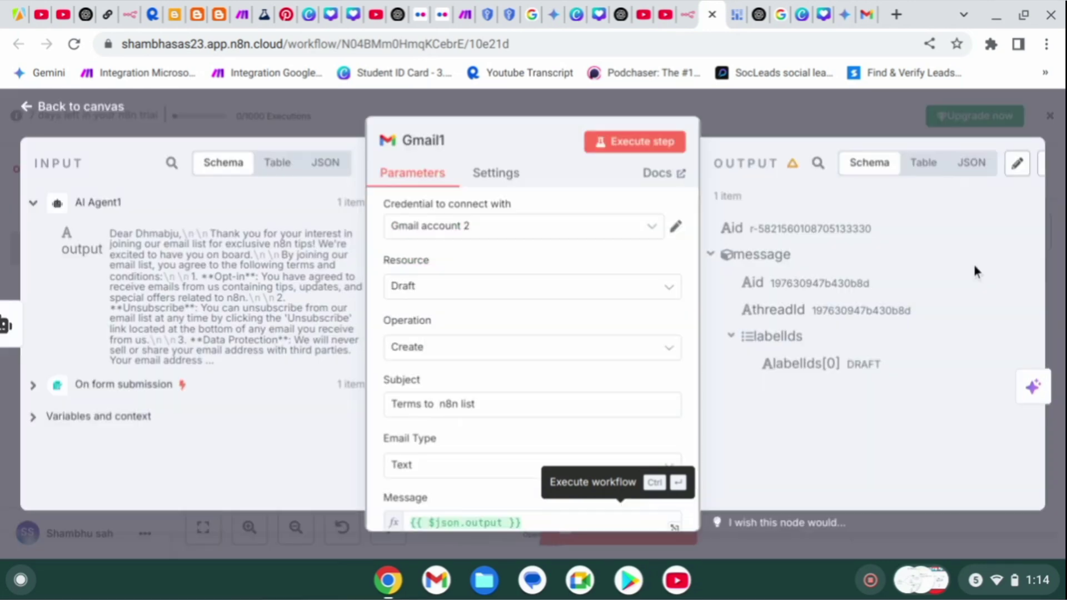
{"action": "left_click", "coordinate": [725, 128]}
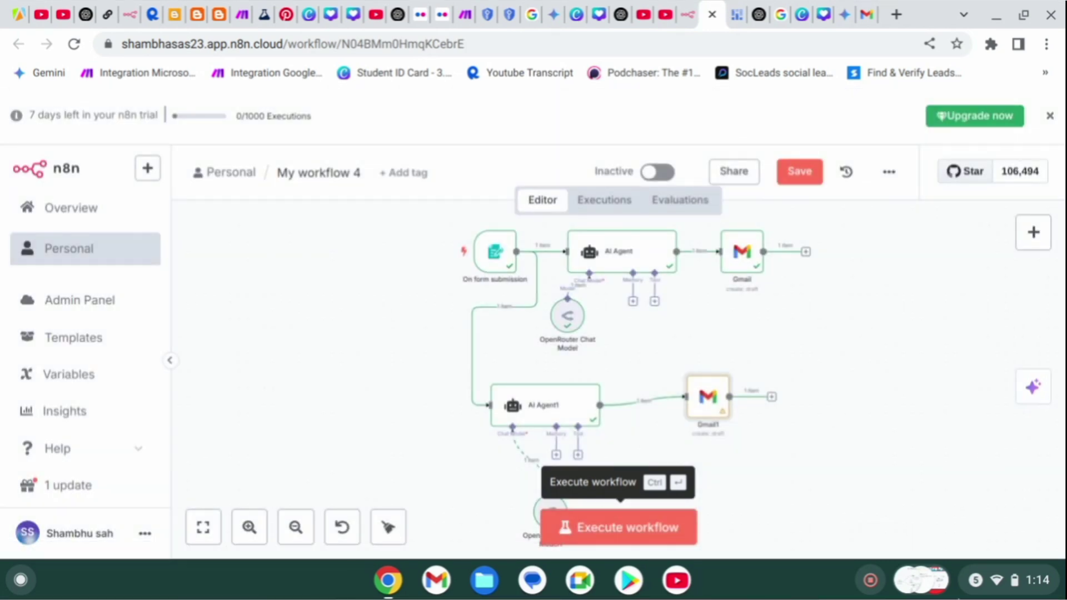